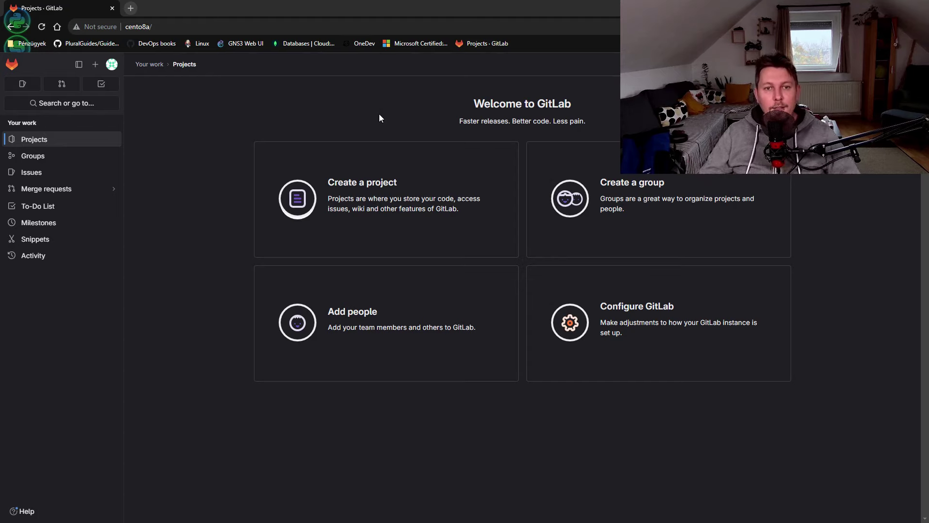
# Choose the Create a project card on the Welcome to GitLab page.
pyautogui.click(360, 188)
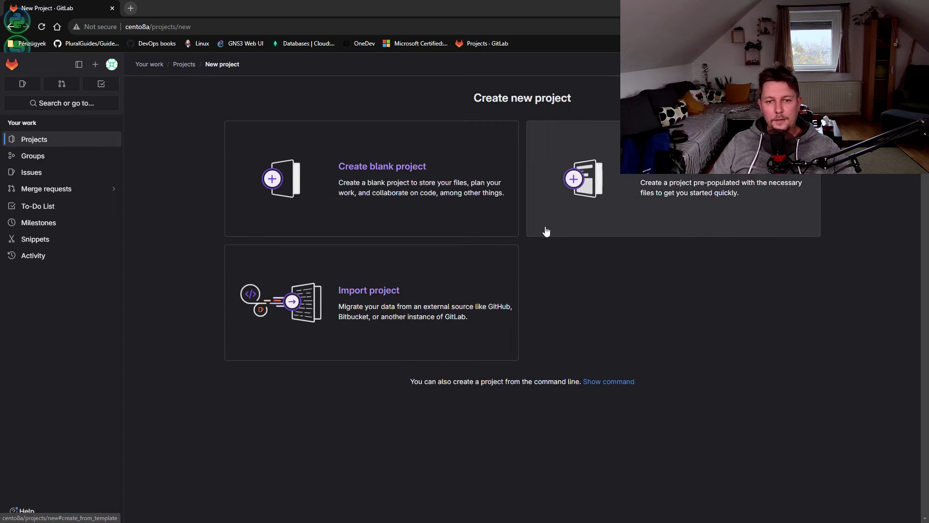
# Start a blank project named 'Demo' under the root namespace.
pyautogui.click(368, 231)
pyautogui.click(232, 159)
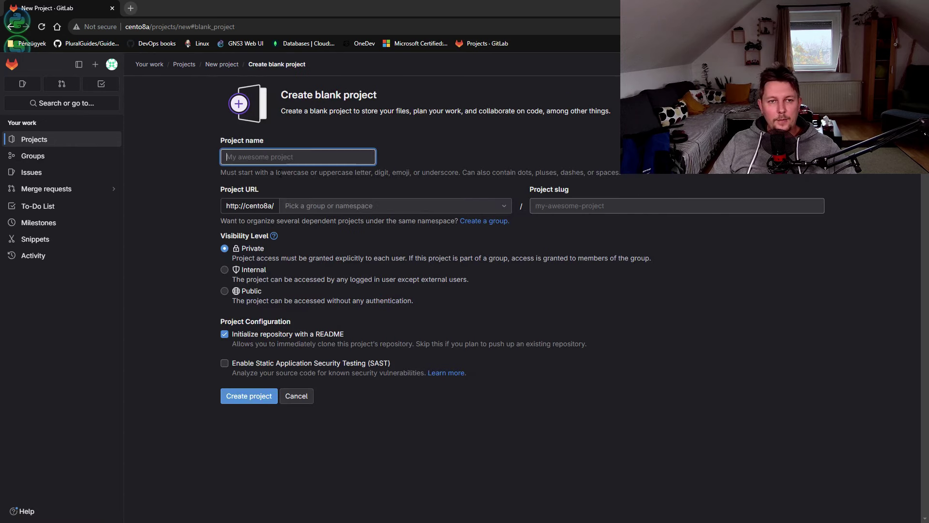
pyautogui.write('Demo')
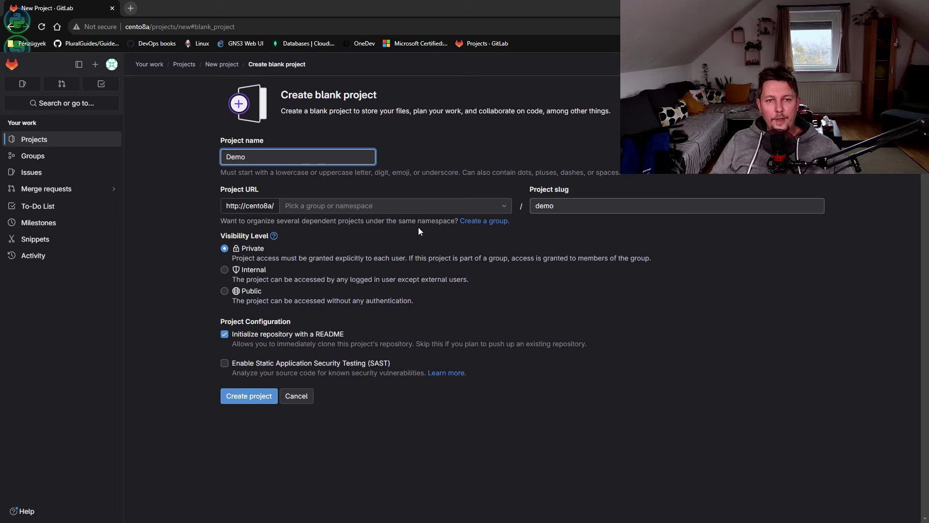
pyautogui.click(344, 211)
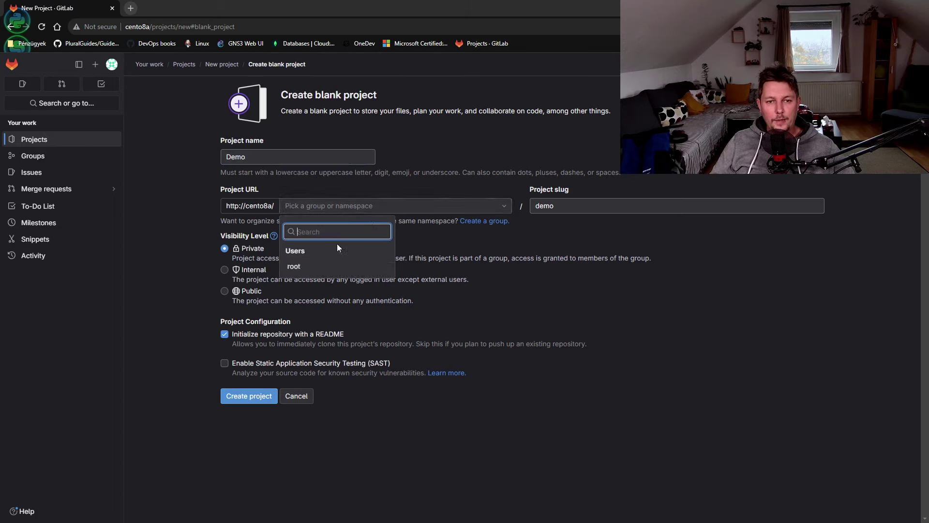
pyautogui.click(295, 266)
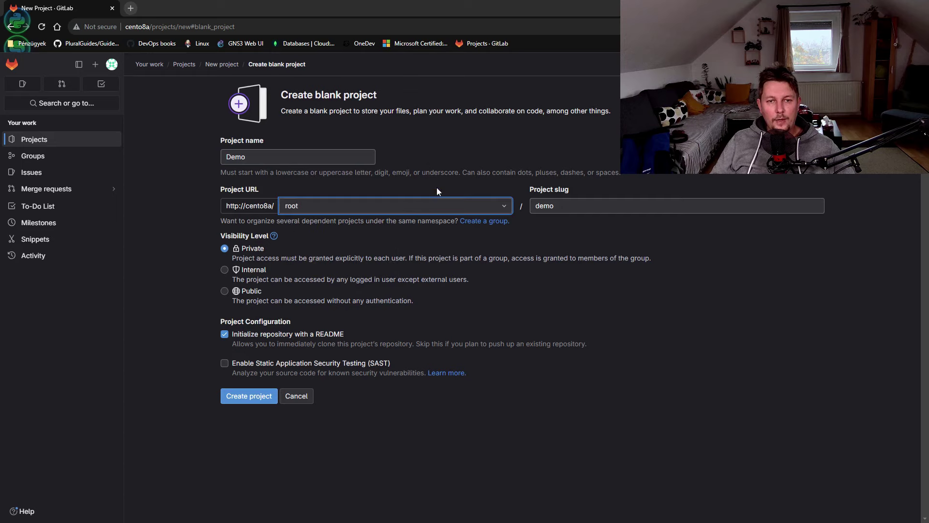
pyautogui.click(565, 206)
pyautogui.click(594, 162)
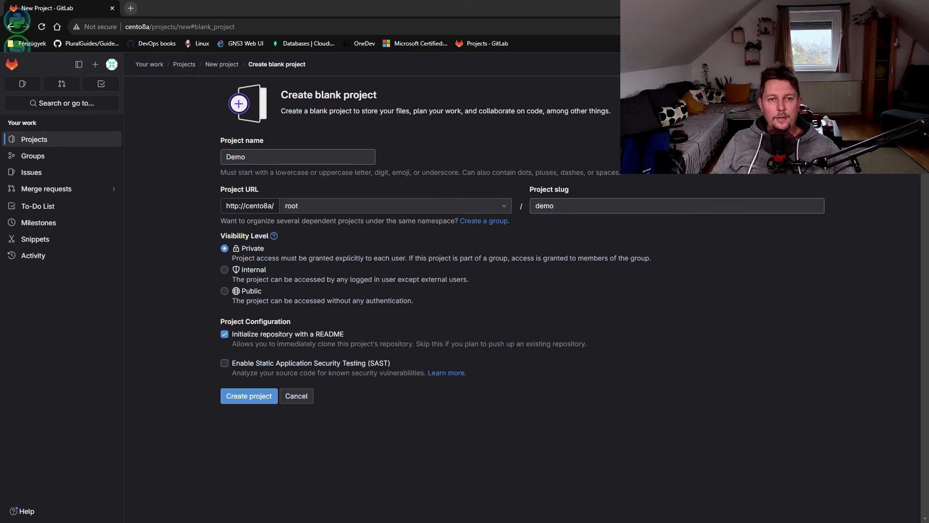
pyautogui.hotkey('shift', 'Tab')
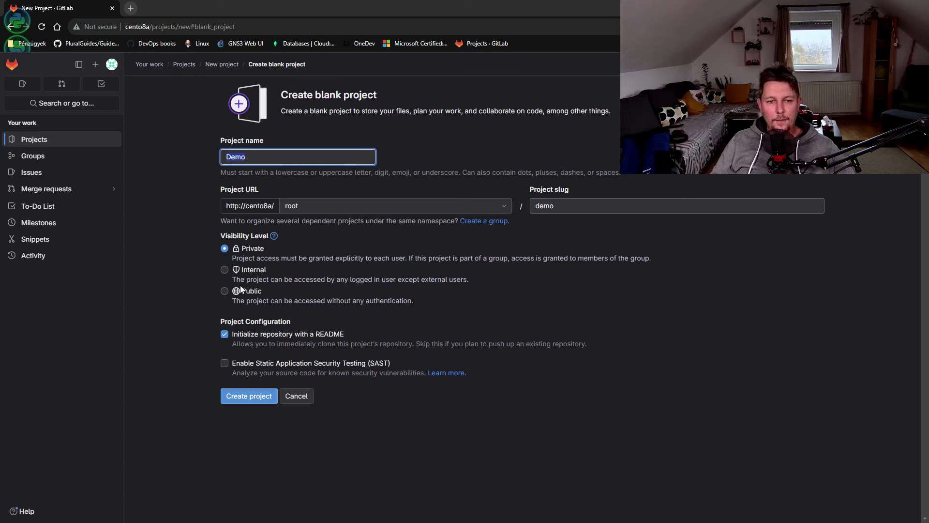
# Make it Public, skip the initial README, and create the project.
pyautogui.click(225, 290)
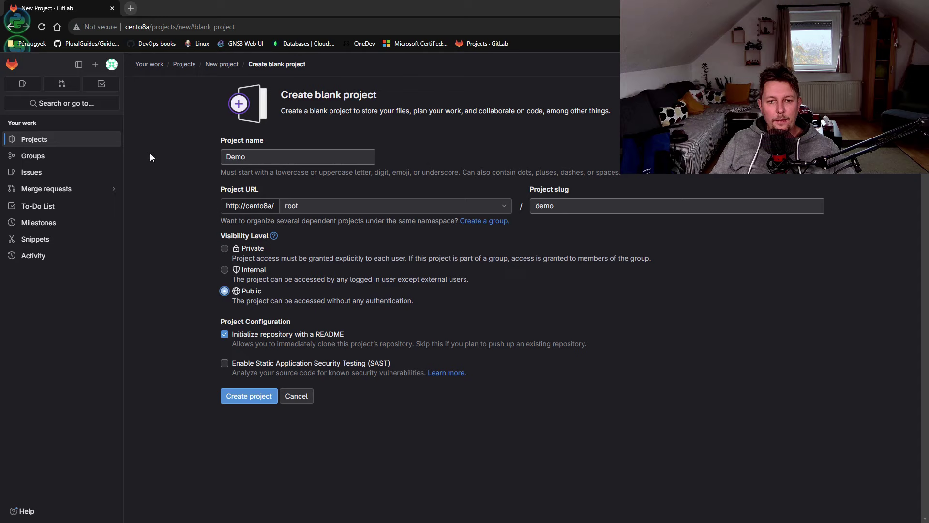
pyautogui.click(224, 333)
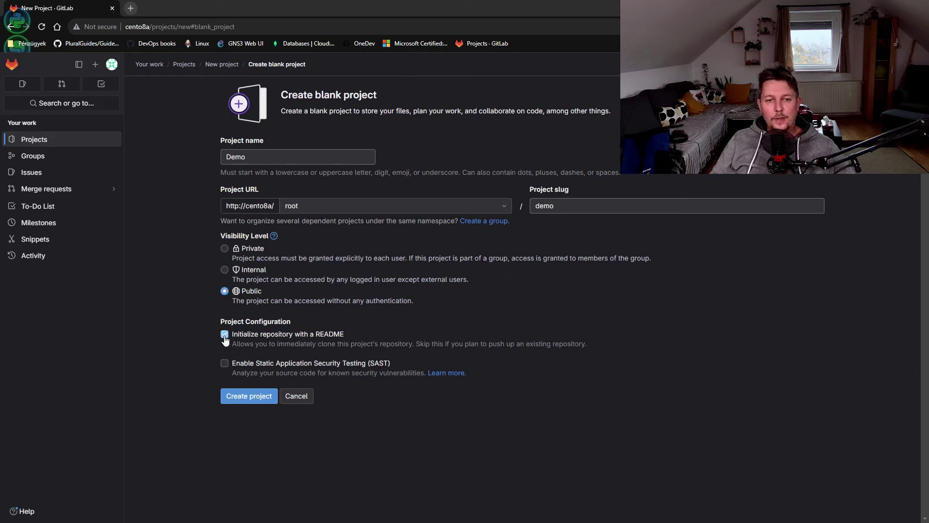
pyautogui.click(251, 399)
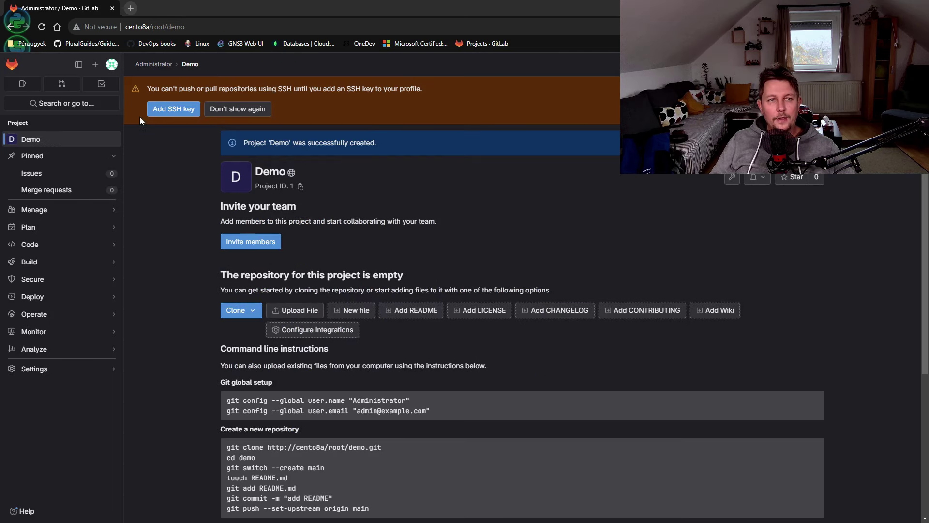
pyautogui.moveTo(164, 89); pyautogui.dragTo(427, 88)
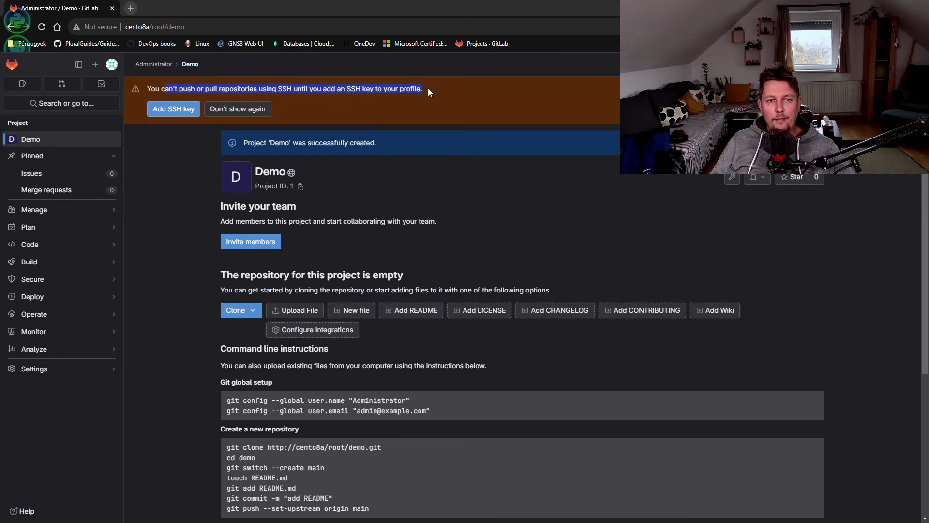
pyautogui.click(186, 180)
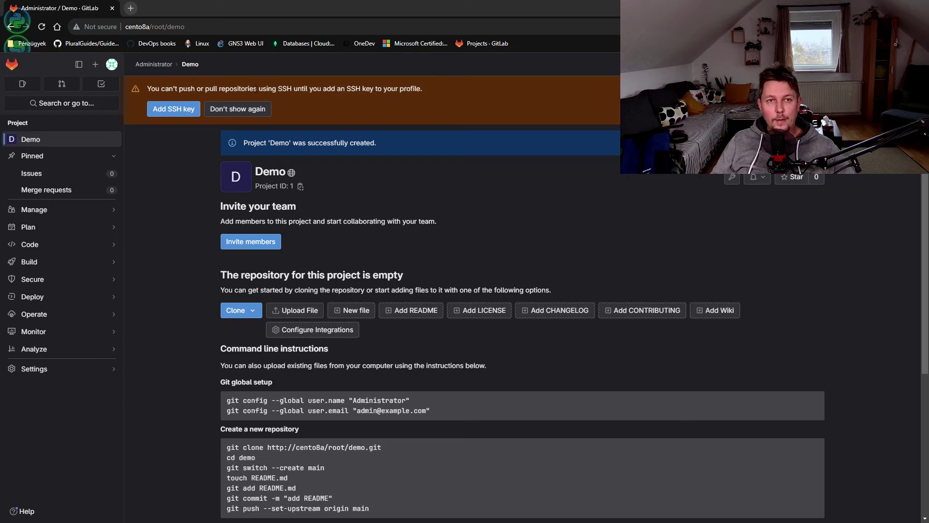
pyautogui.moveTo(258, 89); pyautogui.dragTo(425, 88)
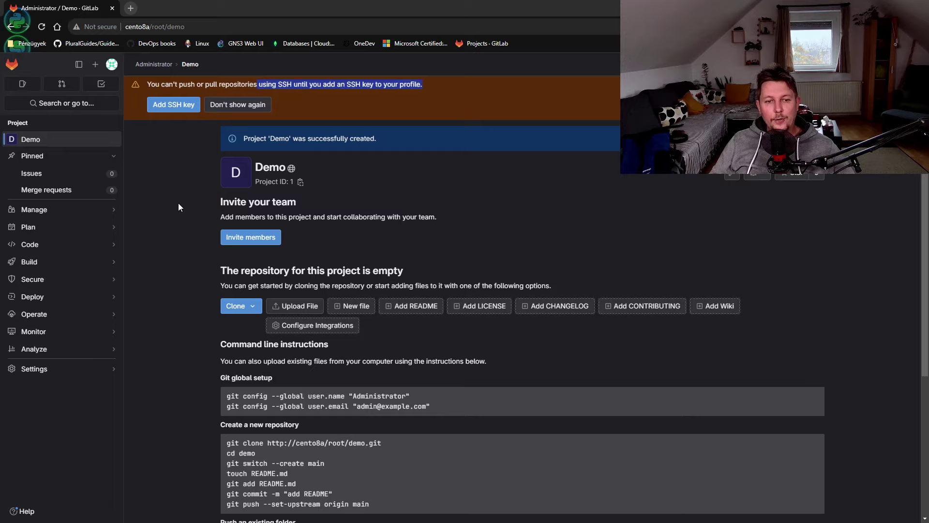
pyautogui.scroll(-2, 178, 203)
pyautogui.scroll(2, 160, 221)
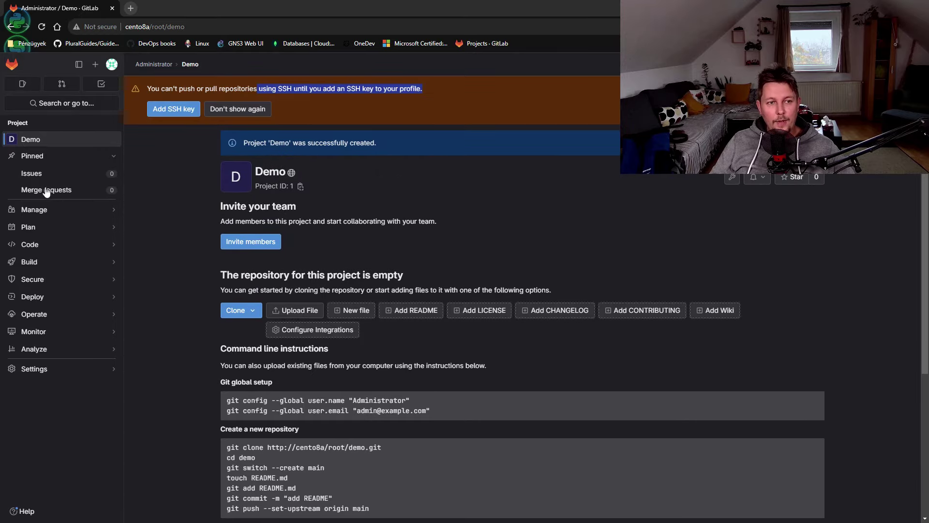
pyautogui.click(68, 244)
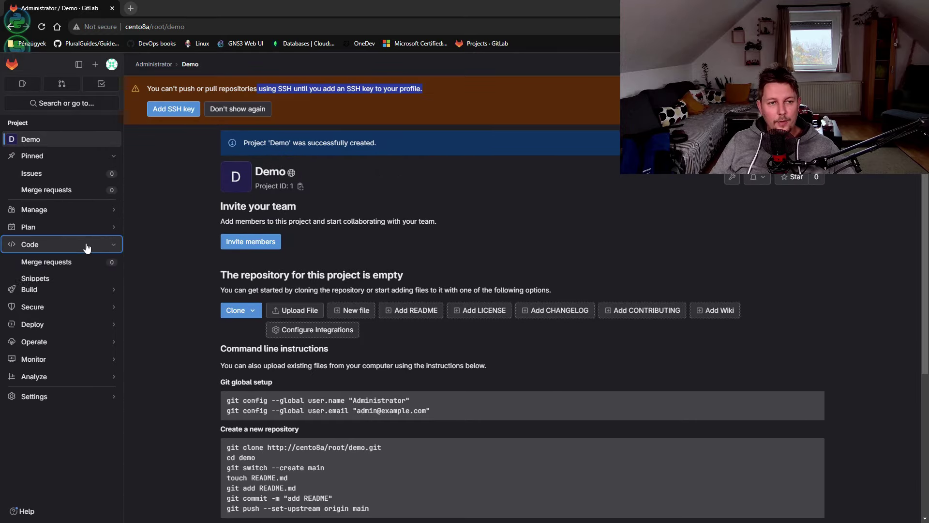
pyautogui.click(66, 212)
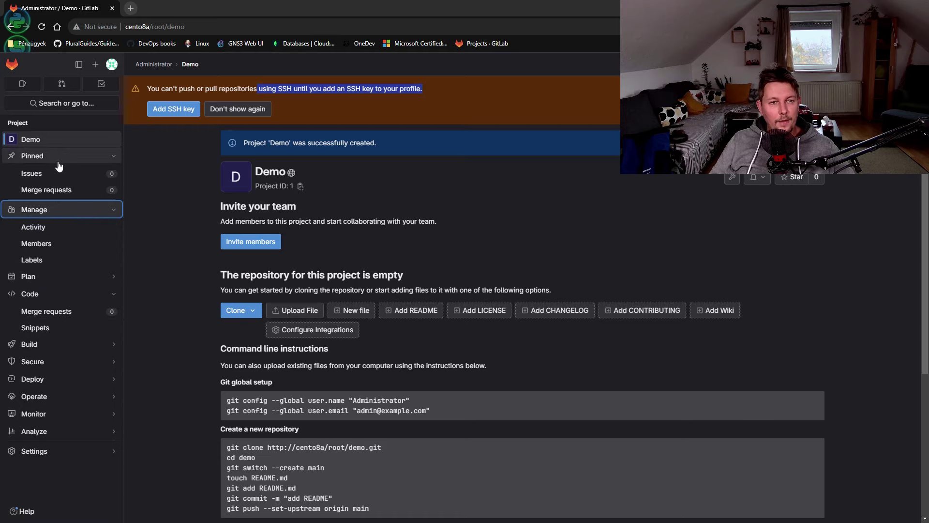
pyautogui.click(208, 208)
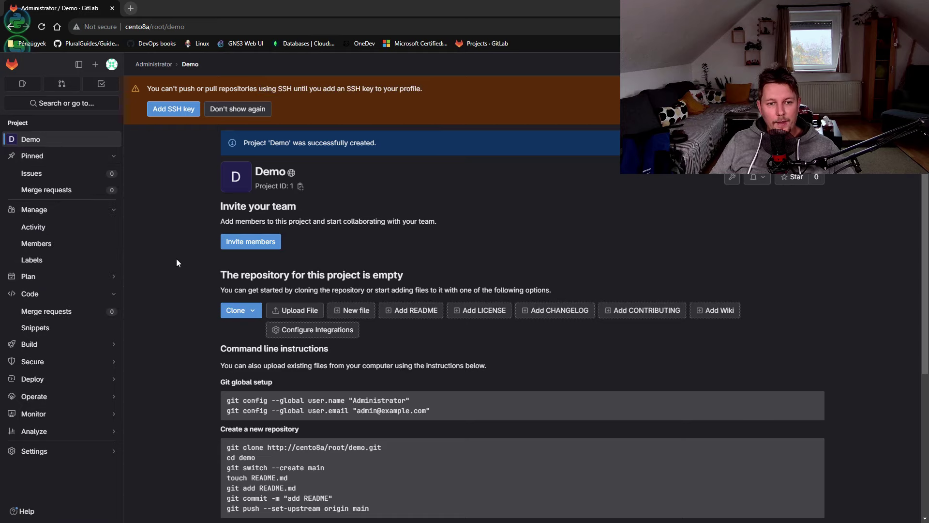
pyautogui.scroll(-4, 175, 251)
pyautogui.scroll(3, 174, 248)
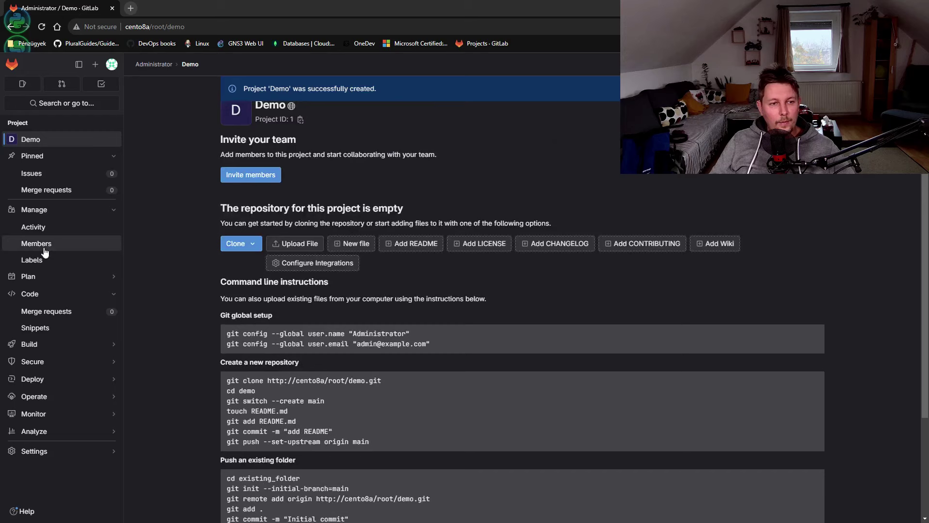
pyautogui.click(81, 352)
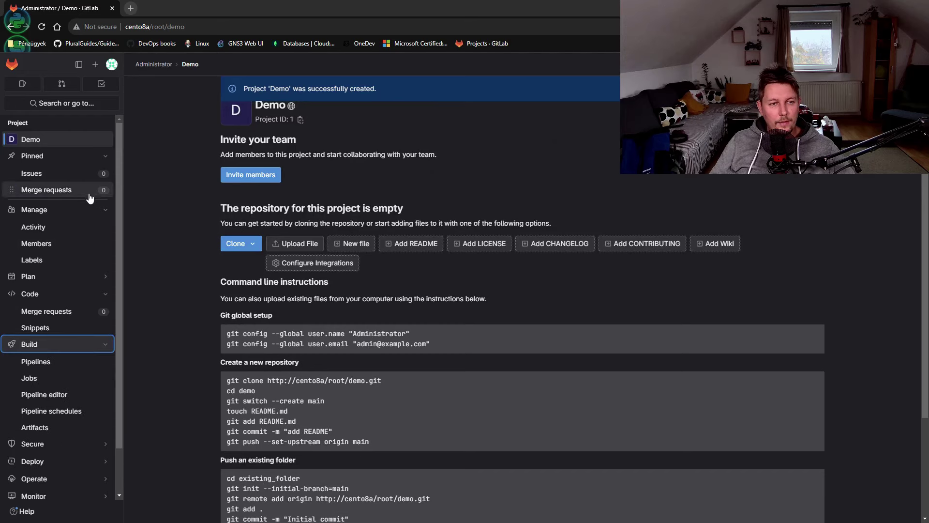
pyautogui.click(77, 276)
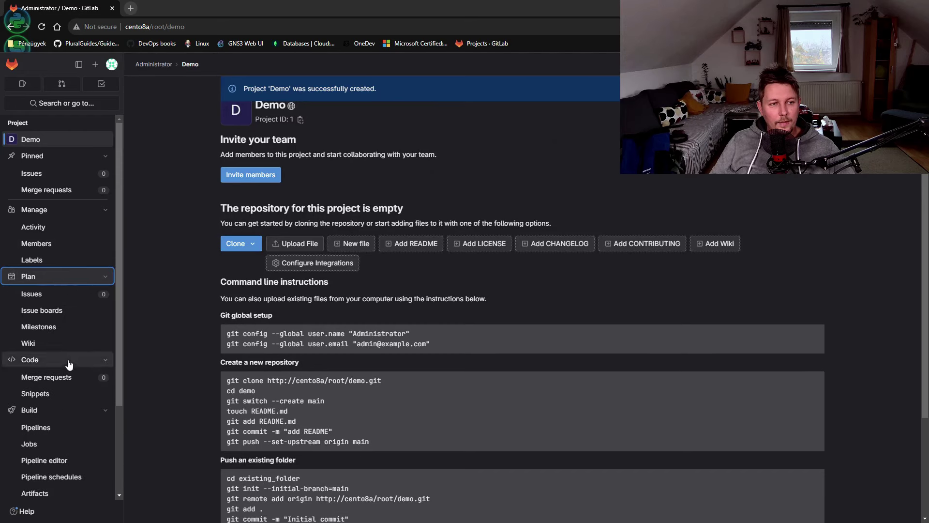
pyautogui.click(69, 362)
pyautogui.click(69, 362)
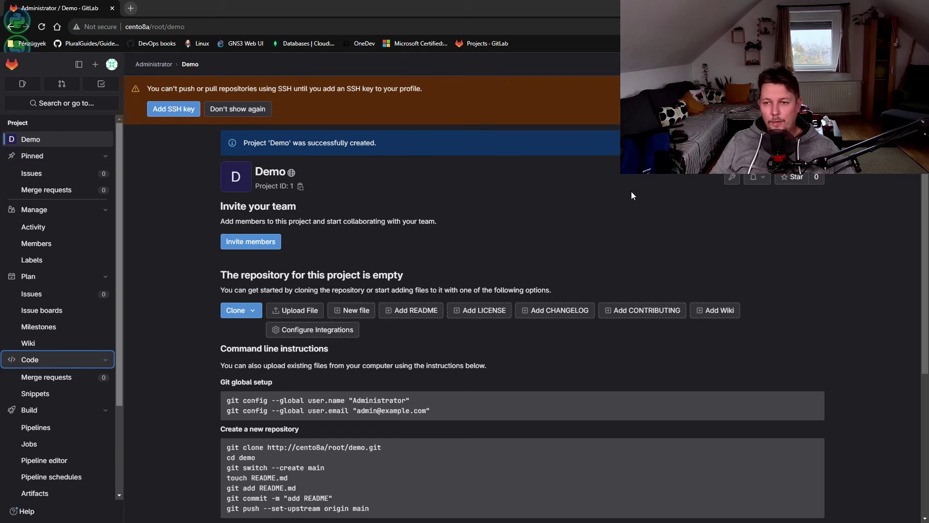
pyautogui.scroll(-2, 532, 253)
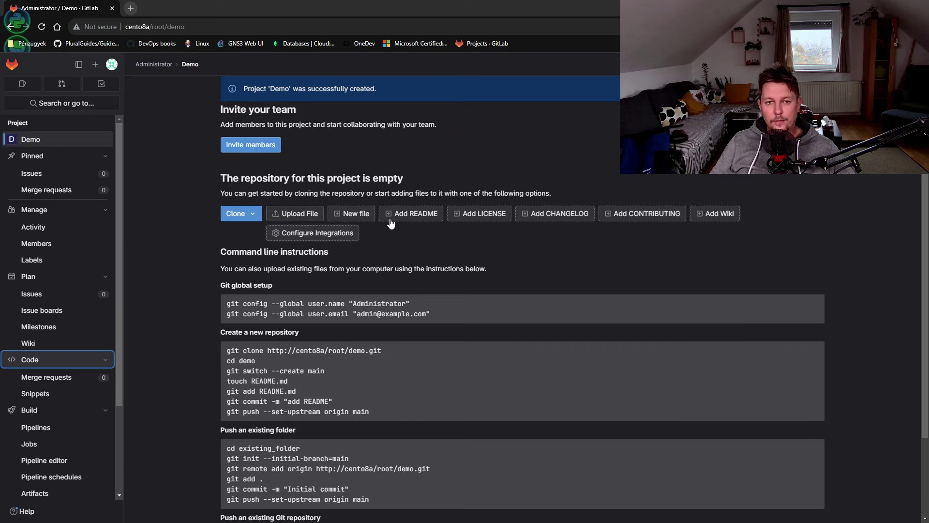
pyautogui.moveTo(282, 193); pyautogui.dragTo(550, 195)
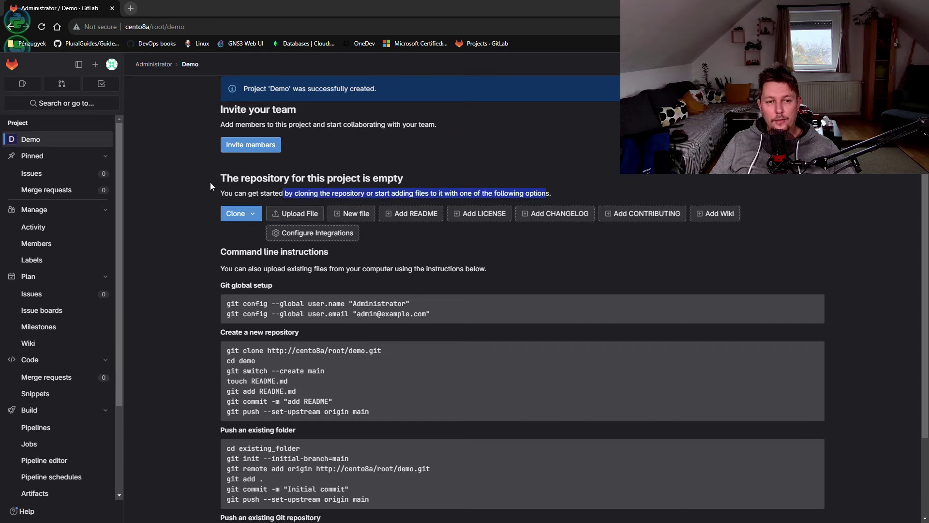
pyautogui.click(217, 164)
pyautogui.scroll(-2, 208, 172)
pyautogui.scroll(4, 196, 179)
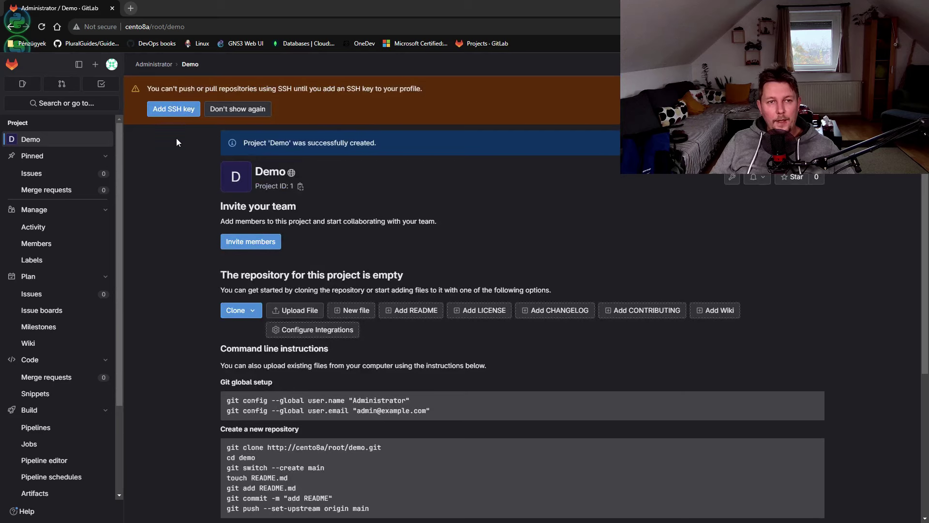
pyautogui.click(169, 114)
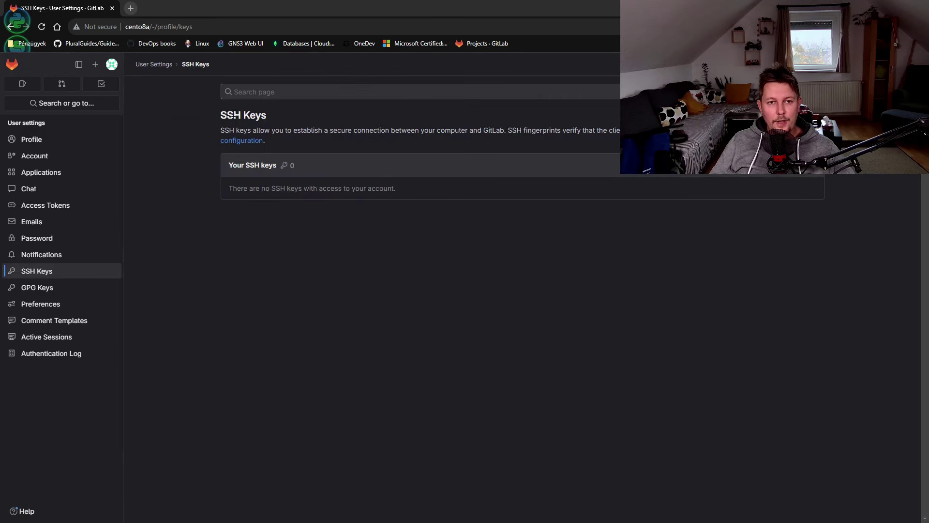
# Open the Add new key form and highlight its description and accepted key formats.
pyautogui.click(734, 172)
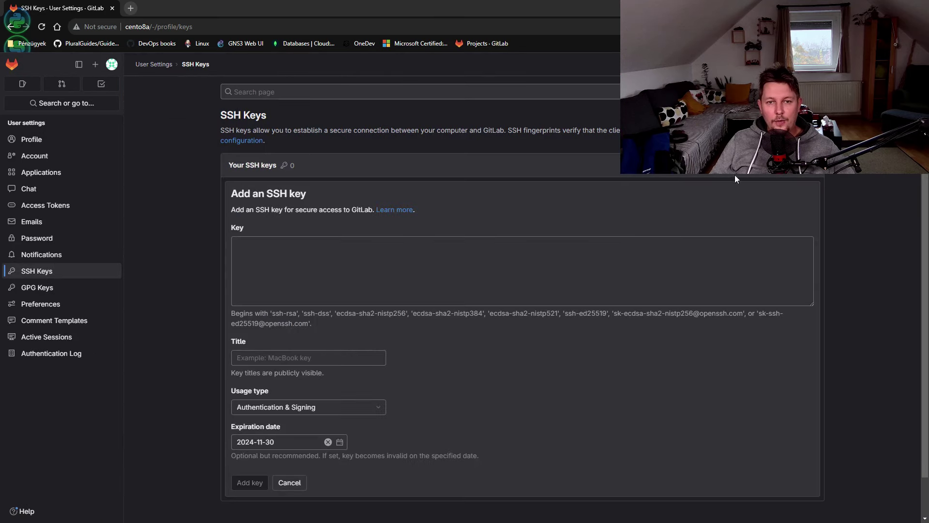
pyautogui.click(301, 253)
pyautogui.moveTo(284, 209); pyautogui.dragTo(372, 210)
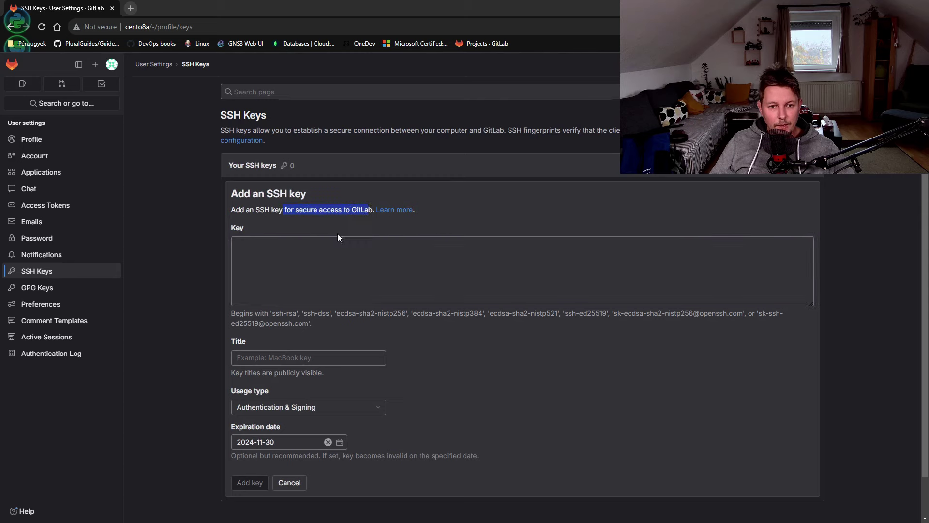
pyautogui.moveTo(283, 313); pyautogui.dragTo(750, 322)
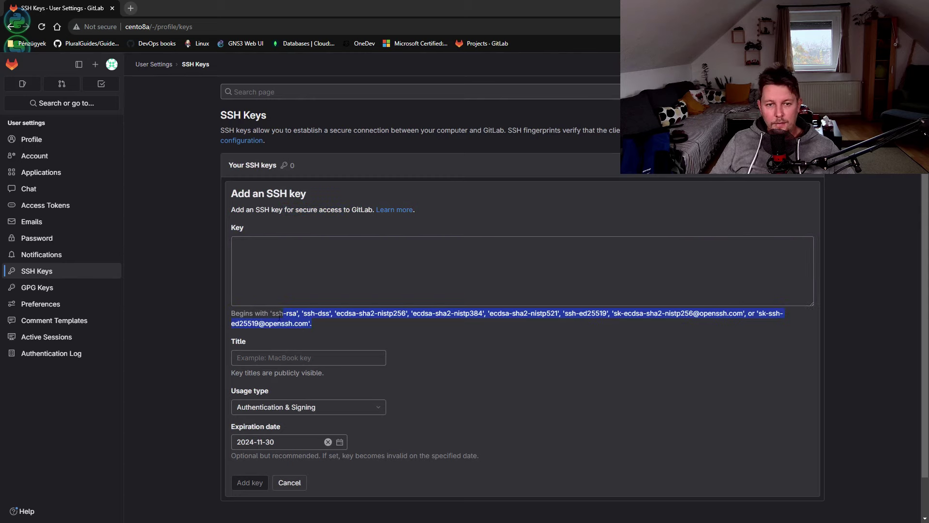
# Review the key box and title hints, then bring up File Explorer on Local Disk (C:).
pyautogui.click(316, 357)
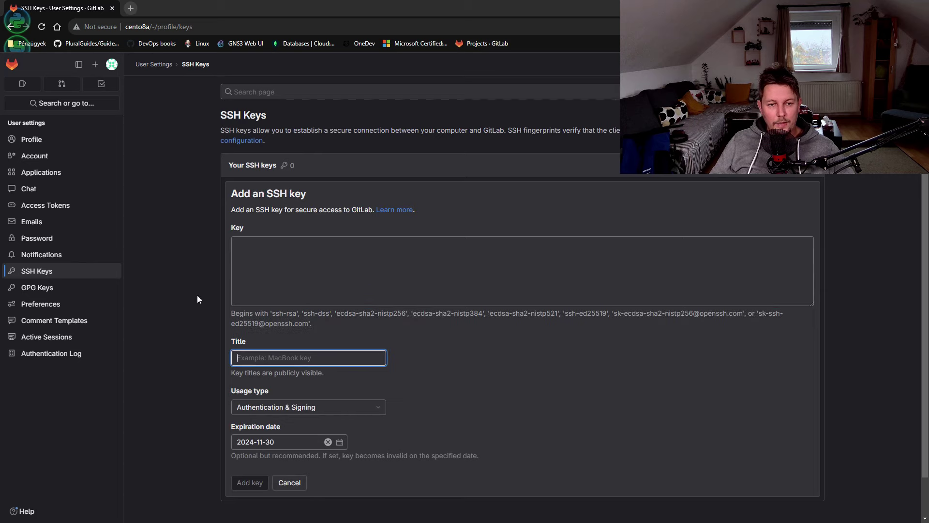
pyautogui.scroll(-1, 203, 290)
pyautogui.scroll(1, 211, 280)
pyautogui.click(319, 249)
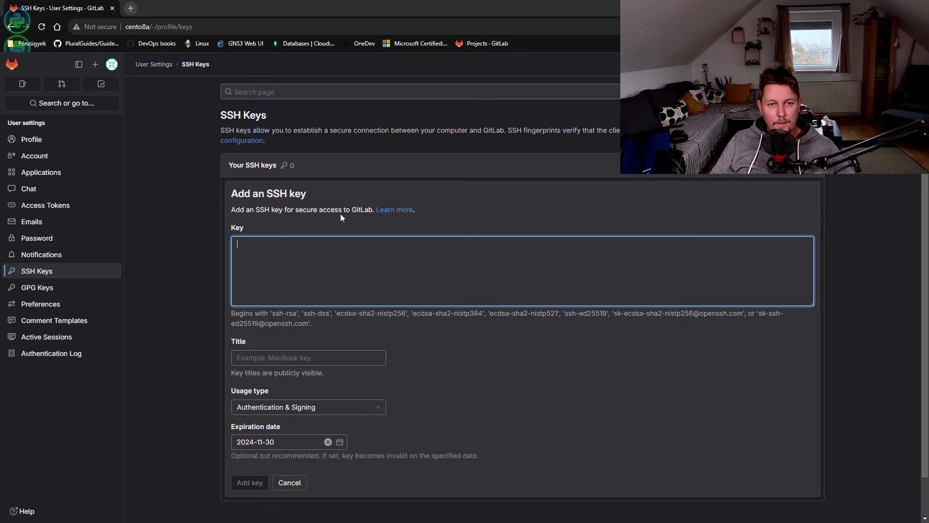
pyautogui.moveTo(246, 209); pyautogui.dragTo(334, 210)
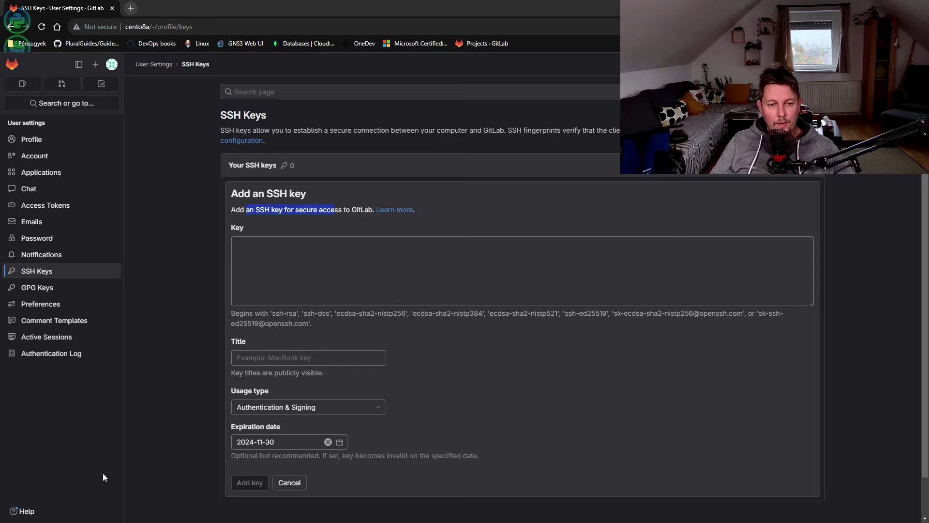
pyautogui.click(271, 285)
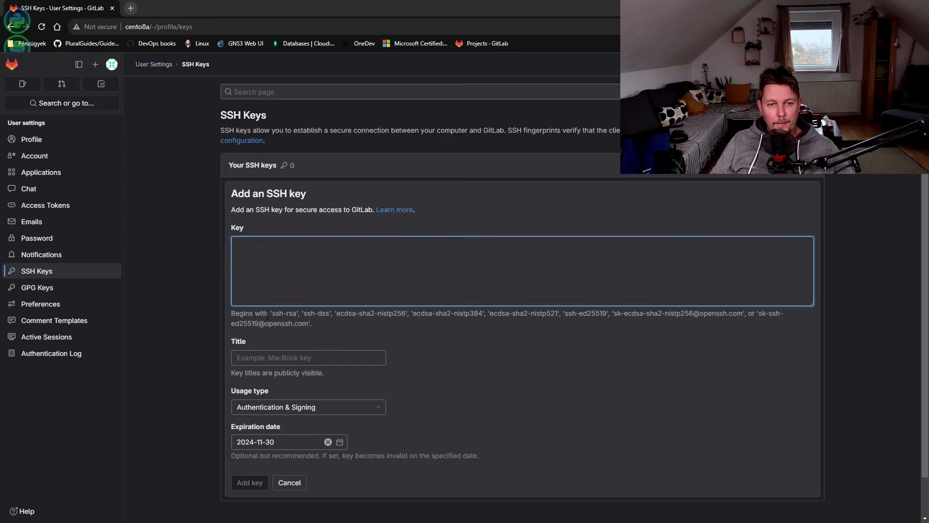
pyautogui.moveTo(265, 313); pyautogui.dragTo(371, 314)
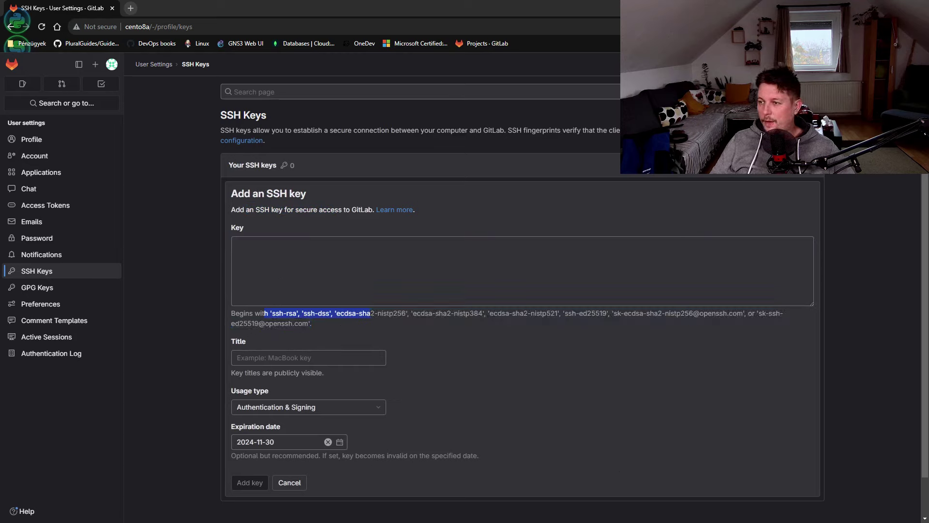
pyautogui.hotkey('alt', 'Tab')
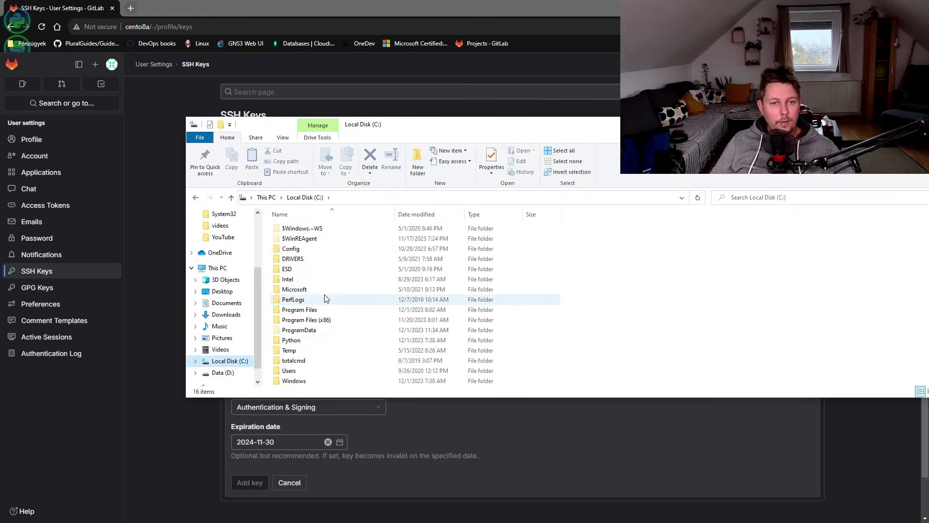
# Browse to Users, the home folder, then .ssh, select id_rsa.pub, and return to the Key box.
pyautogui.doubleClick(298, 372)
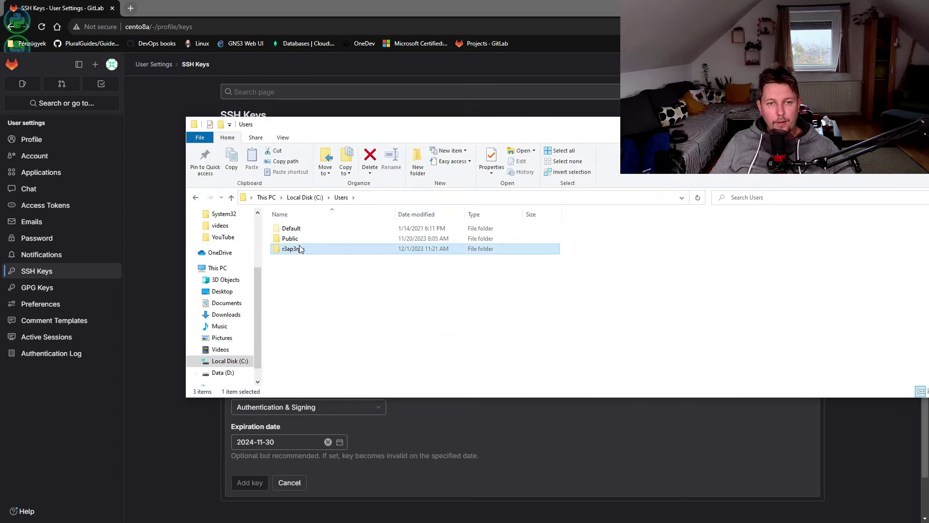
pyautogui.doubleClick(308, 248)
pyautogui.click(291, 248)
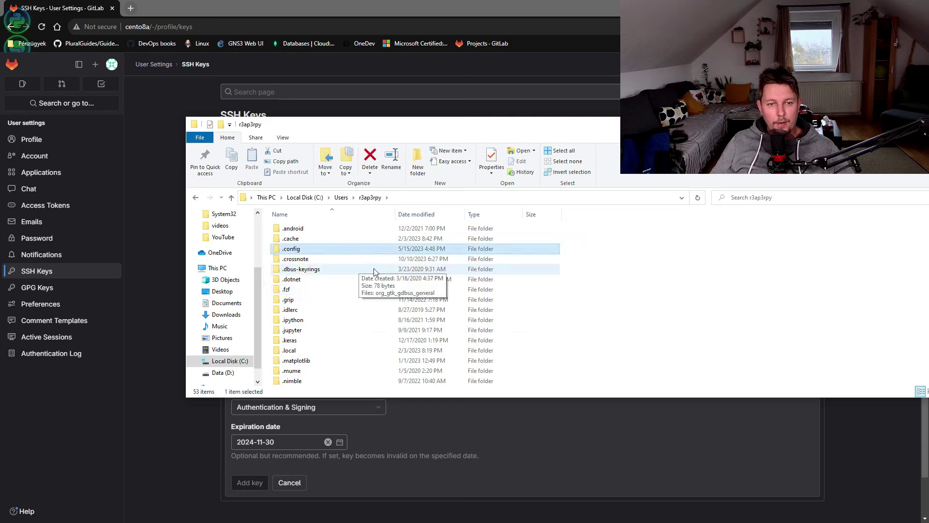
pyautogui.scroll(-4, 332, 276)
pyautogui.doubleClick(288, 309)
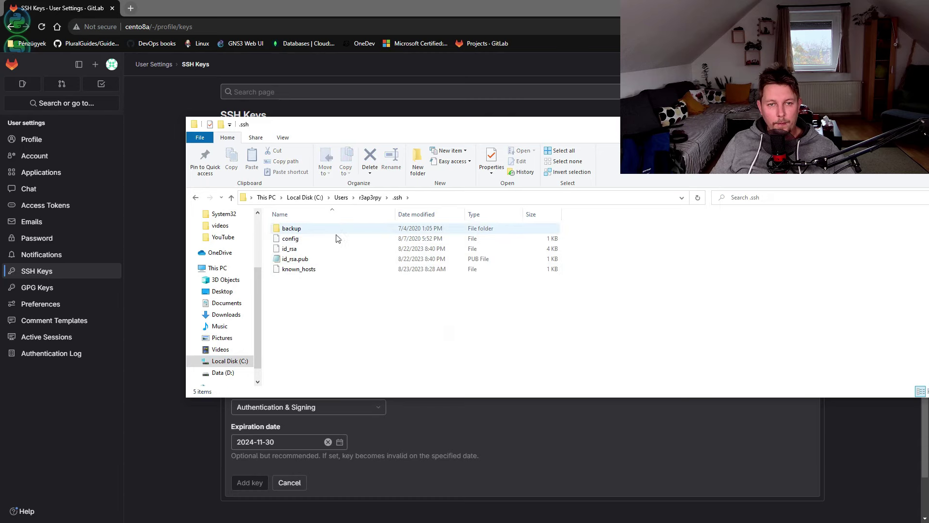
pyautogui.click(304, 261)
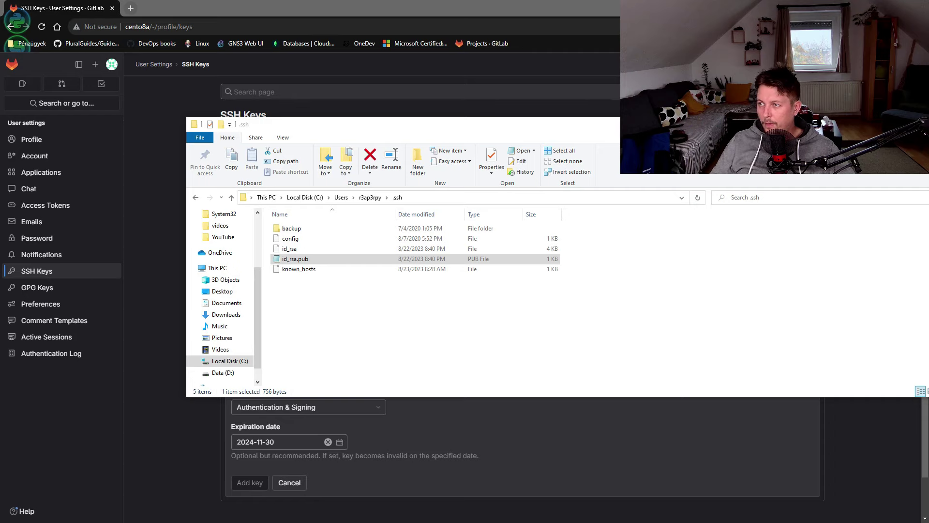
pyautogui.click(127, 252)
pyautogui.click(390, 267)
# Paste the public key, clear the expiration date, keep Authentication & Signing, and add the key.
pyautogui.hotkey('ctrl', 'v')
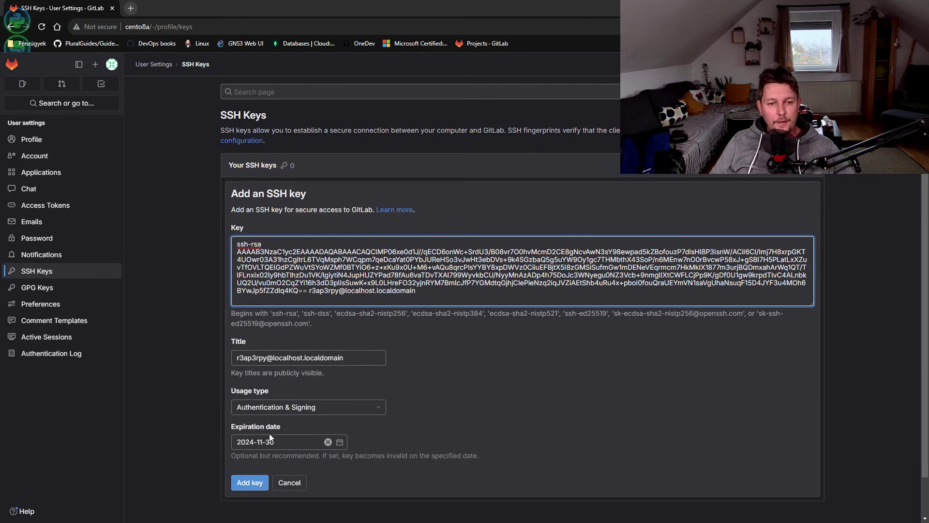
pyautogui.click(327, 442)
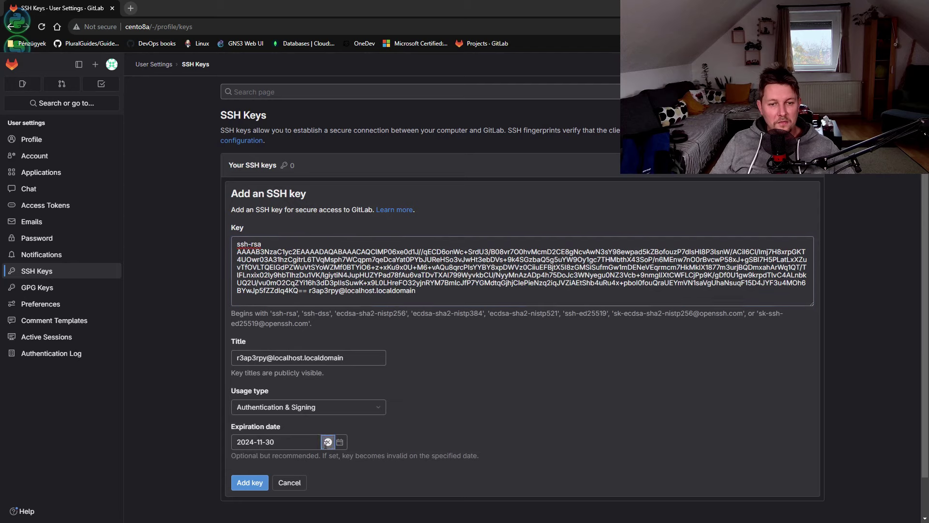
pyautogui.click(312, 410)
pyautogui.click(219, 358)
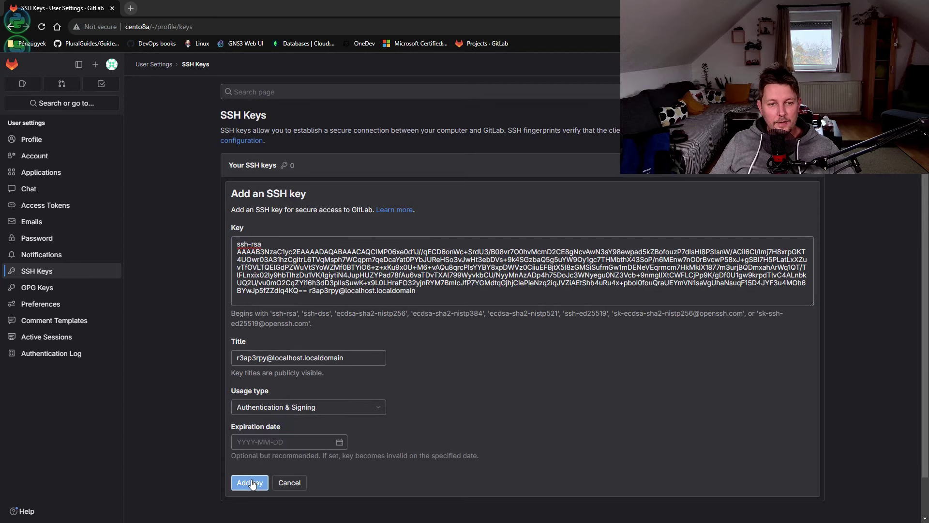
pyautogui.click(251, 482)
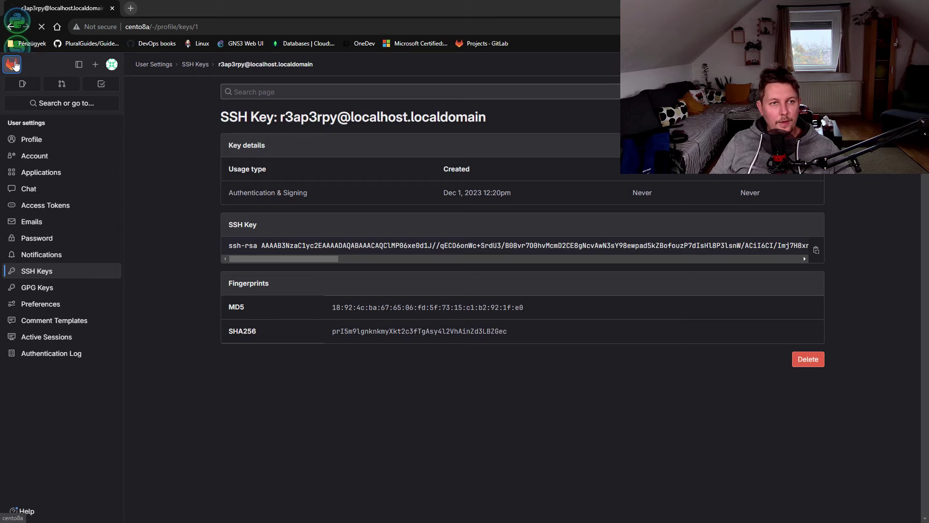
# Return to the Administrator / Demo project and scroll to its command line instructions.
pyautogui.click(12, 64)
pyautogui.click(277, 173)
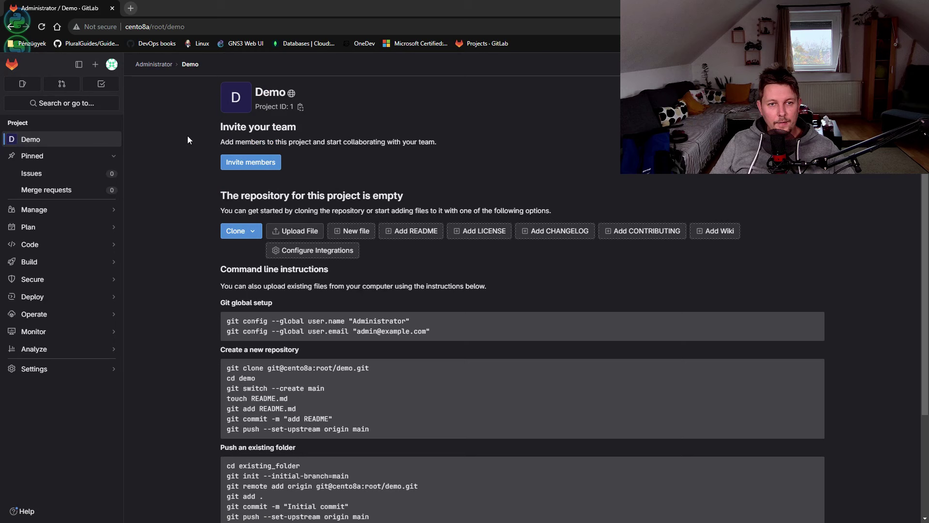
pyautogui.scroll(-3, 212, 323)
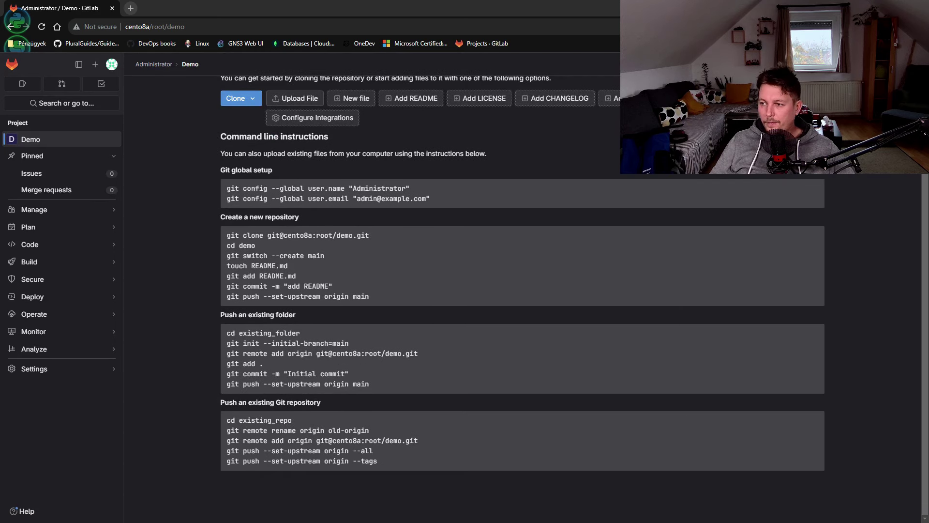
pyautogui.hotkey('alt', 'Tab')
# Exit the remote SSH session in the other terminal tab.
pyautogui.hotkey('ctrl', 'Tab')
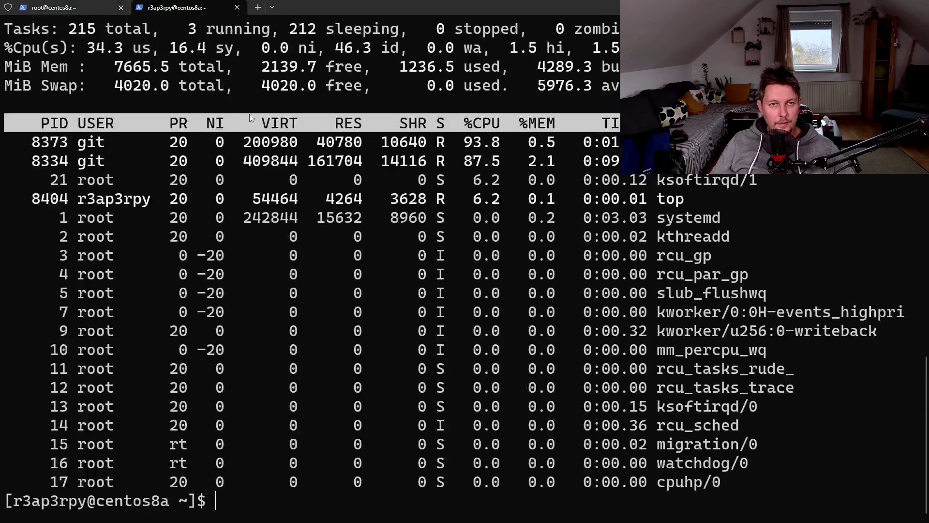
pyautogui.write('eit')
pyautogui.press('Return')
pyautogui.write('xi')
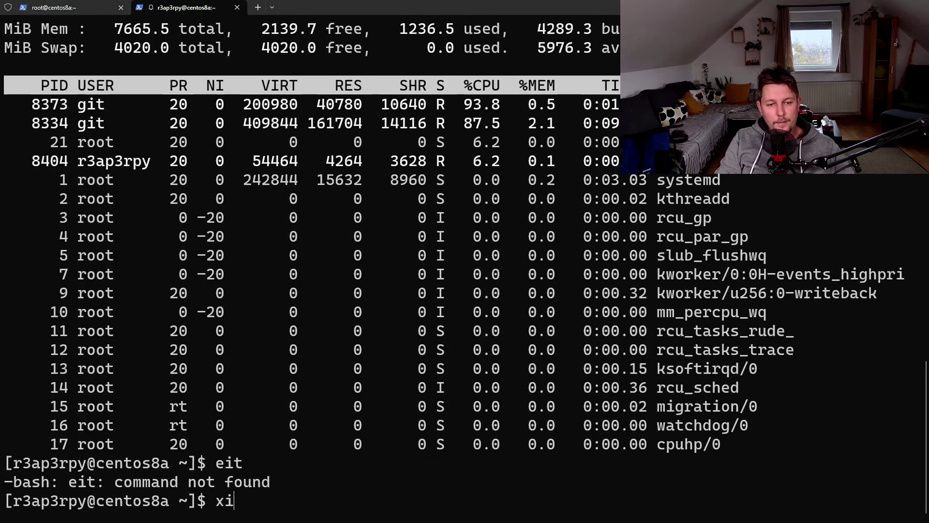
pyautogui.press('BackSpace')
pyautogui.press('BackSpace')
pyautogui.write('exit')
pyautogui.press('Return')
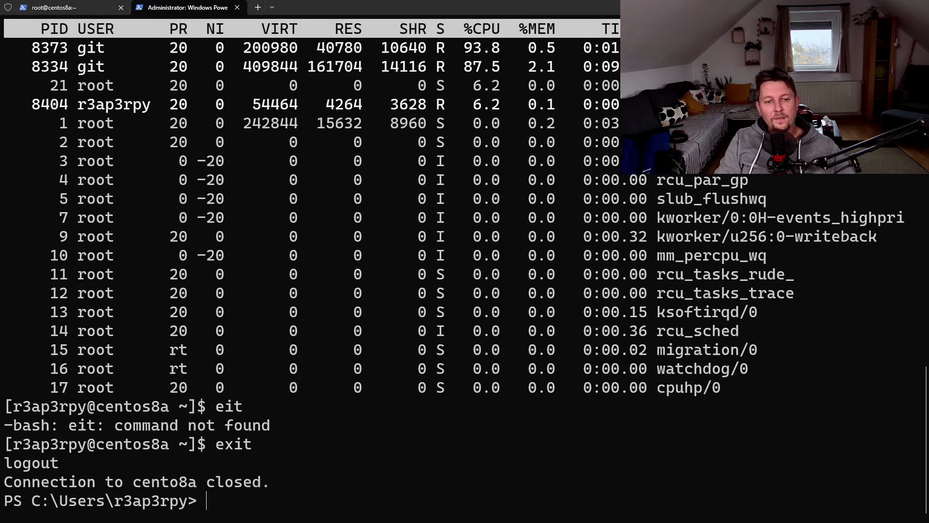
# Change into the Desktop\Coding folder and clear the screen.
pyautogui.write('cd De')
pyautogui.press('Tab')
pyautogui.press('Return')
pyautogui.write('cd co')
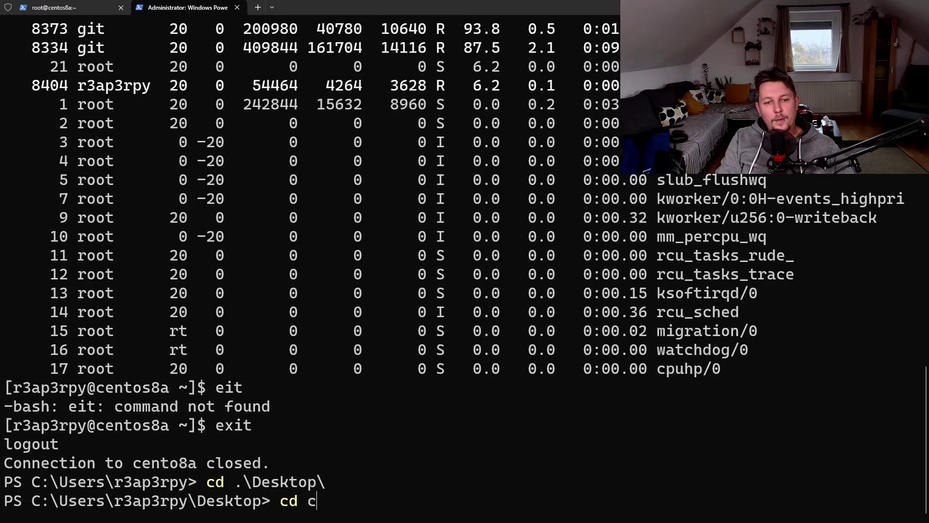
pyautogui.press('Tab')
pyautogui.press('Return')
pyautogui.write('clear')
pyautogui.press('Return')
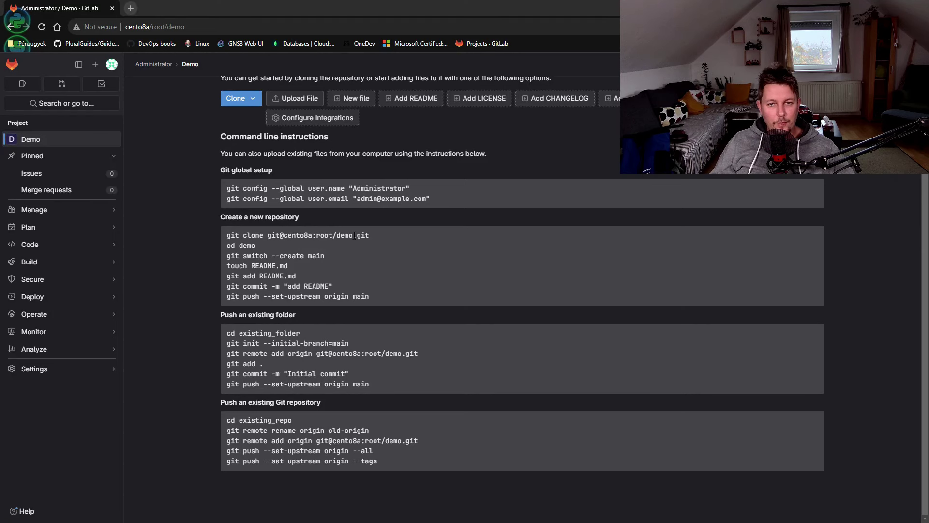
# Paste and run the git clone command for the Demo repository.
pyautogui.hotkey('alt', 'Tab')
pyautogui.write('git clone git@cento8a:root/demo.git')
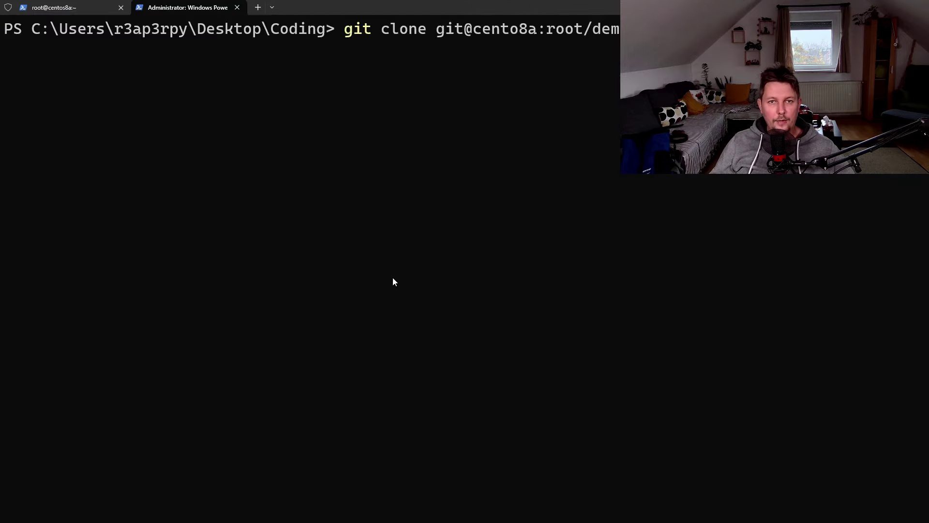
pyautogui.press('Return')
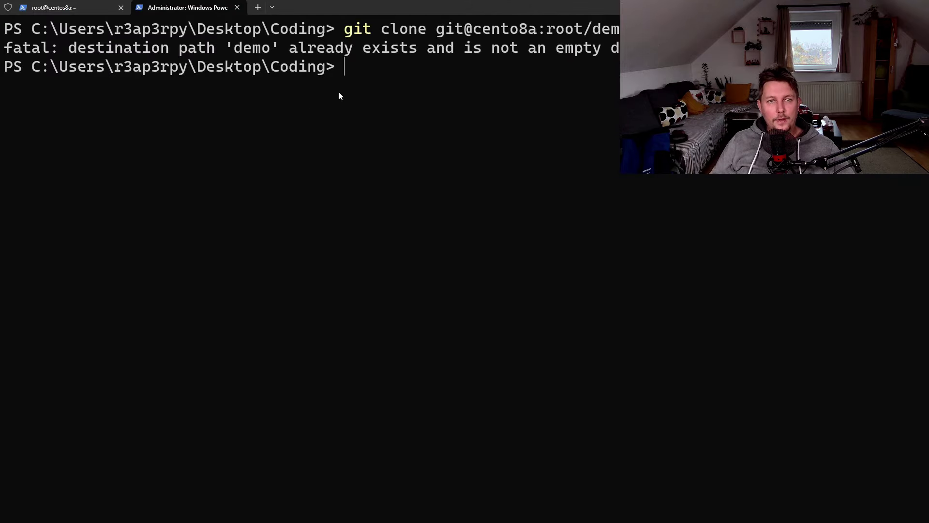
# Run rm -Force demo and answer A (Yes to All).
pyautogui.write('rm -Force')
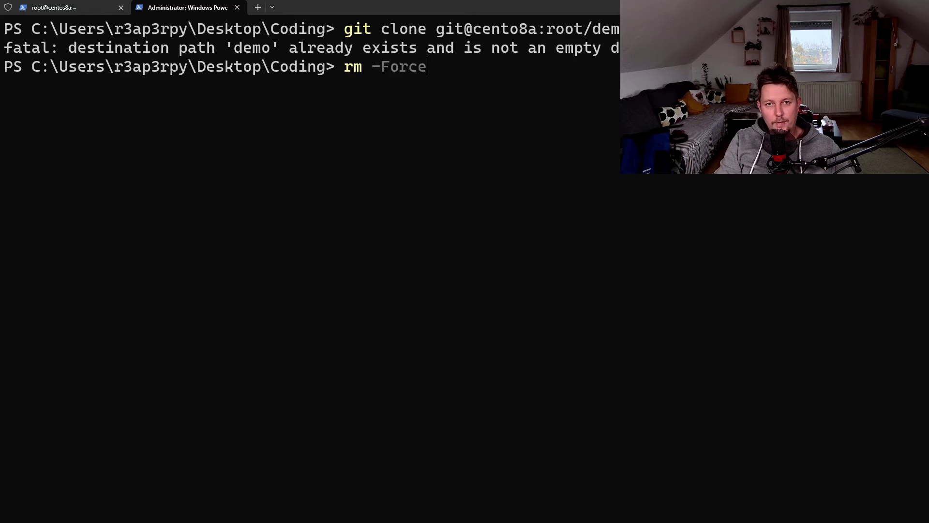
pyautogui.write(' dem')
pyautogui.press('BackSpace')
pyautogui.write('emo')
pyautogui.press('Return')
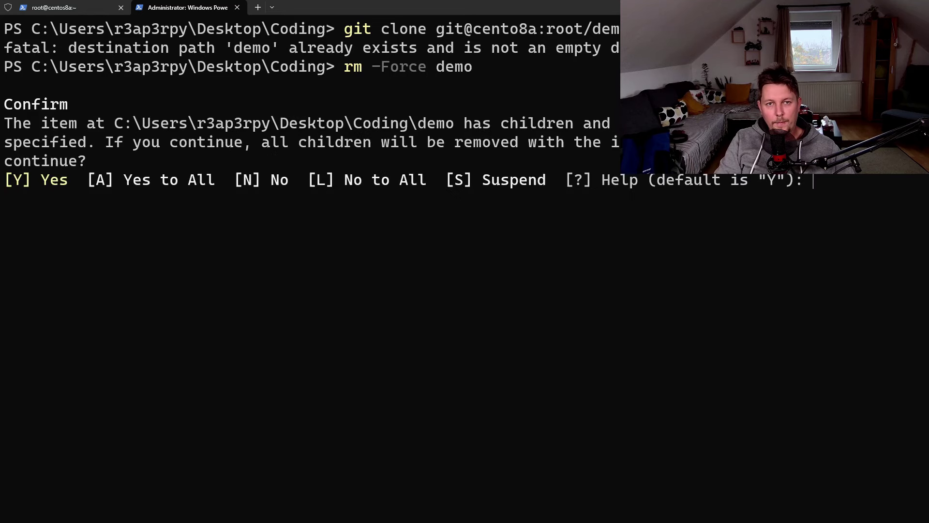
pyautogui.write('A')
pyautogui.press('Return')
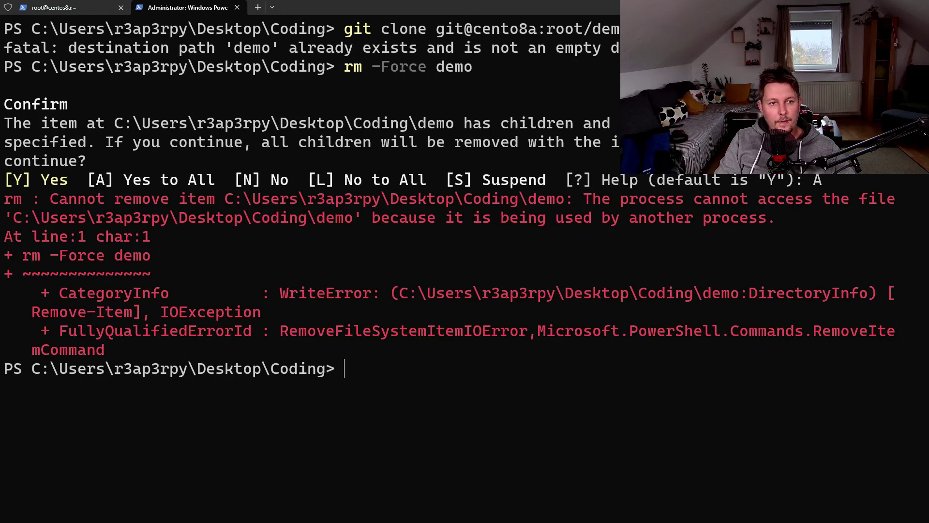
# Retry with rm -Recurse -Force demo, which fails because the folder is in use.
pyautogui.press('Up')
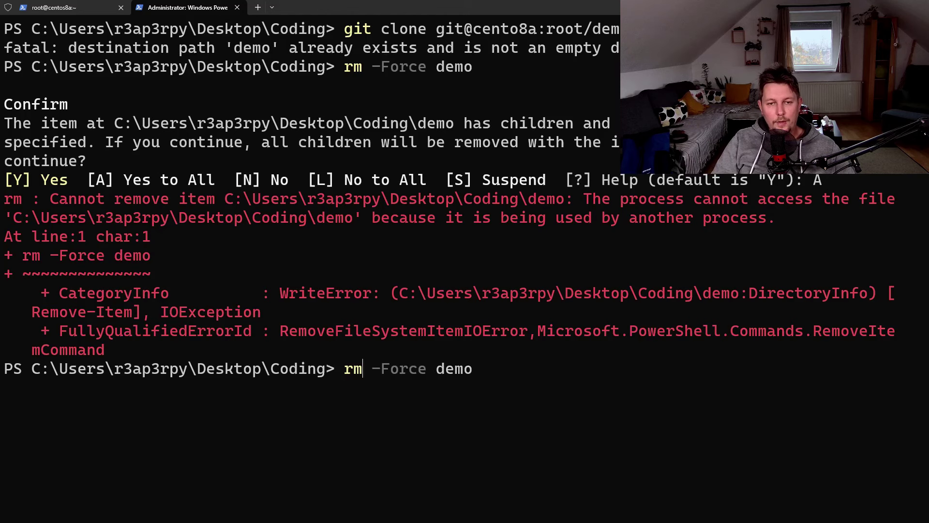
pyautogui.write('-Recurse')
pyautogui.press('Return')
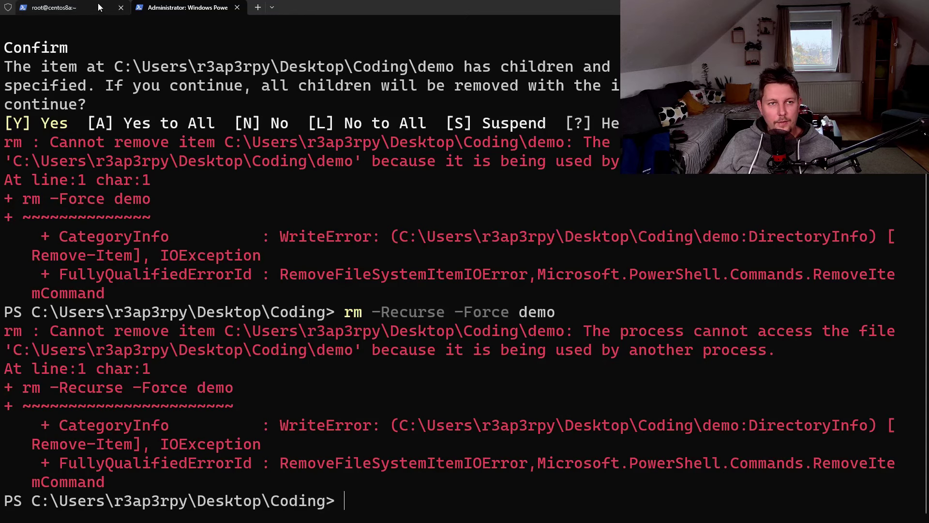
pyautogui.click(72, 7)
pyautogui.click(184, 8)
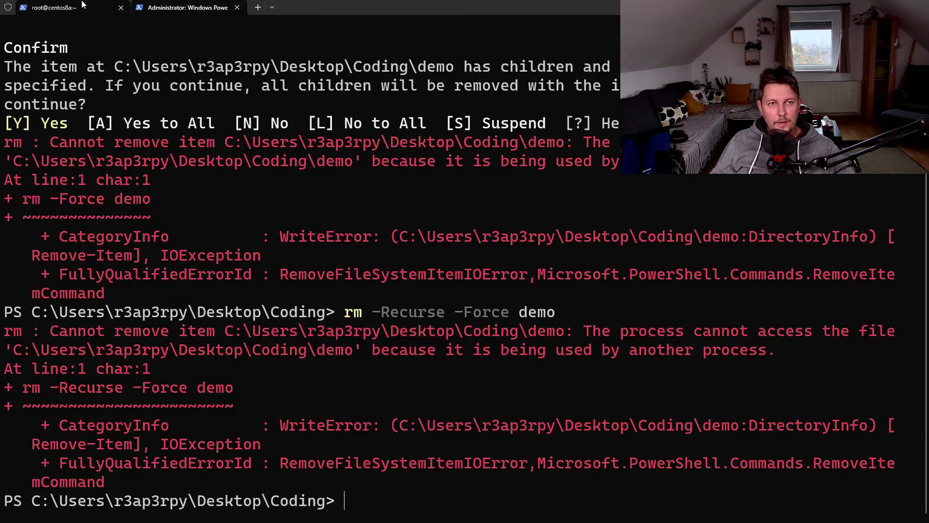
# Exit the root shell and the SSH session in the root@centos8a tab.
pyautogui.click(73, 7)
pyautogui.write('exit')
pyautogui.press('Return')
pyautogui.write('ex')
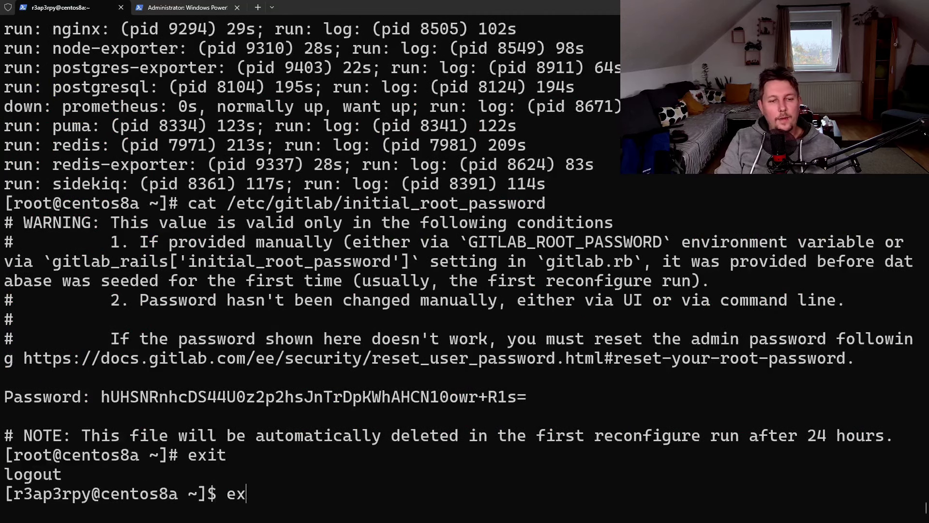
pyautogui.write('it')
pyautogui.press('Return')
# From the teaching folder, reconnect with ssh cento8a, then go to the PowerShell tab.
pyautogui.write('cd ..')
pyautogui.press('Return')
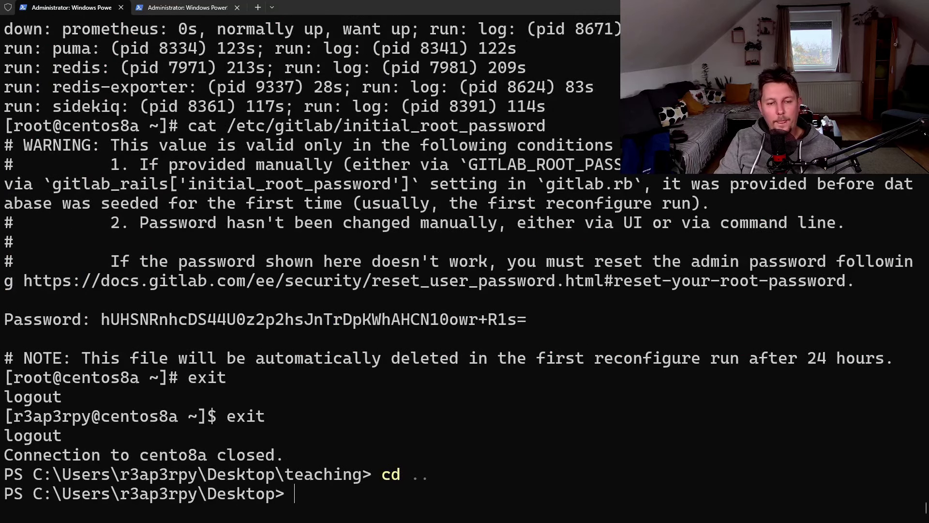
pyautogui.write('cd .\\t')
pyautogui.press('Tab')
pyautogui.press('Return')
pyautogui.write('ssh cento8a')
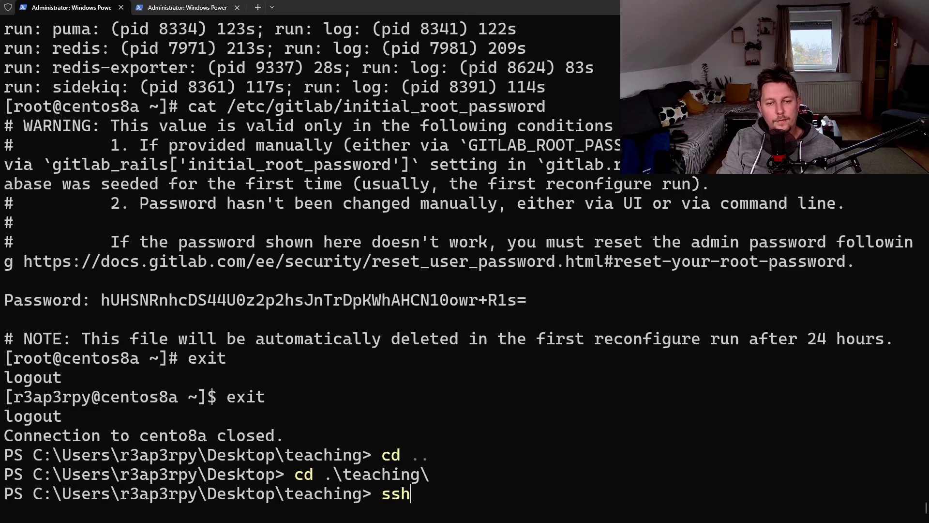
pyautogui.press('Return')
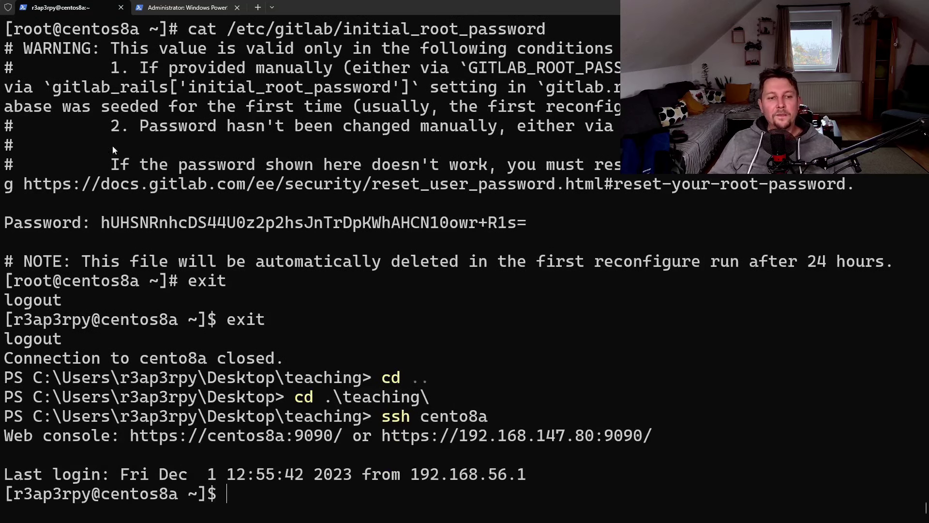
pyautogui.click(217, 6)
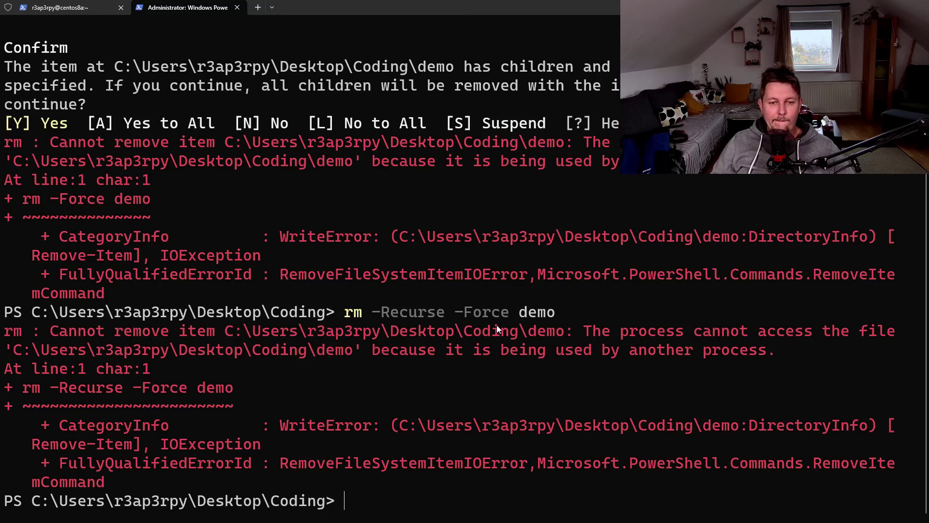
# Go up to the Desktop and rerun git clone git@cento8a:root/demo.git.
pyautogui.write('cd ..')
pyautogui.press('Return')
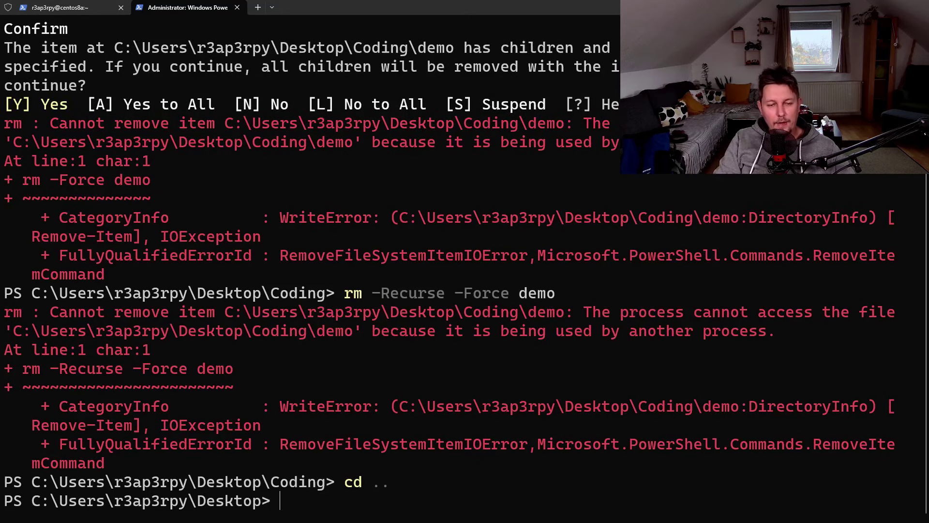
pyautogui.press('Up')
pyautogui.press('Up')
pyautogui.press('Up')
pyautogui.press('Up')
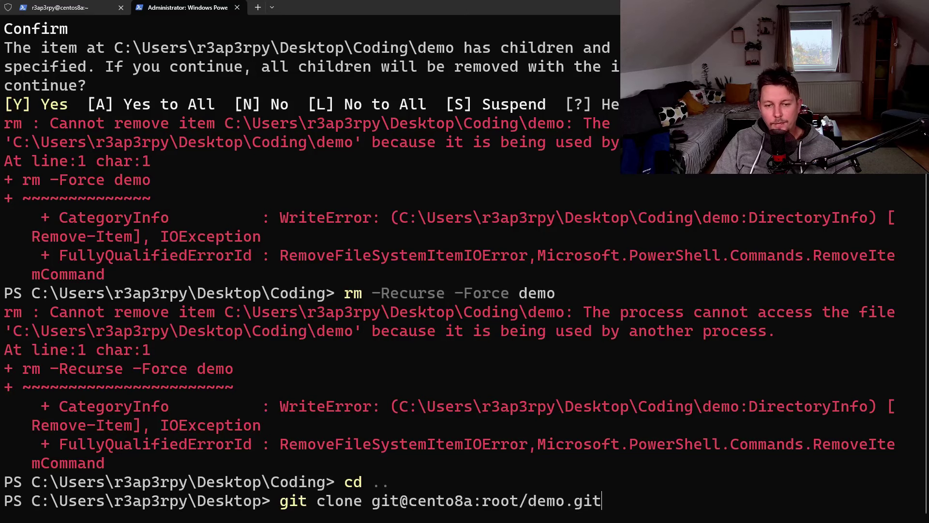
pyautogui.press('Return')
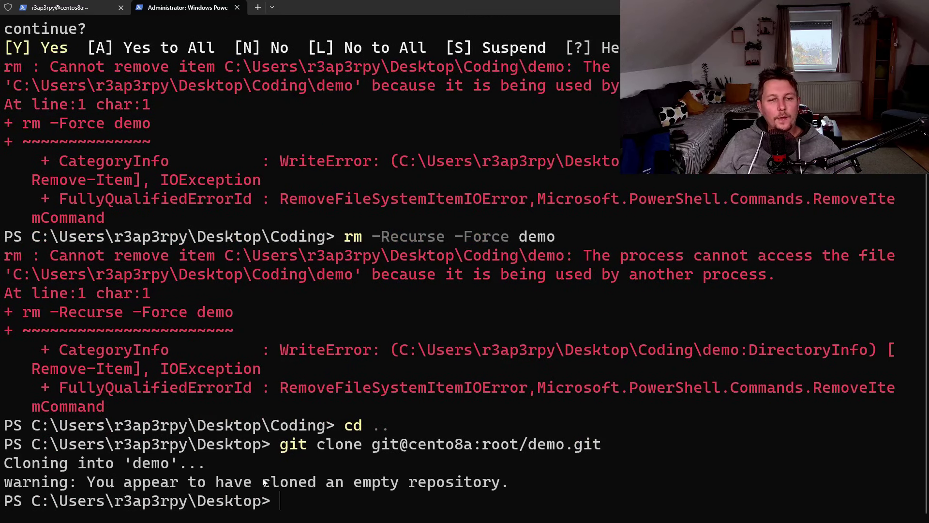
pyautogui.moveTo(308, 483); pyautogui.dragTo(555, 484)
pyautogui.click(408, 302)
# Open the cloned demo folder in Visual Studio Code with code .\demo\.
pyautogui.write('c')
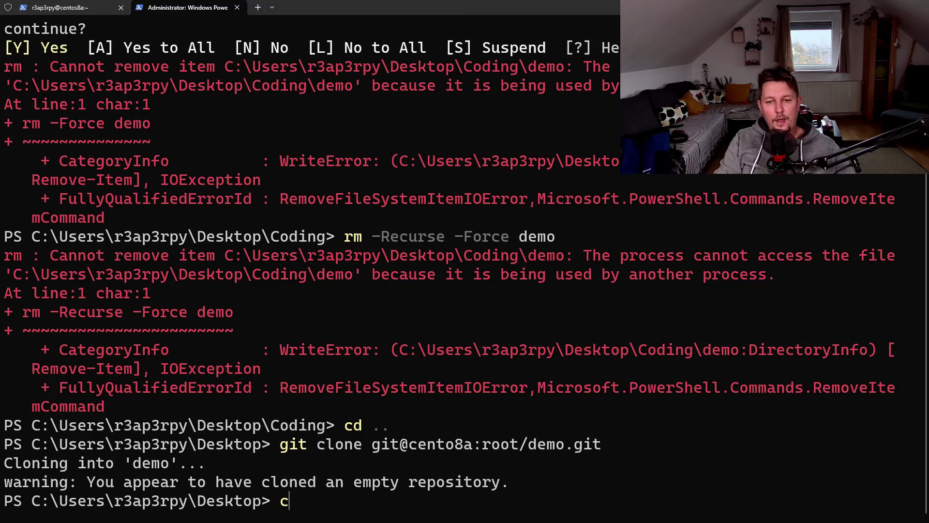
pyautogui.write('ode .\\de de')
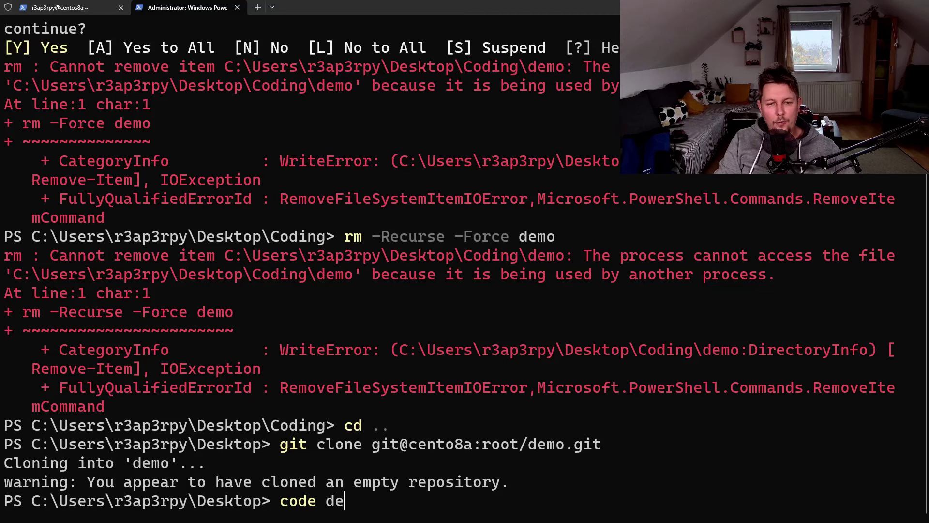
pyautogui.press('Tab')
pyautogui.press('Return')
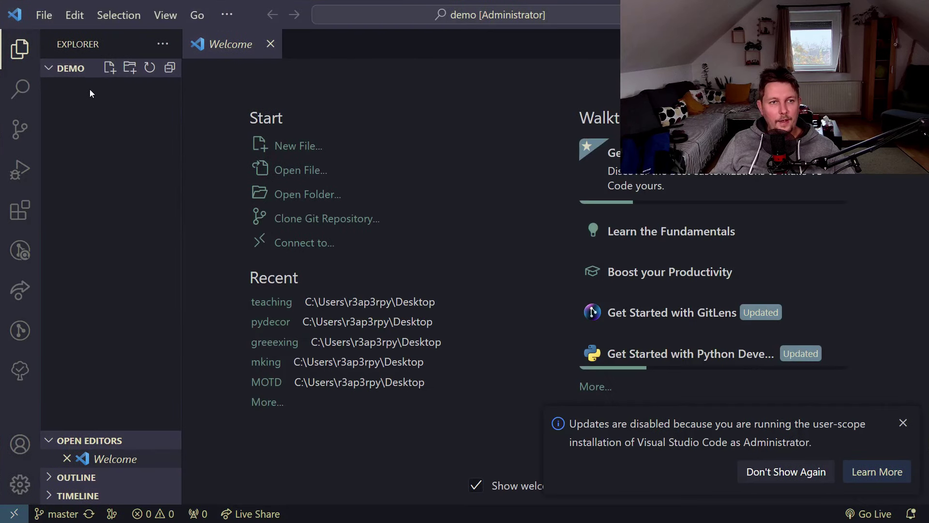
# Create a new README.md file in the demo folder.
pyautogui.rightClick(106, 90)
pyautogui.click(121, 99)
pyautogui.write('.REA')
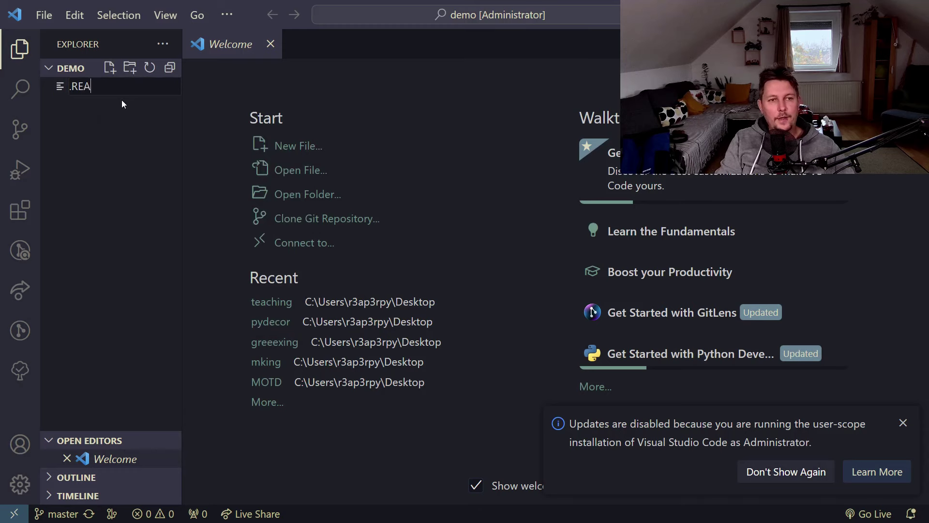
pyautogui.write('D')
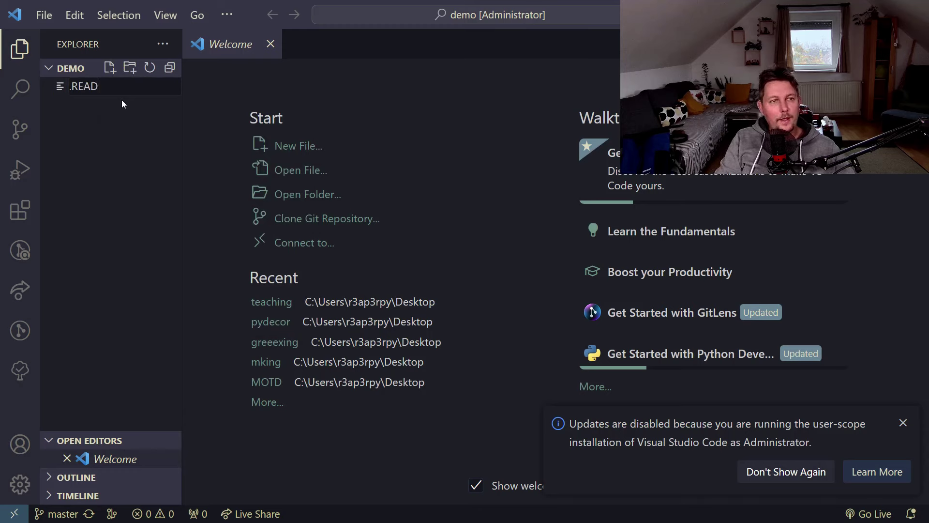
pyautogui.write('ME.m')
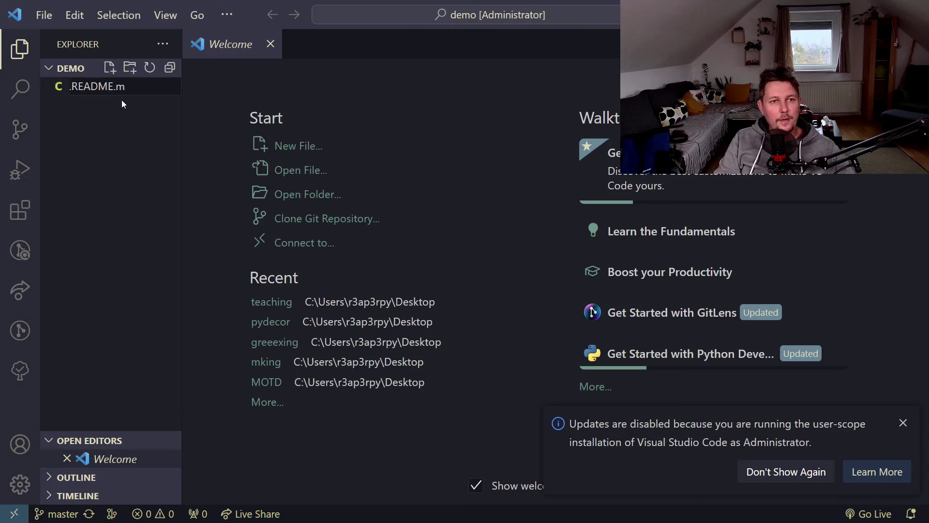
pyautogui.write('d')
pyautogui.press('Home')
pyautogui.press('Delete')
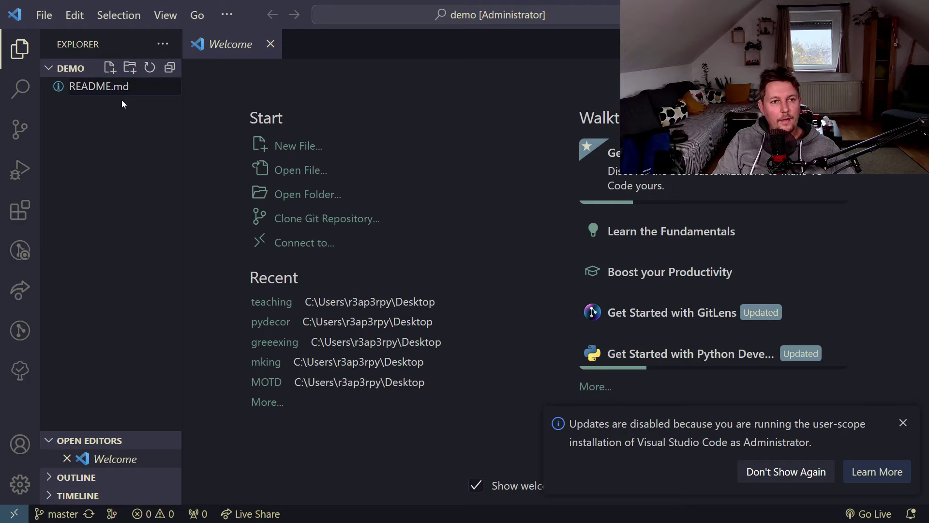
pyautogui.press('Return')
# Write '### Welcome' and 'This is a new repository.' in README.md and save it.
pyautogui.write('###')
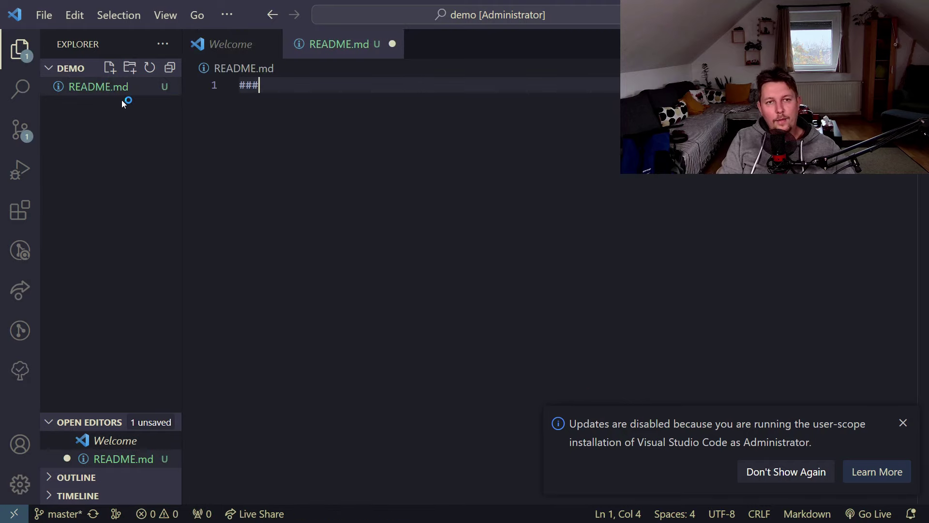
pyautogui.write(' Welcome ')
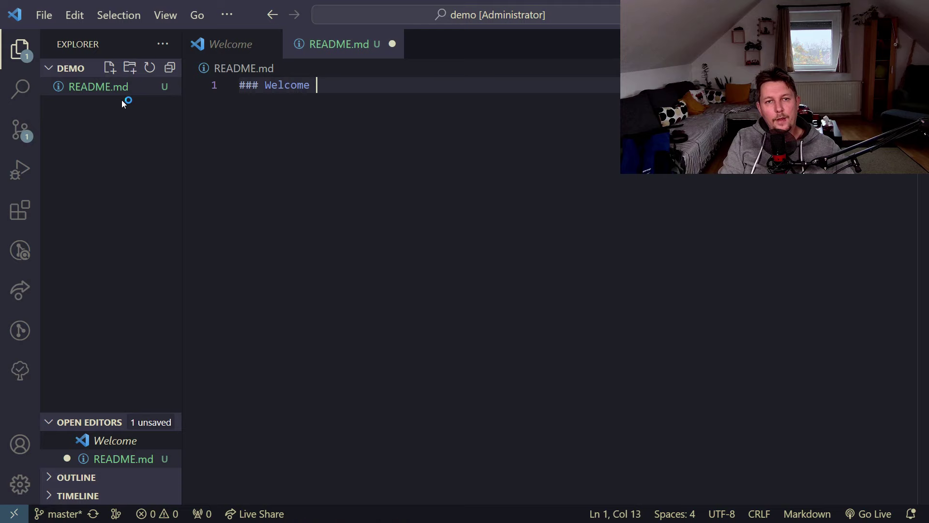
pyautogui.write('this si a')
pyautogui.press('BackSpace')
pyautogui.press('BackSpace')
pyautogui.press('BackSpace')
pyautogui.press('BackSpace')
pyautogui.press('BackSpace')
pyautogui.press('BackSpace')
pyautogui.press('BackSpace')
pyautogui.press('BackSpace')
pyautogui.press('BackSpace')
pyautogui.press('BackSpace')
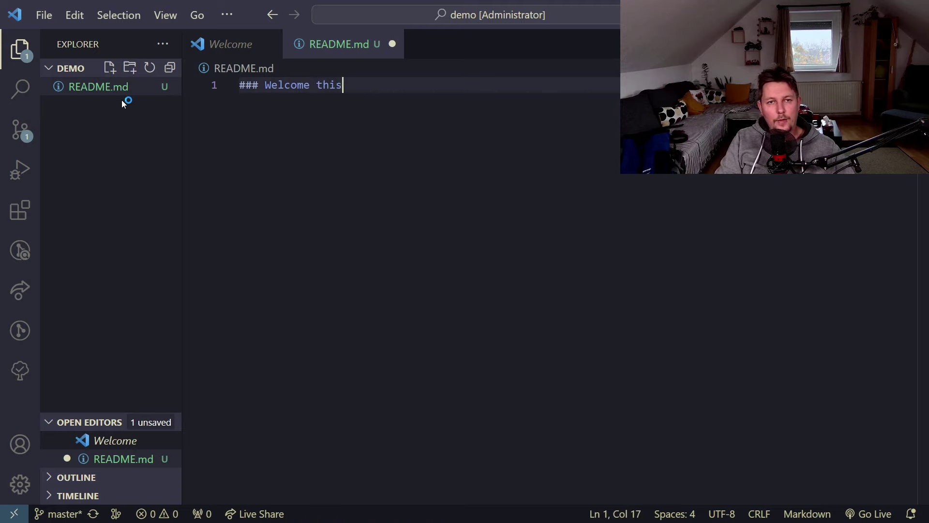
pyautogui.press('Return')
pyautogui.press('Return')
pyautogui.write('This is')
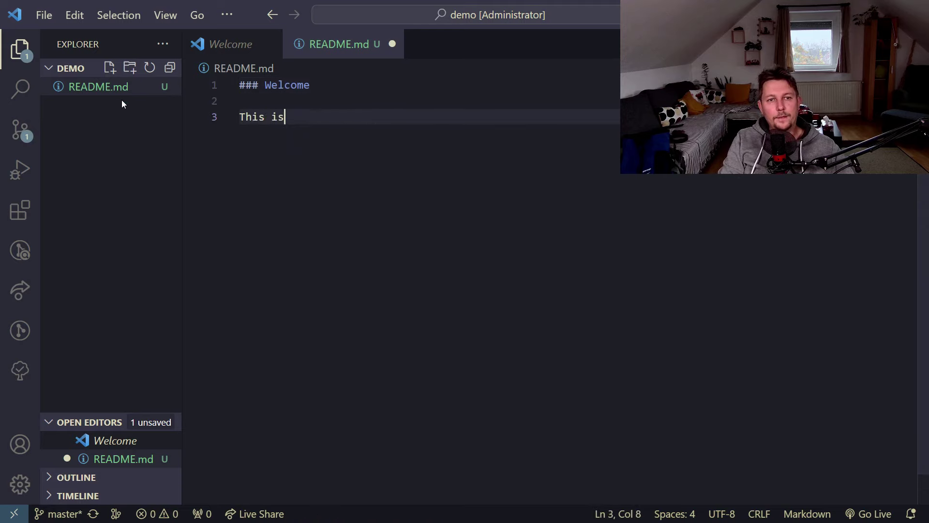
pyautogui.write(' a new repository.')
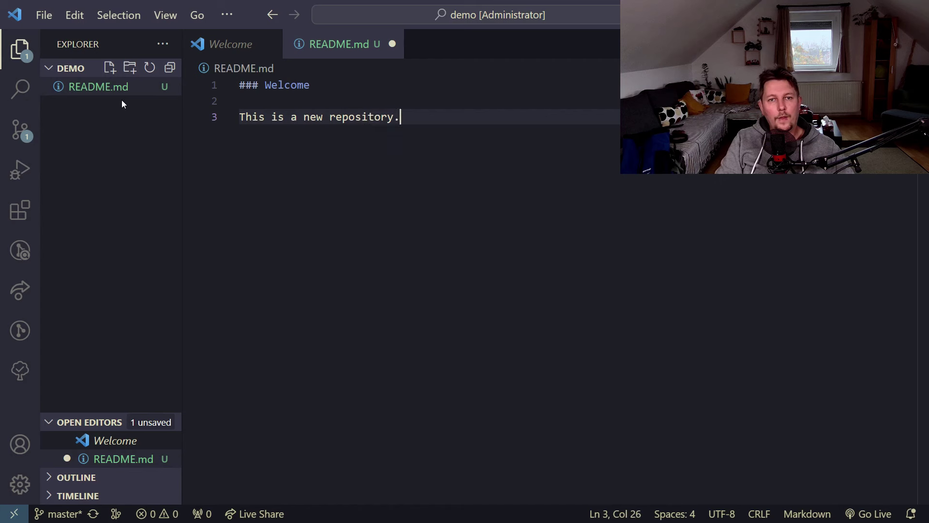
pyautogui.press('Return')
pyautogui.hotkey('ctrl', 's')
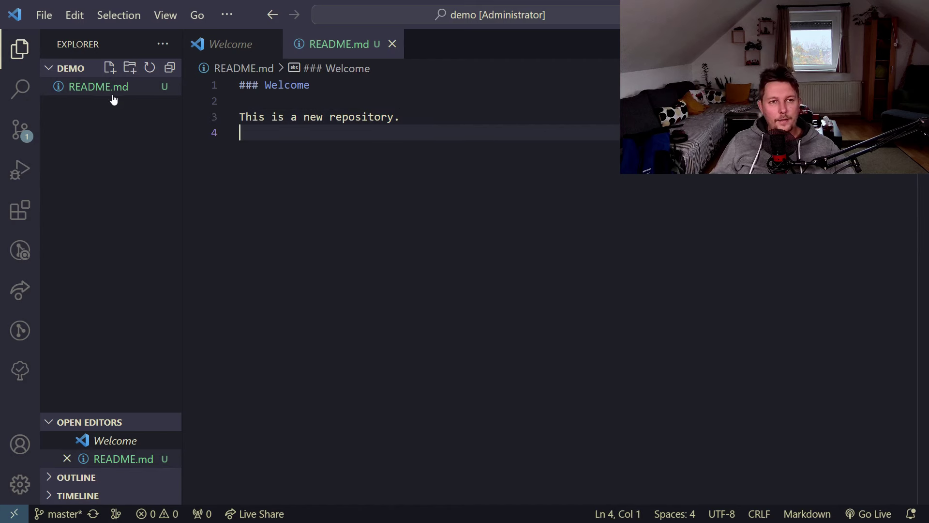
# In PowerShell, move into the demo folder and stage all files with git add .\*.
pyautogui.hotkey('alt', 'Tab')
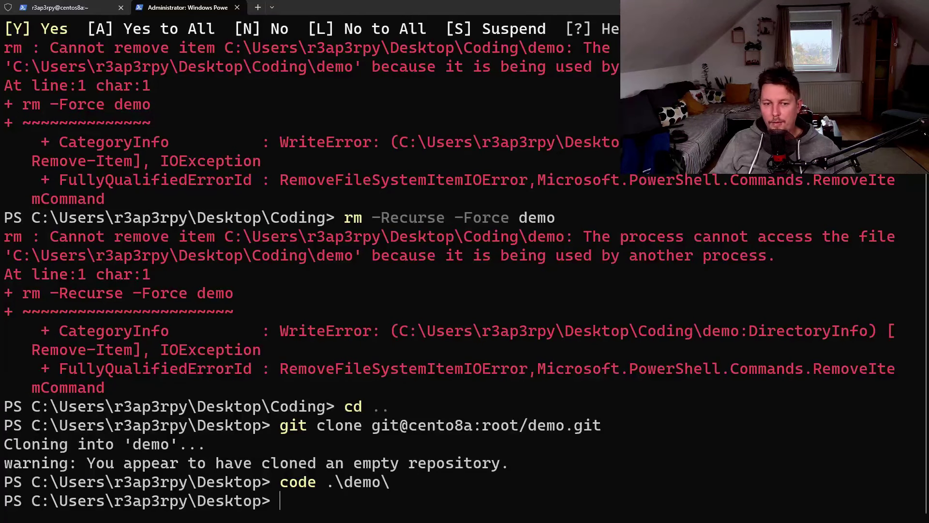
pyautogui.write('cd de')
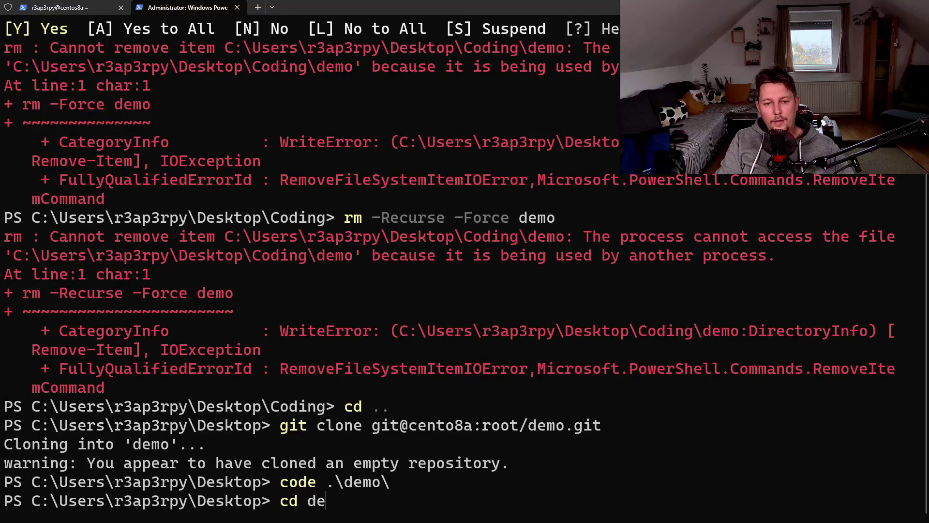
pyautogui.press('Tab')
pyautogui.press('Return')
pyautogui.write('git add .\\')
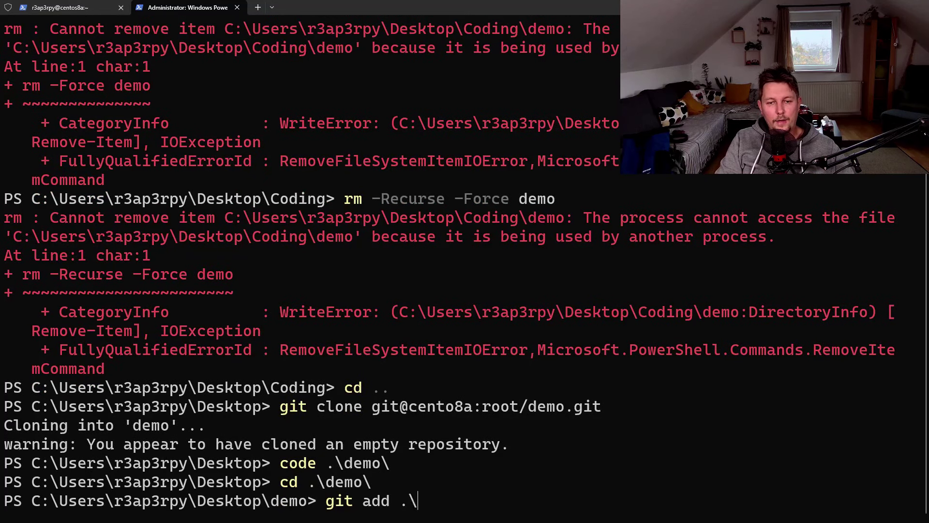
pyautogui.write('*')
pyautogui.press('Return')
# Commit the staged README.md with the message "Test".
pyautogui.write('git commit -')
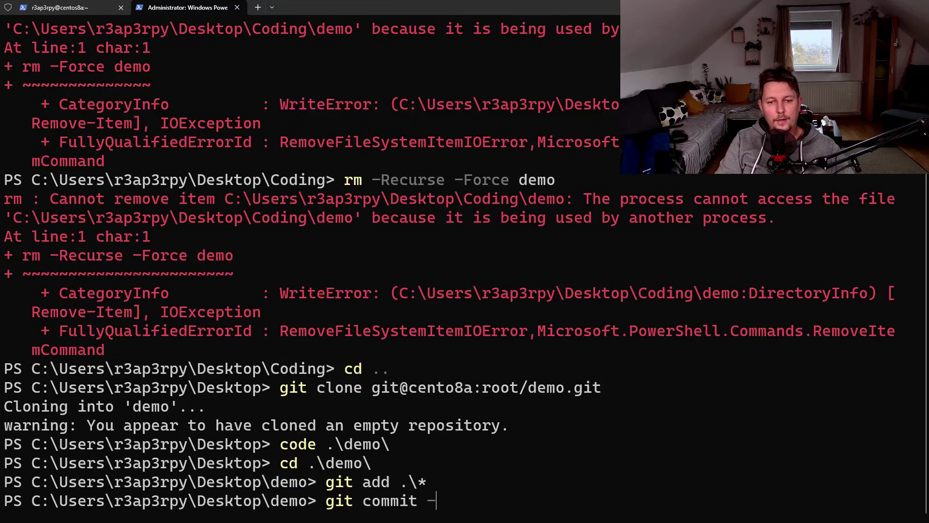
pyautogui.write('a- m "')
pyautogui.press('BackSpace')
pyautogui.press('BackSpace')
pyautogui.press('BackSpace')
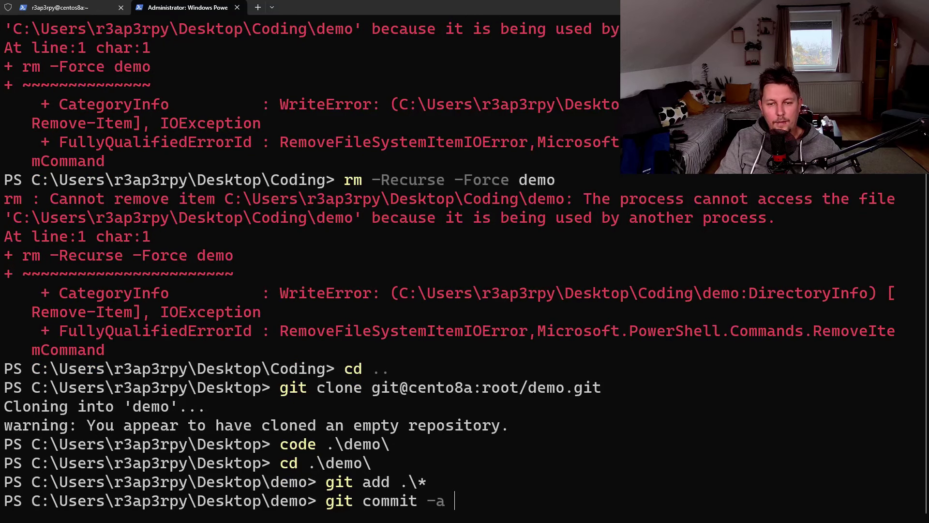
pyautogui.write('-m ""')
pyautogui.press('Left')
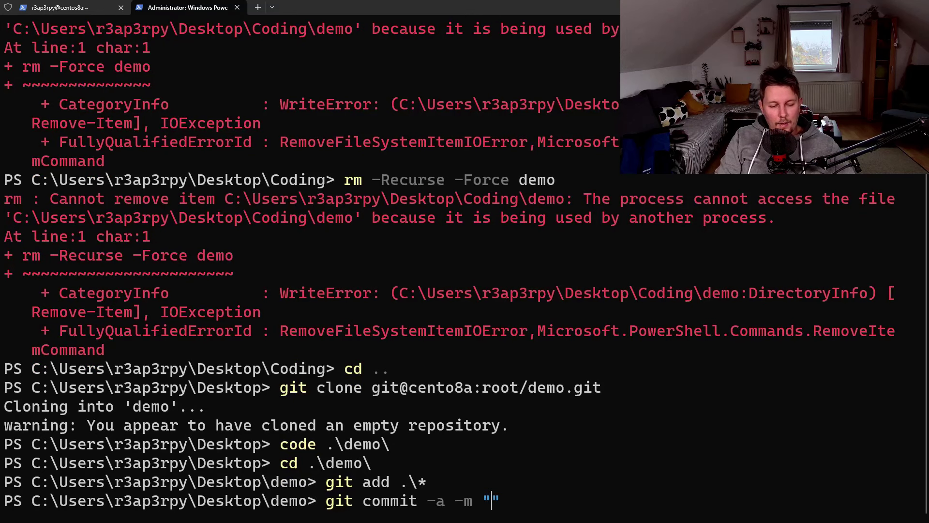
pyautogui.write('Test')
pyautogui.press('Return')
# Push the commit to origin master after pushing to main fails, then refresh the GitLab page.
pyautogui.write('gitp us')
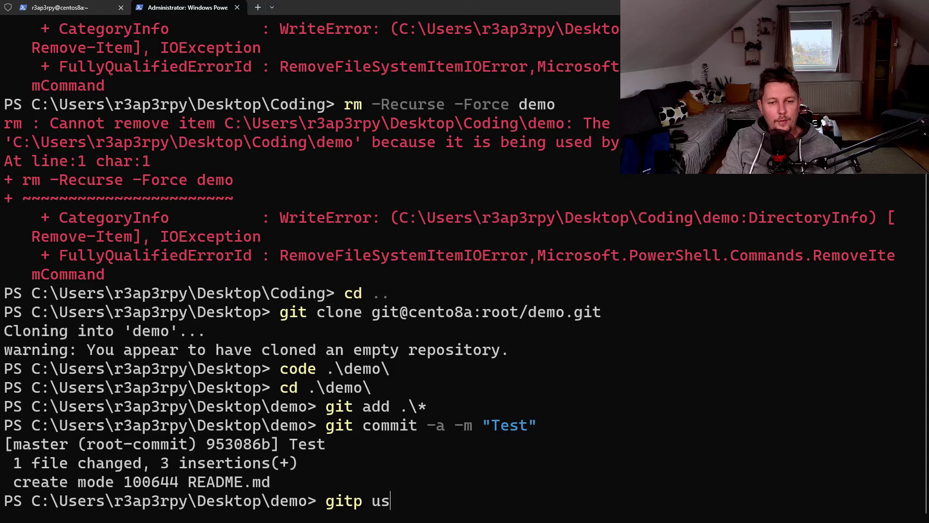
pyautogui.press('BackSpace')
pyautogui.press('BackSpace')
pyautogui.press('BackSpace')
pyautogui.press('BackSpace')
pyautogui.write('puish')
pyautogui.press('BackSpace')
pyautogui.press('BackSpace')
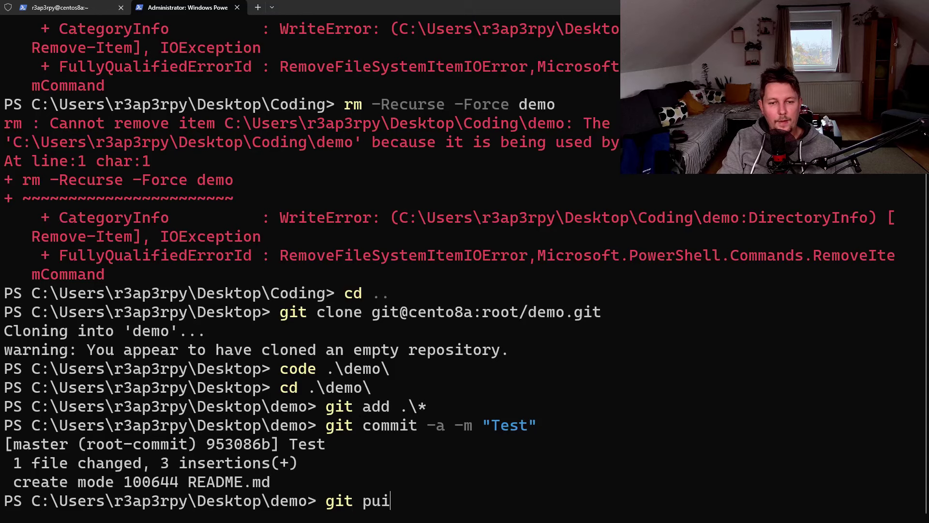
pyautogui.press('BackSpace')
pyautogui.write('sh -u origin main')
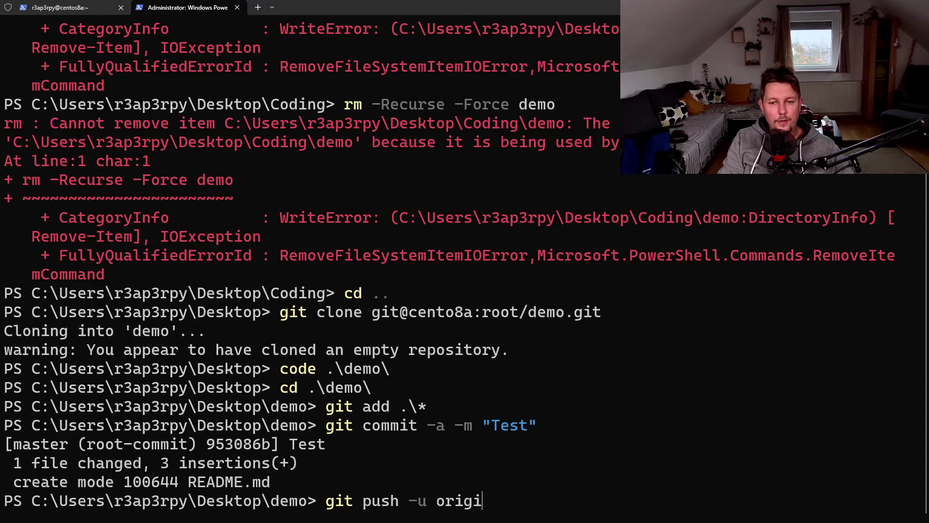
pyautogui.press('Return')
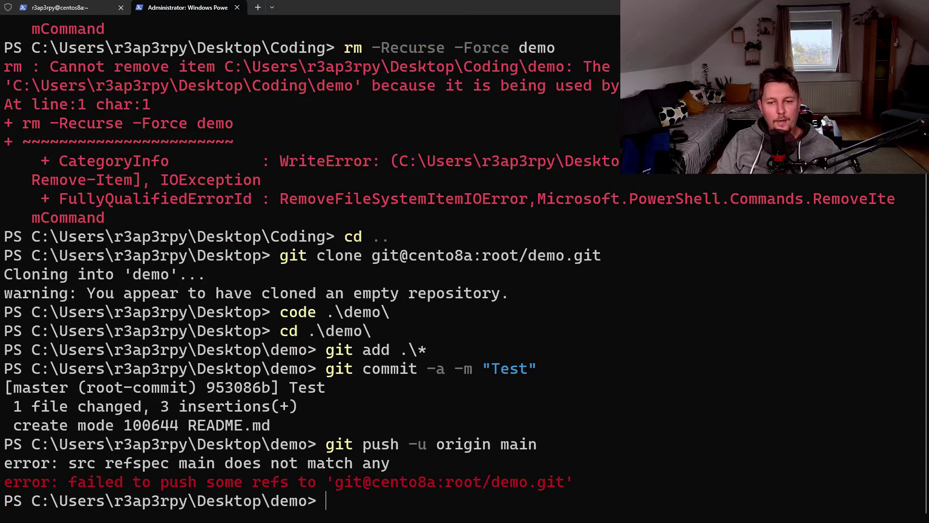
pyautogui.press('Up')
pyautogui.press('BackSpace')
pyautogui.press('BackSpace')
pyautogui.write('ster')
pyautogui.press('Return')
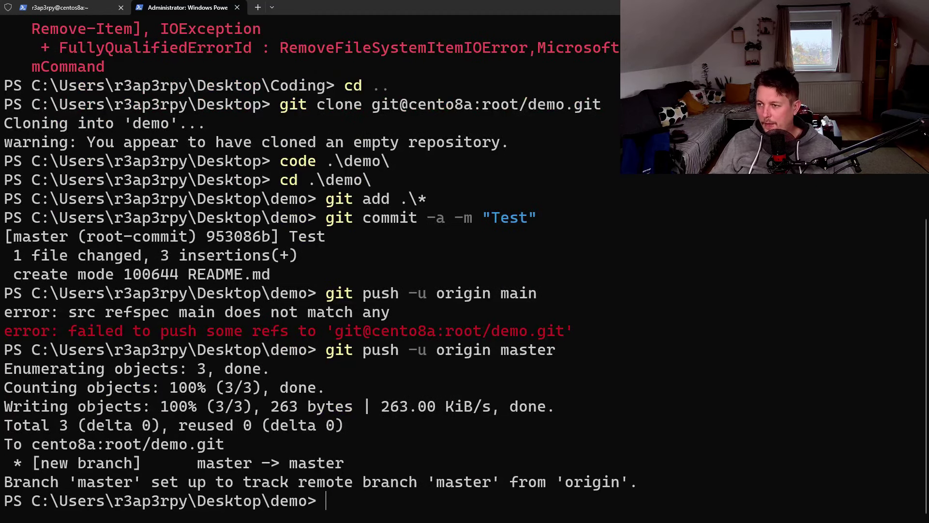
pyautogui.hotkey('alt', 'Tab')
pyautogui.press('F5')
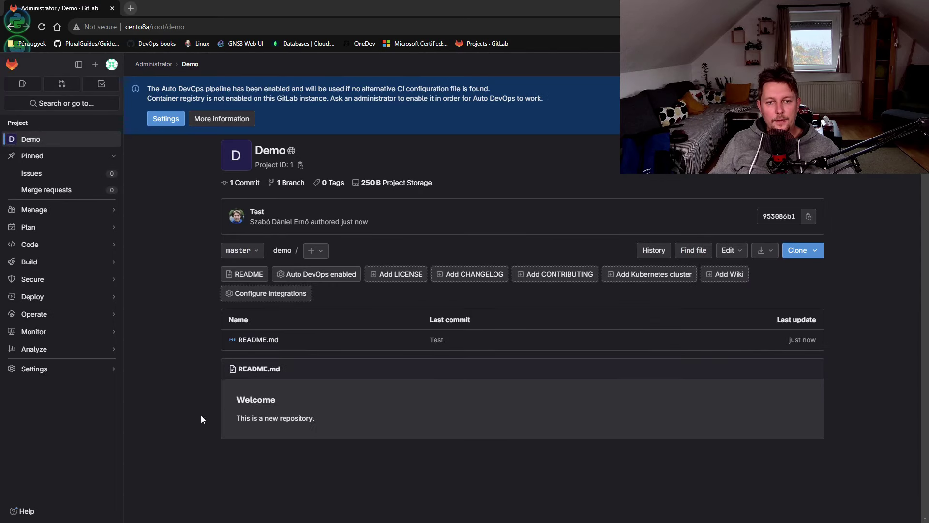
# Open the Demo project's Build > Pipelines page, which lists no pipelines, then return to VS Code.
pyautogui.click(301, 388)
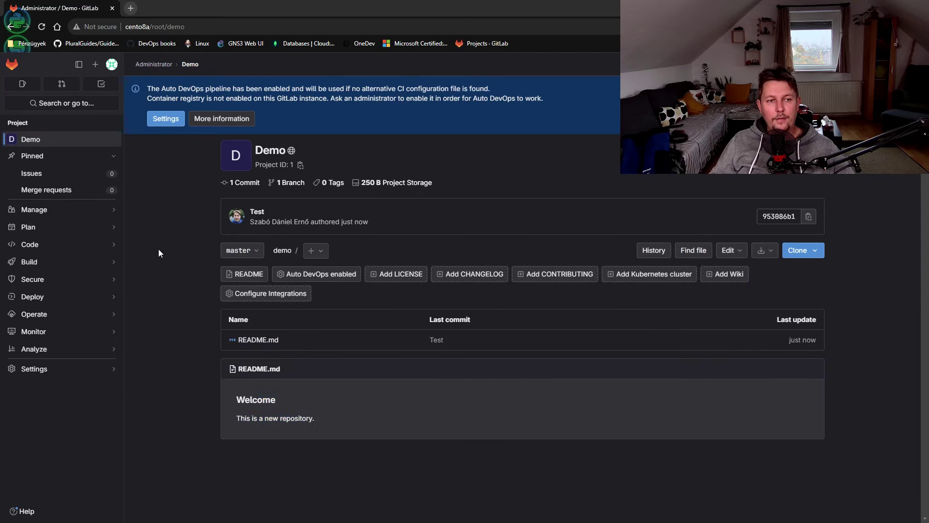
pyautogui.click(74, 246)
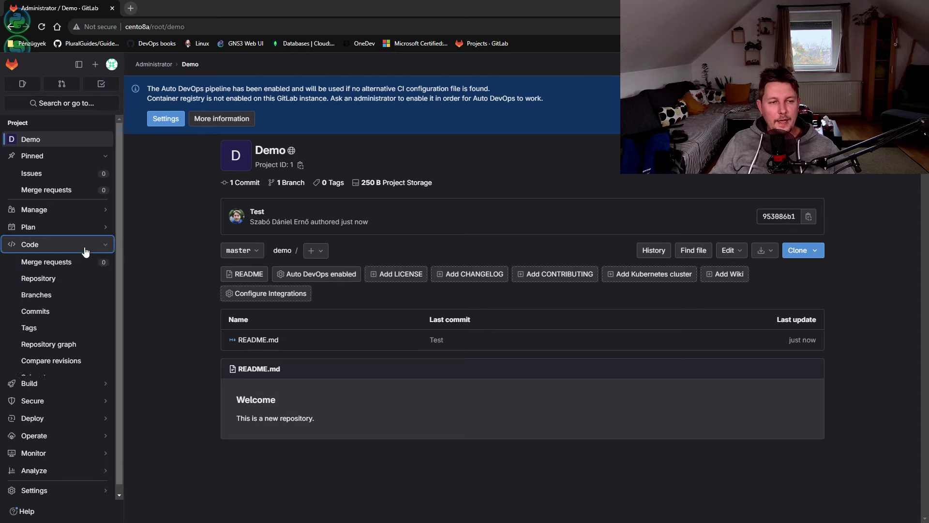
pyautogui.click(72, 244)
pyautogui.click(70, 267)
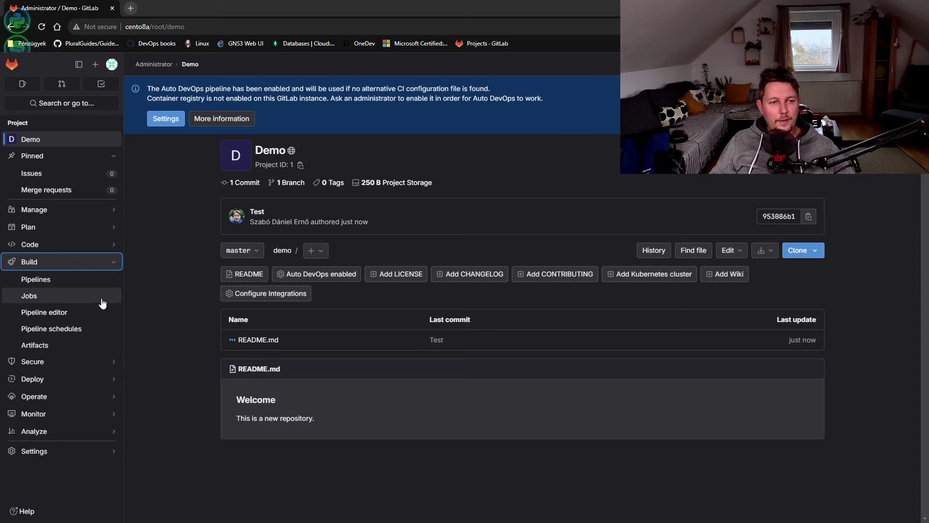
pyautogui.click(48, 281)
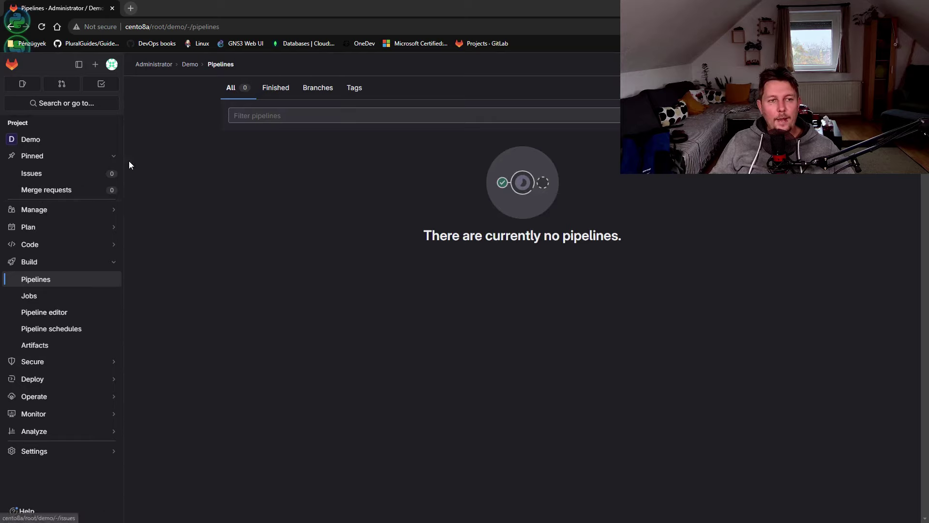
pyautogui.moveTo(96, 209)
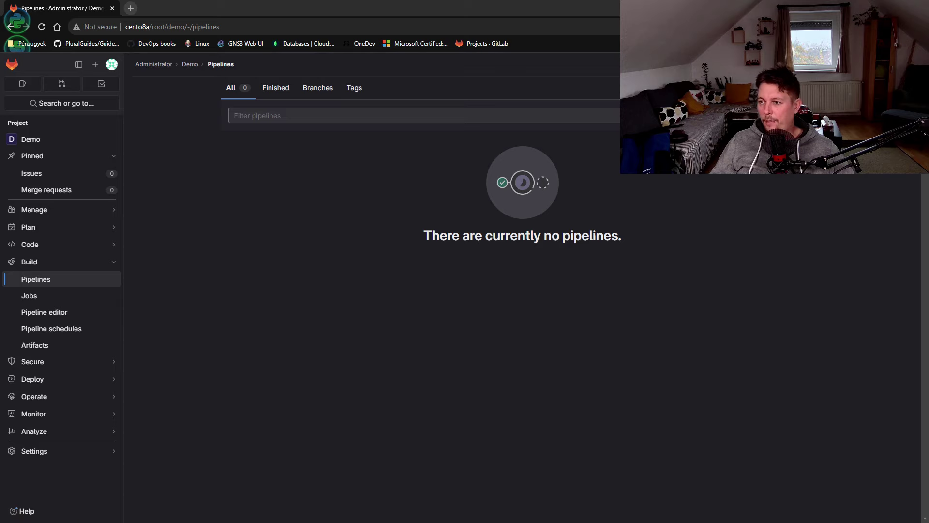
pyautogui.hotkey('alt', 'Tab')
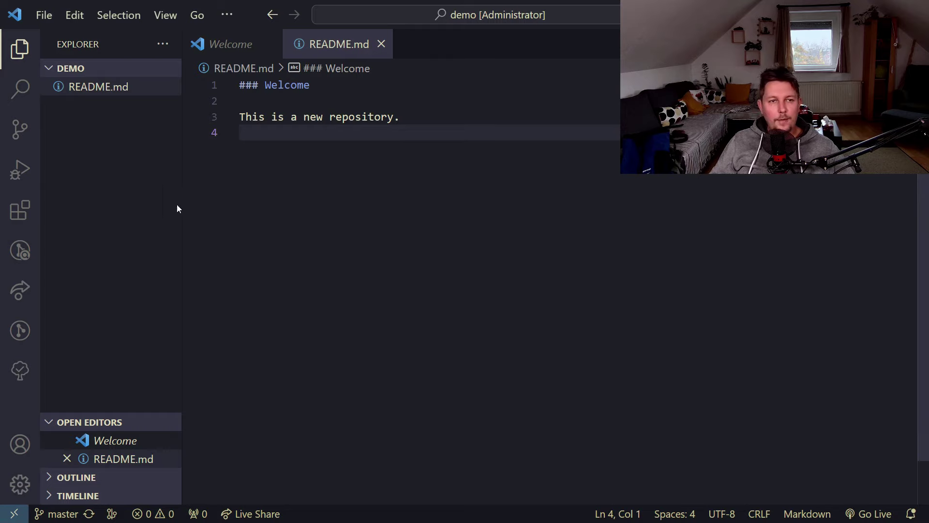
# Add a new file to the demo folder and name it .gitlab-ci.yml.
pyautogui.rightClick(91, 120)
pyautogui.click(151, 135)
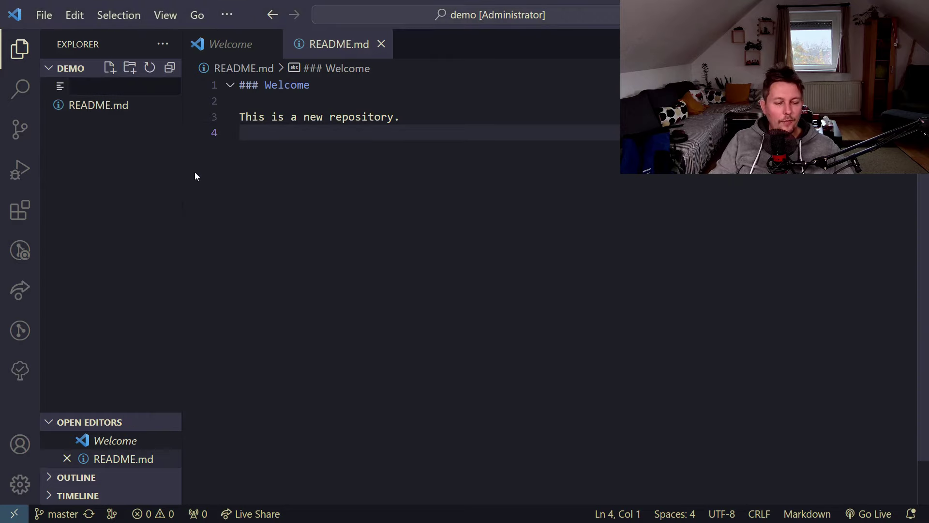
pyautogui.write('.gitlab-ci.yaml')
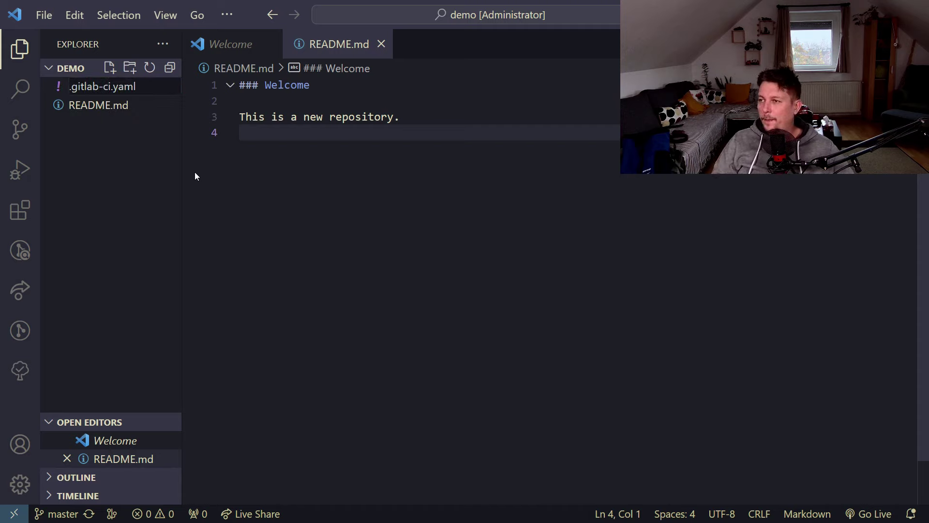
pyautogui.press('BackSpace')
pyautogui.press('BackSpace')
pyautogui.press('BackSpace')
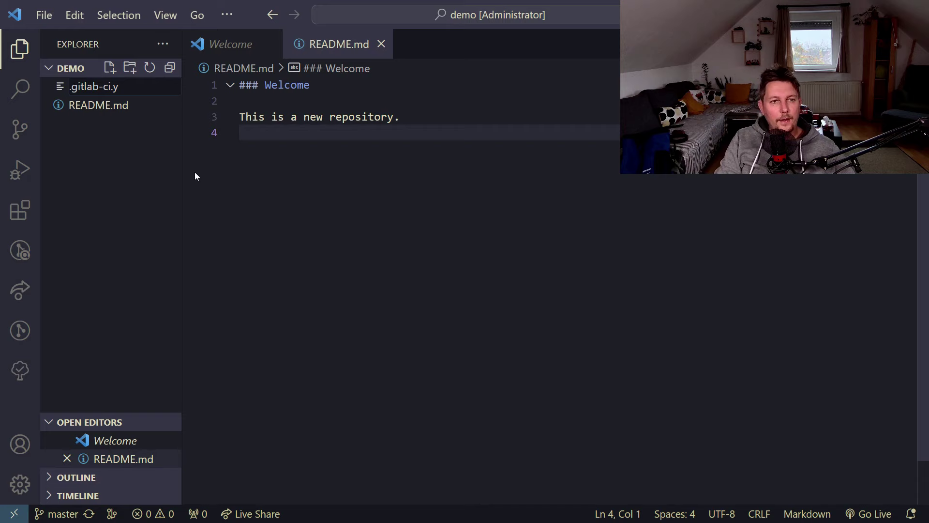
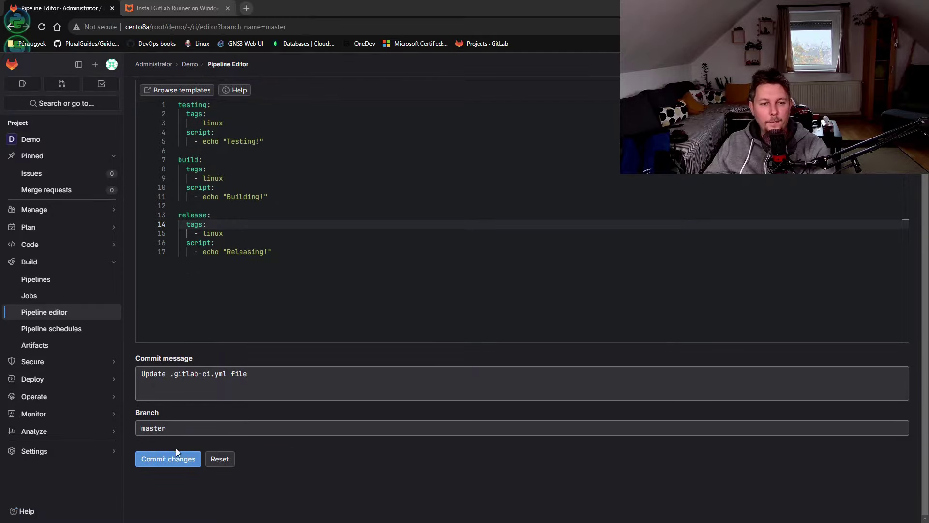
# Commit the linux-tagged pipeline changes to master and look at the latest pipeline's commit.
pyautogui.click(169, 458)
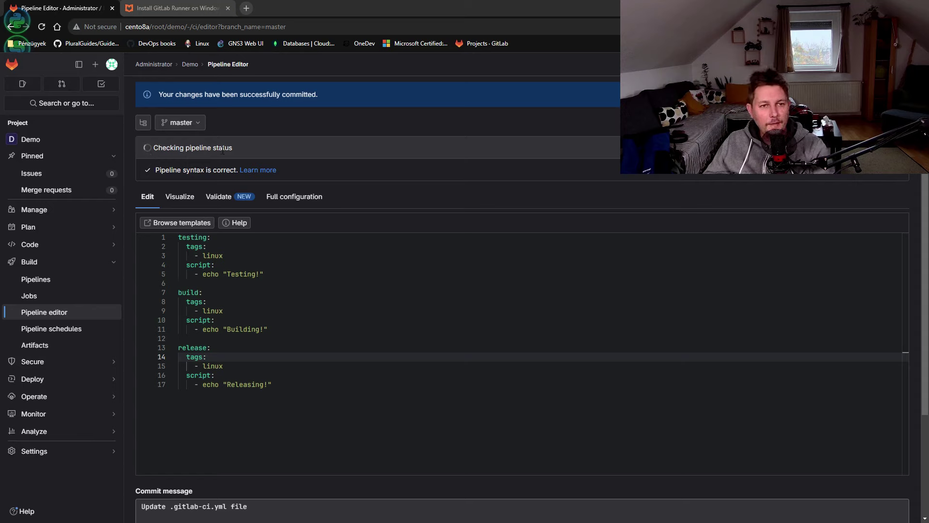
pyautogui.moveTo(59, 252)
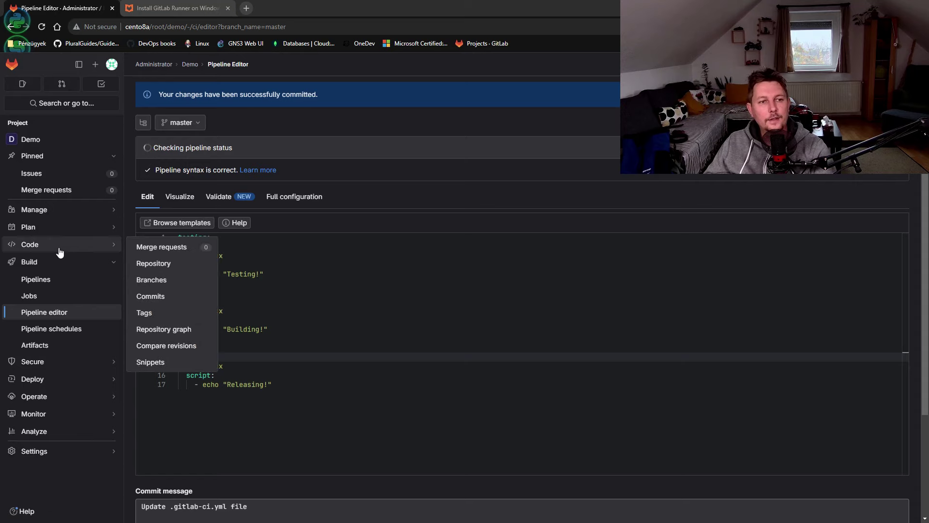
pyautogui.click(46, 281)
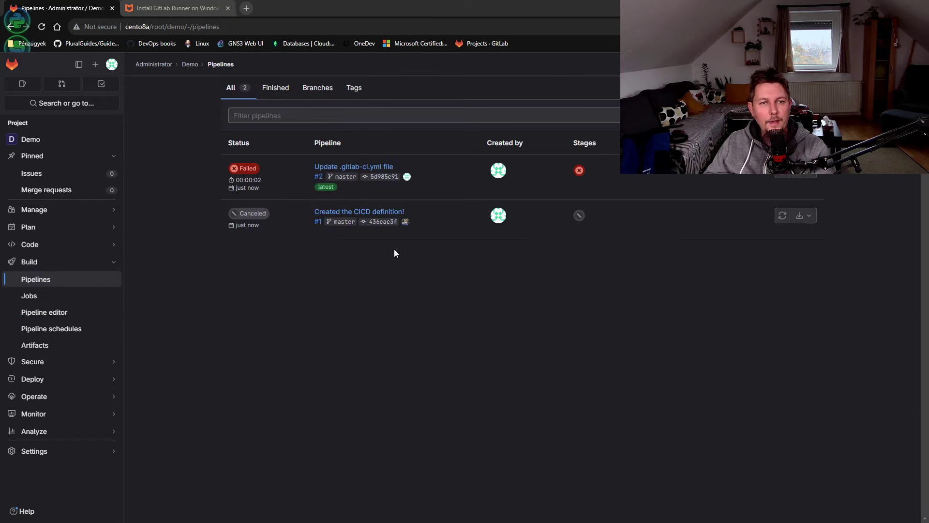
pyautogui.click(353, 167)
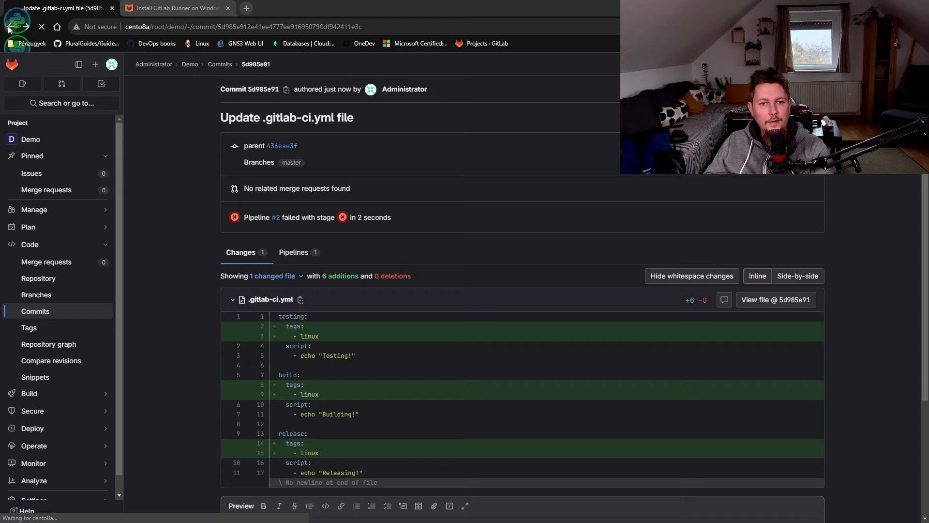
pyautogui.click(12, 26)
# Open failed pipeline #2's build job log and select the 'git: command not found' error lines.
pyautogui.click(242, 170)
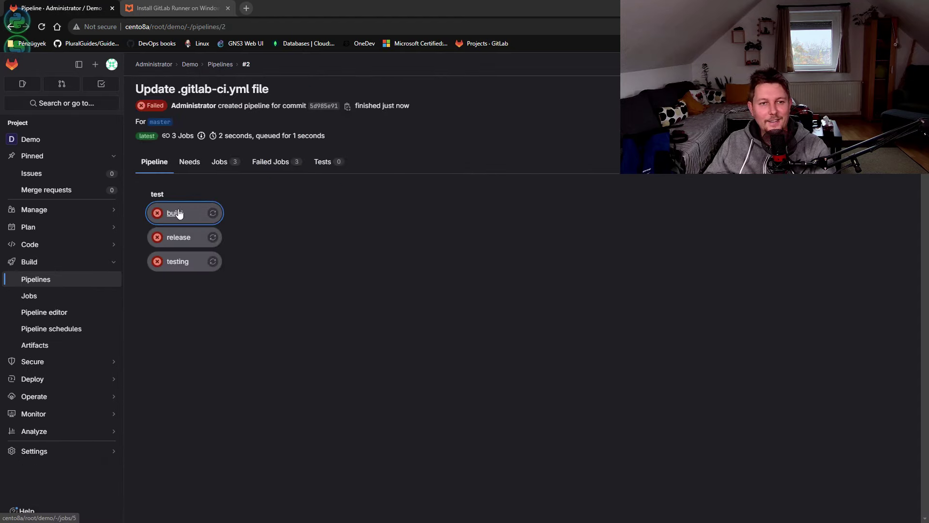
pyautogui.click(178, 213)
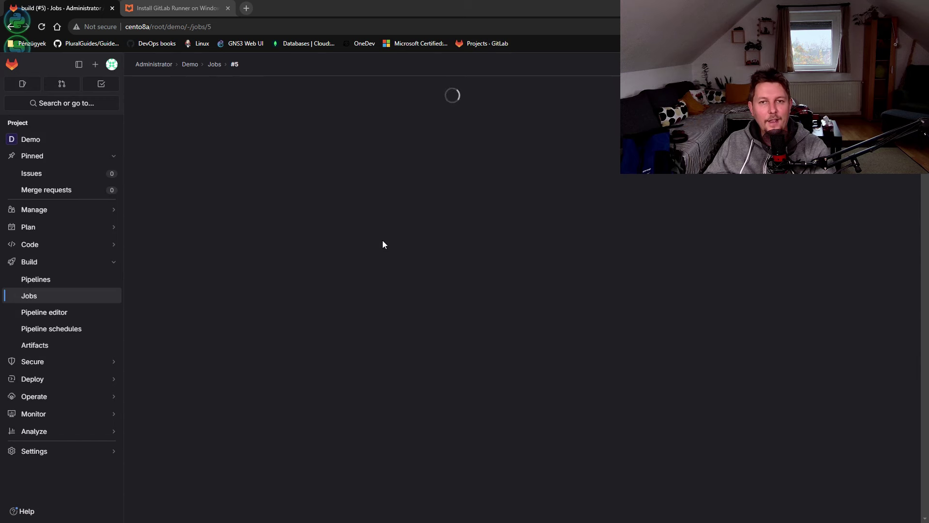
pyautogui.moveTo(198, 238); pyautogui.dragTo(360, 251)
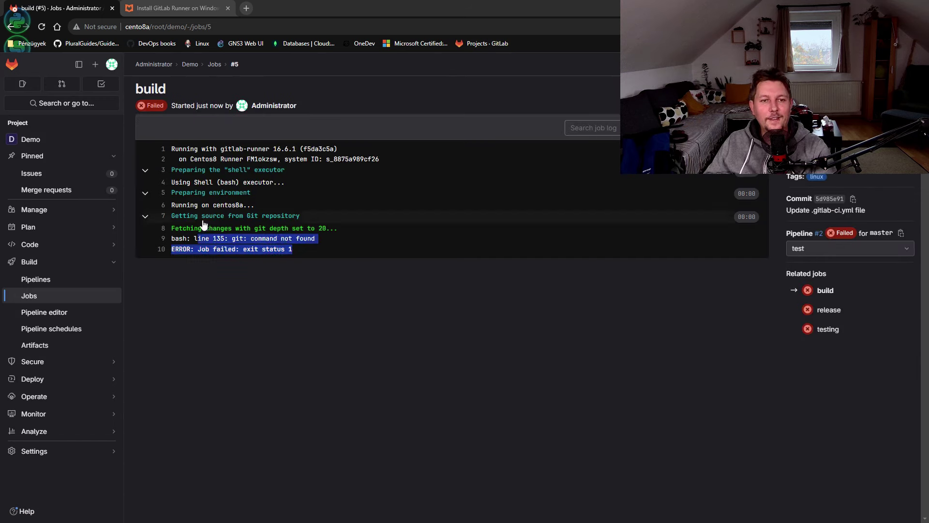
# Run 'yum install git' as root on the CentOS runner host and copy the command.
pyautogui.hotkey('alt', 'Tab')
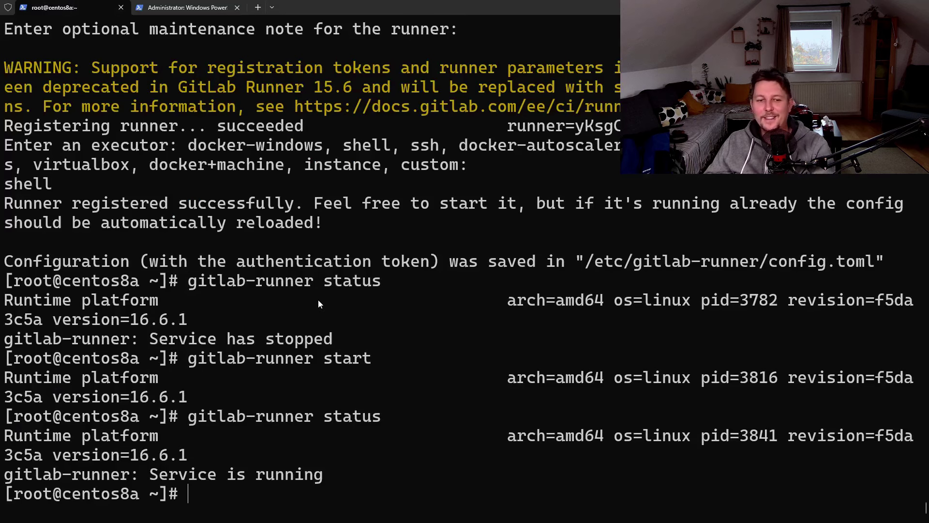
pyautogui.write('git')
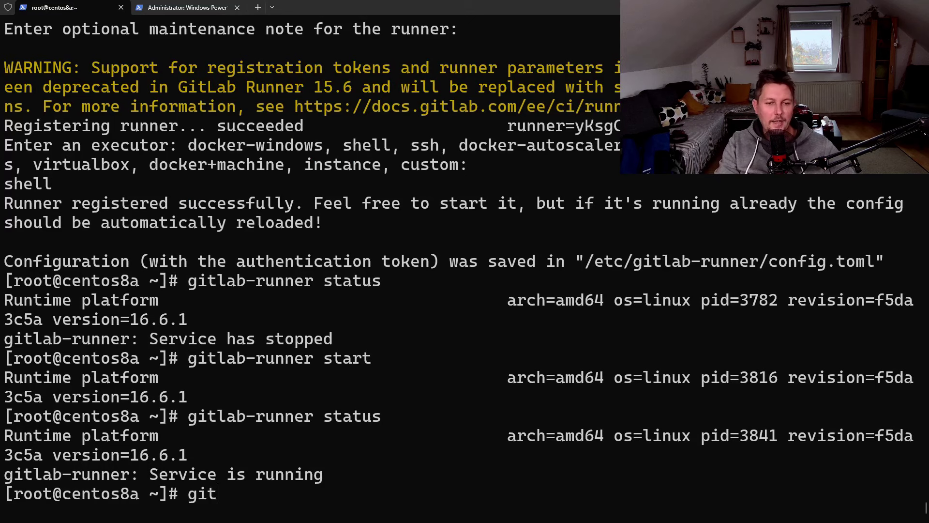
pyautogui.press('BackSpace')
pyautogui.press('BackSpace')
pyautogui.press('BackSpace')
pyautogui.write('yum ')
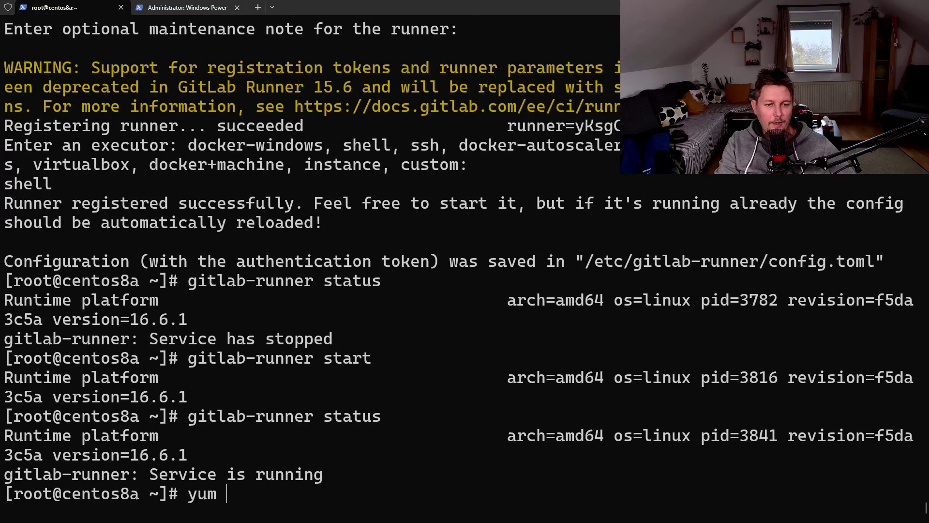
pyautogui.write('install git')
pyautogui.press('Return')
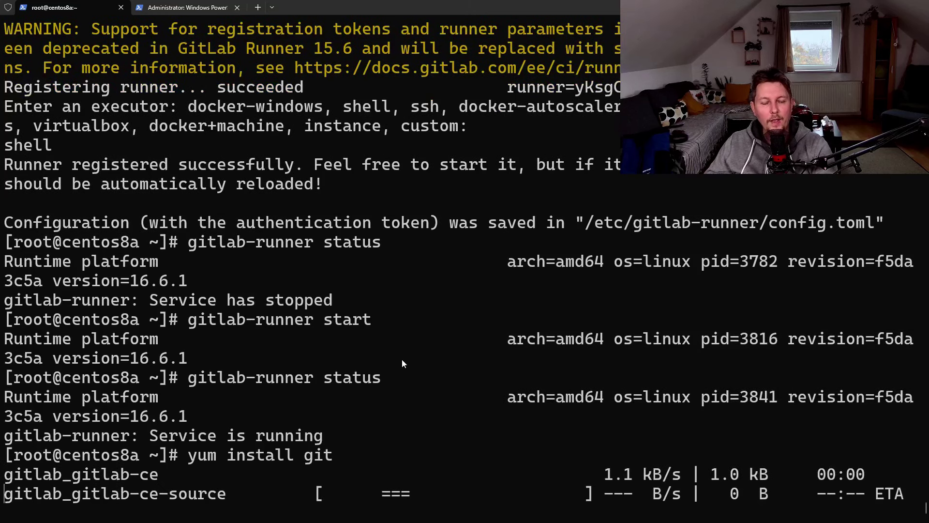
pyautogui.moveTo(243, 425); pyautogui.dragTo(364, 434)
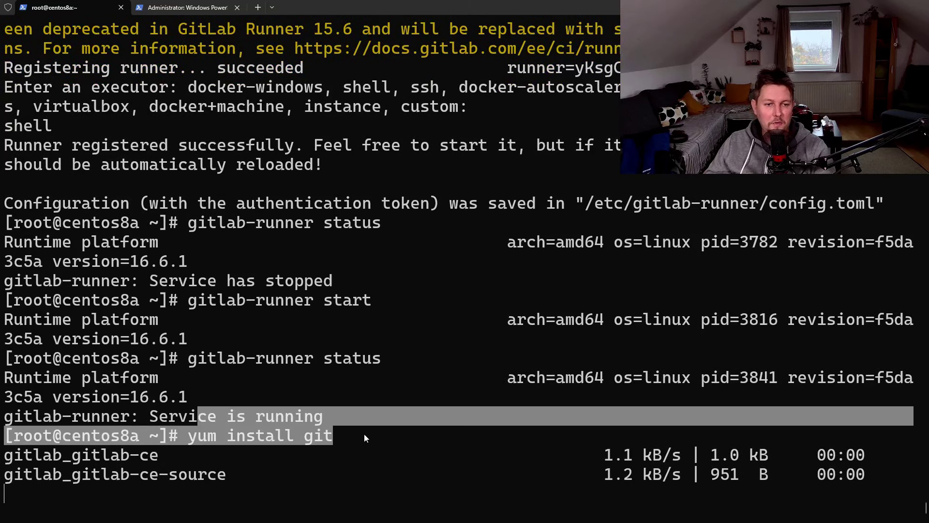
pyautogui.hotkey('ctrl', 'c')
pyautogui.hotkey('alt', 'Tab')
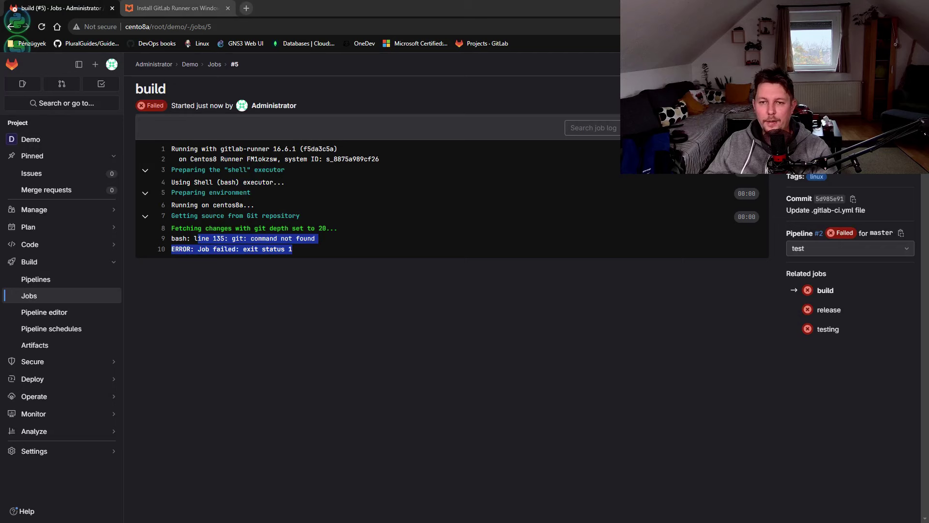
# Download the 64-bit Windows GitLab Runner binary from the 'Install GitLab Runner on Windows' guide.
pyautogui.click(174, 8)
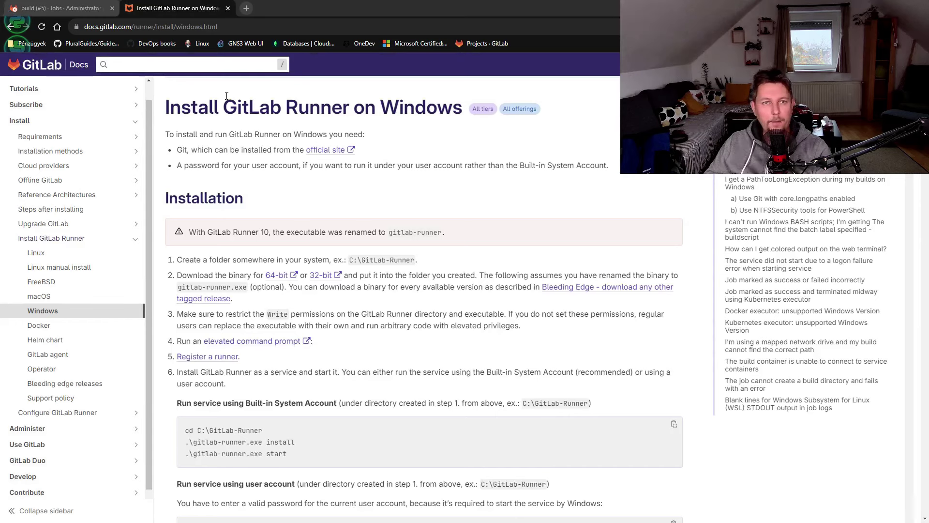
pyautogui.click(279, 278)
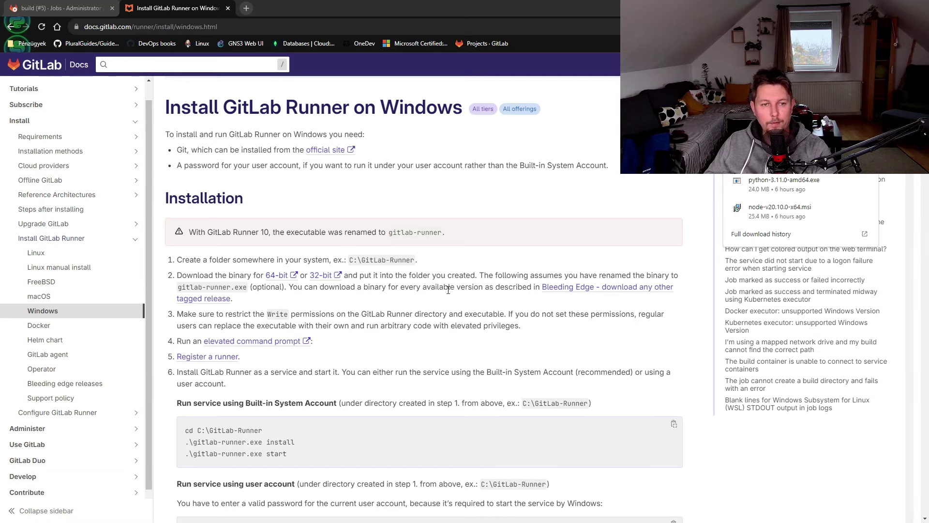
pyautogui.scroll(-2, 235, 332)
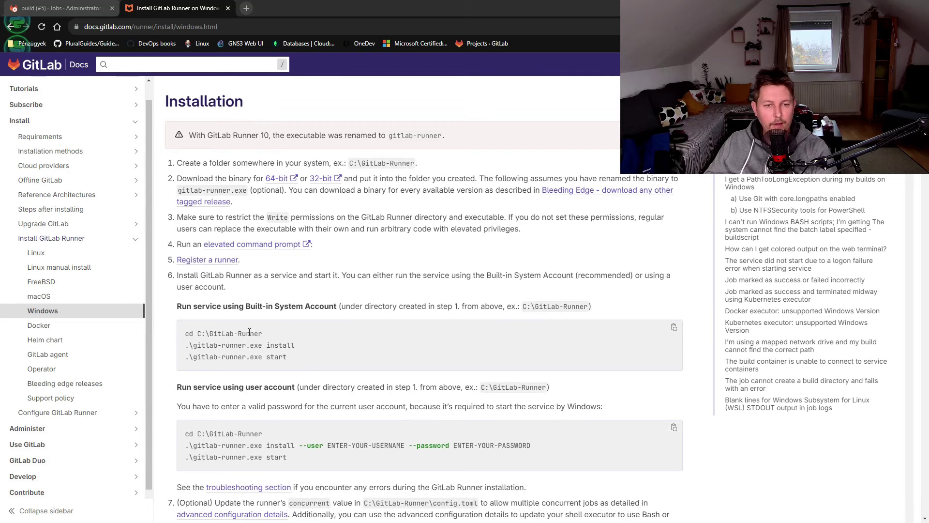
pyautogui.scroll(-8, 289, 390)
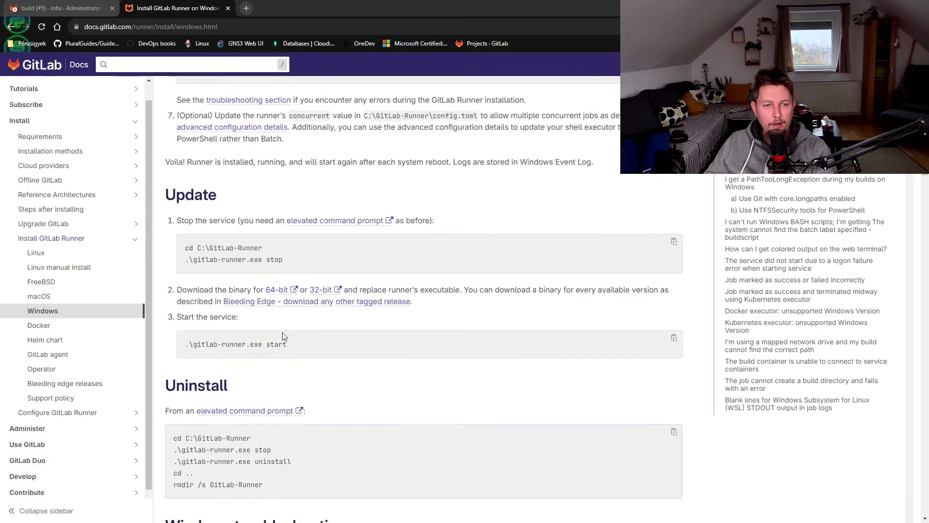
pyautogui.scroll(-3, 282, 331)
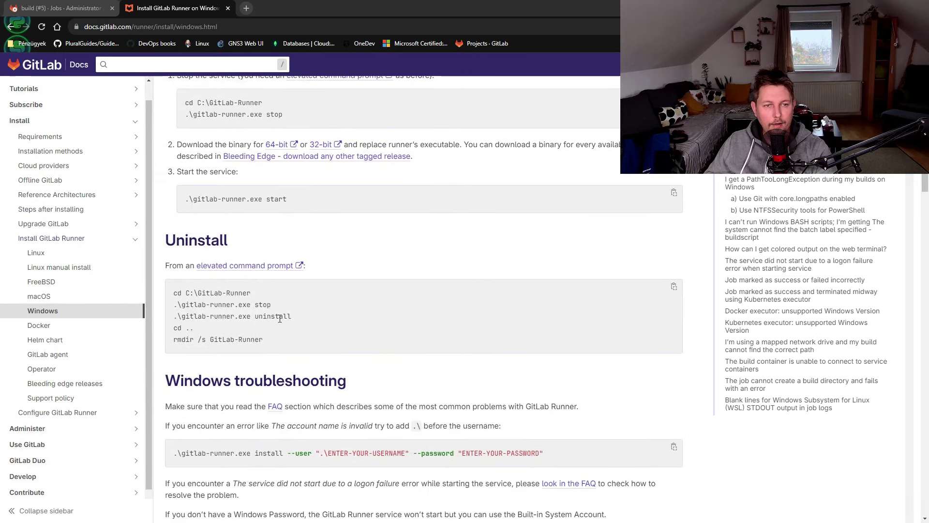
pyautogui.scroll(-6, 280, 319)
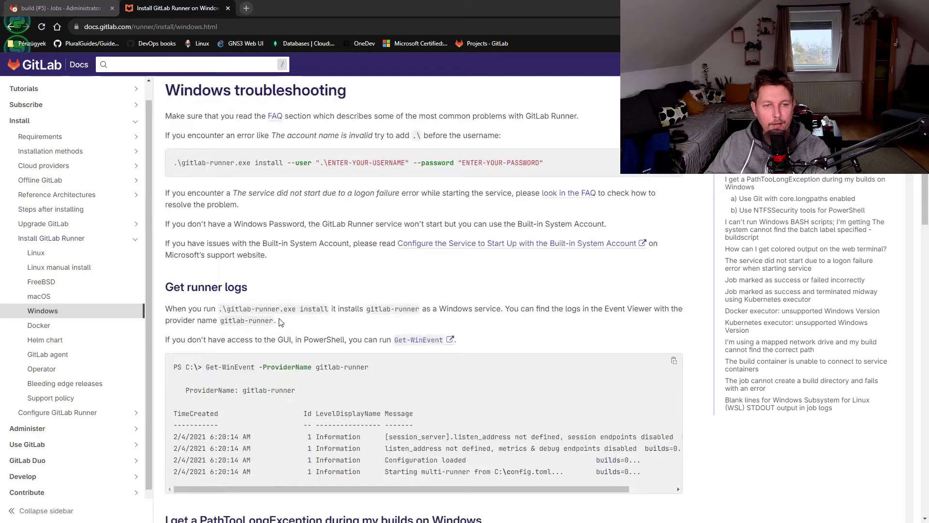
pyautogui.scroll(20, 280, 322)
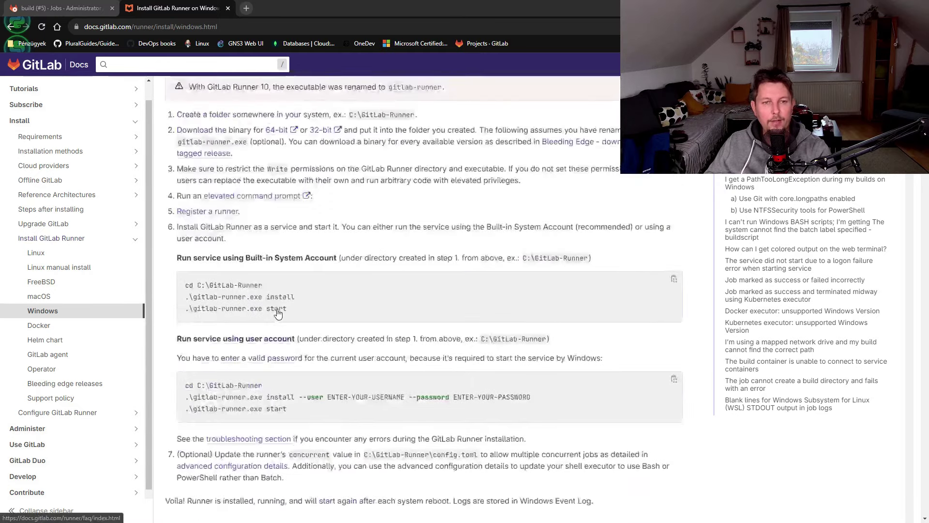
pyautogui.click(39, 8)
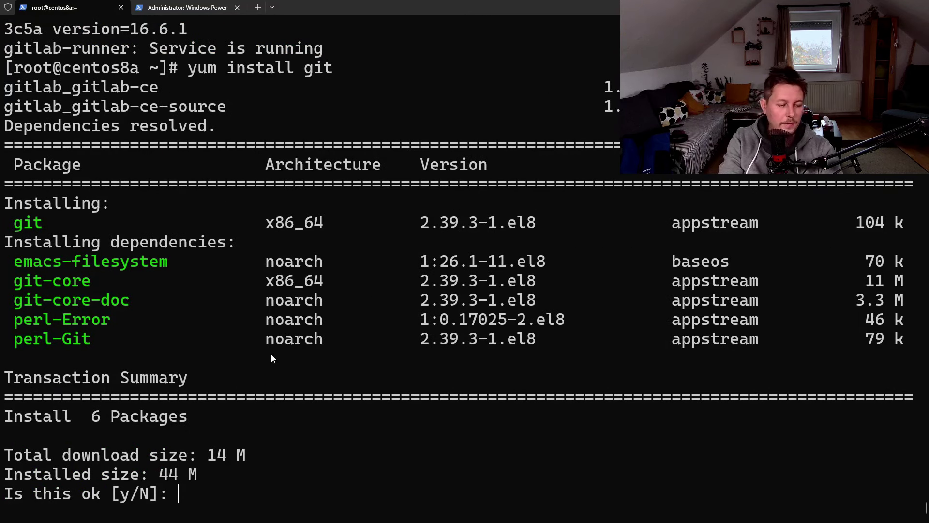
# Confirm installing the six git packages, then unlock and sign in to the Windows Server VM.
pyautogui.write('y')
pyautogui.press('Return')
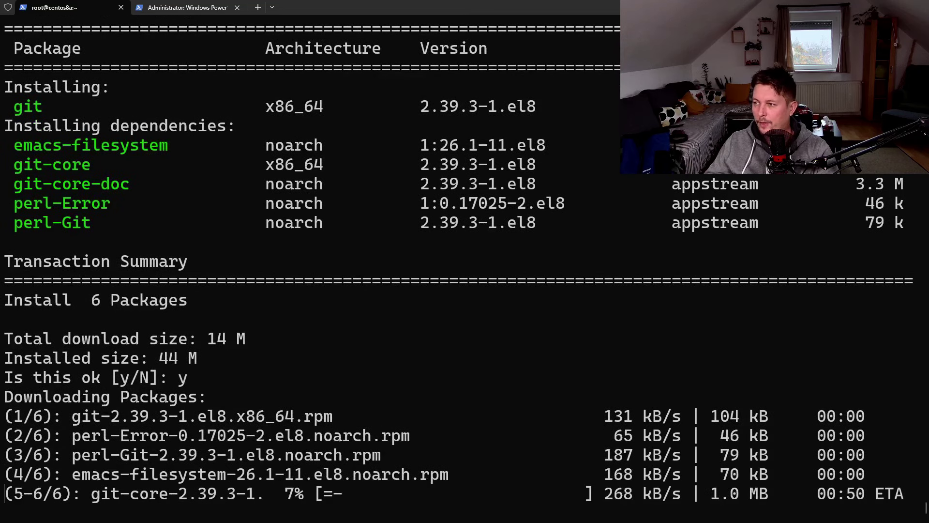
pyautogui.hotkey('alt', 'Tab')
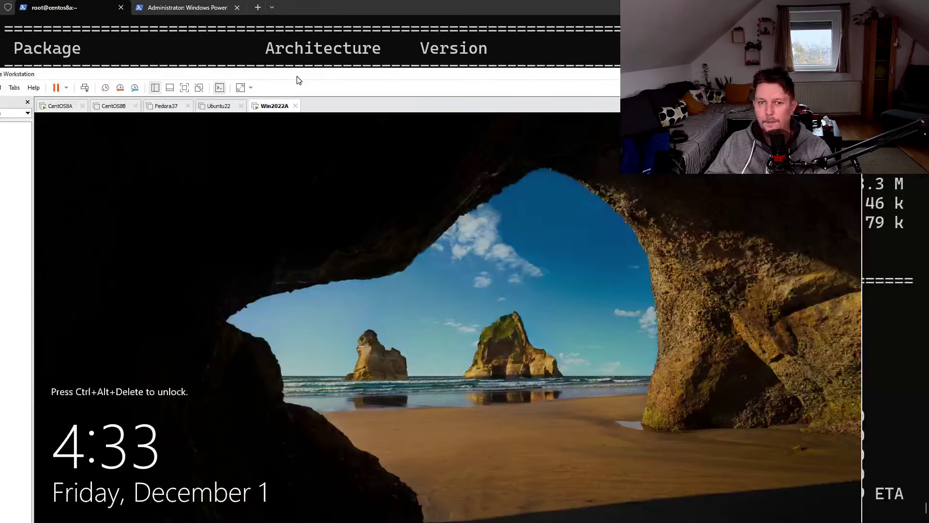
pyautogui.moveTo(346, 69); pyautogui.dragTo(452, 72)
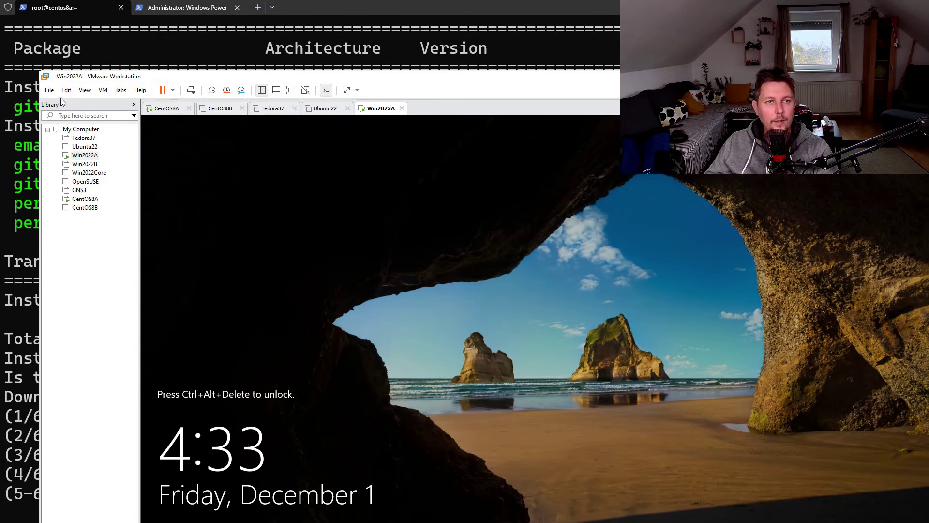
pyautogui.click(103, 90)
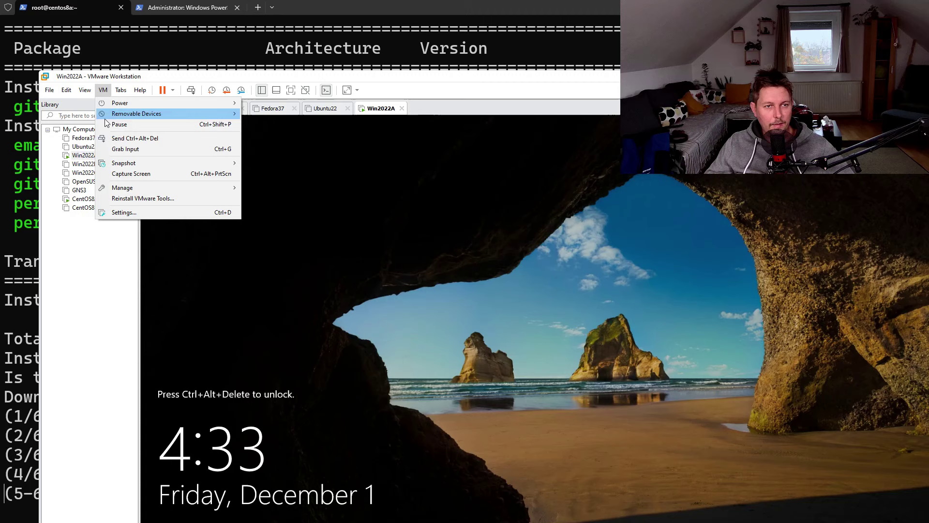
pyautogui.click(135, 138)
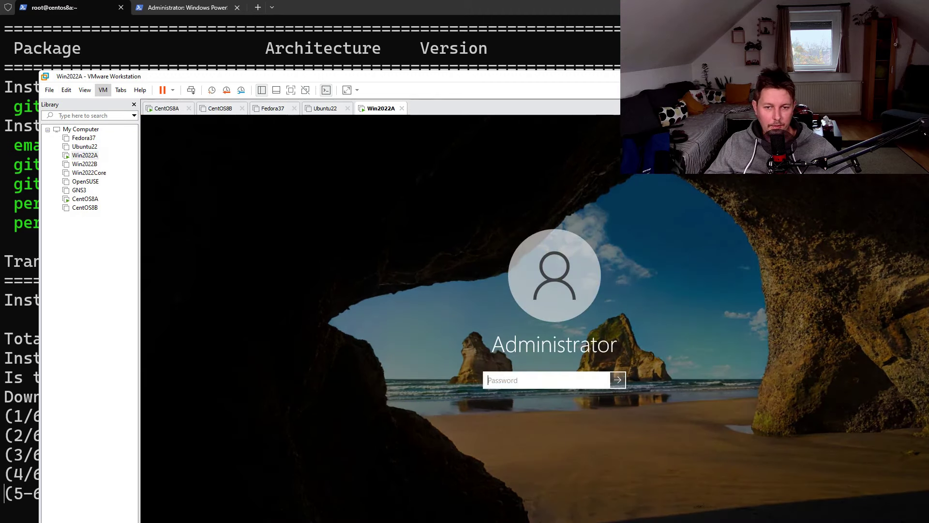
pyautogui.write('•••••••••')
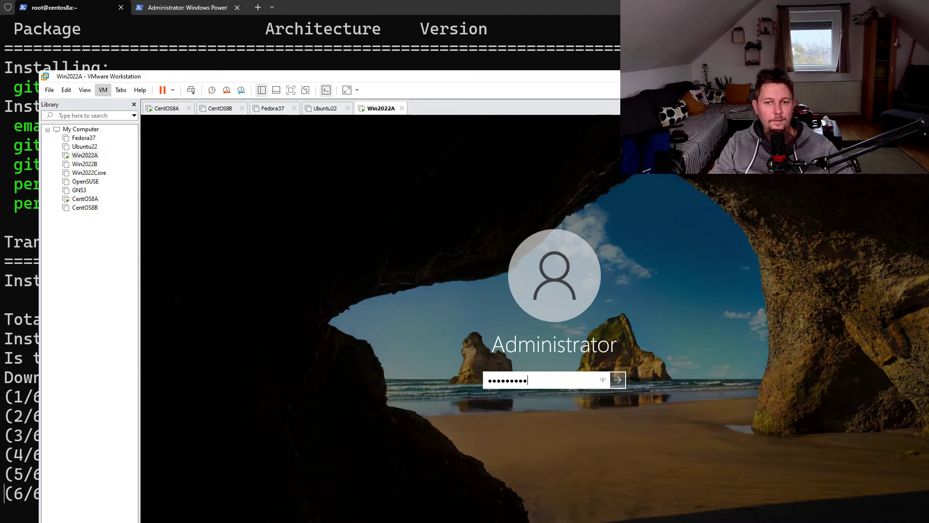
pyautogui.press('Return')
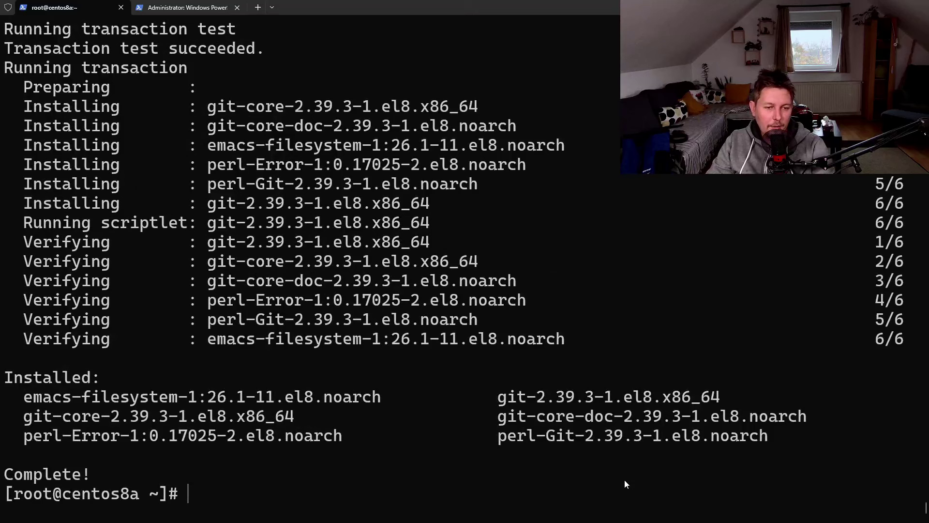
# Restart GitLab Runner on the CentOS server with 'gitlab-runner restart'.
pyautogui.write('gitlab-runner status')
pyautogui.press('Up')
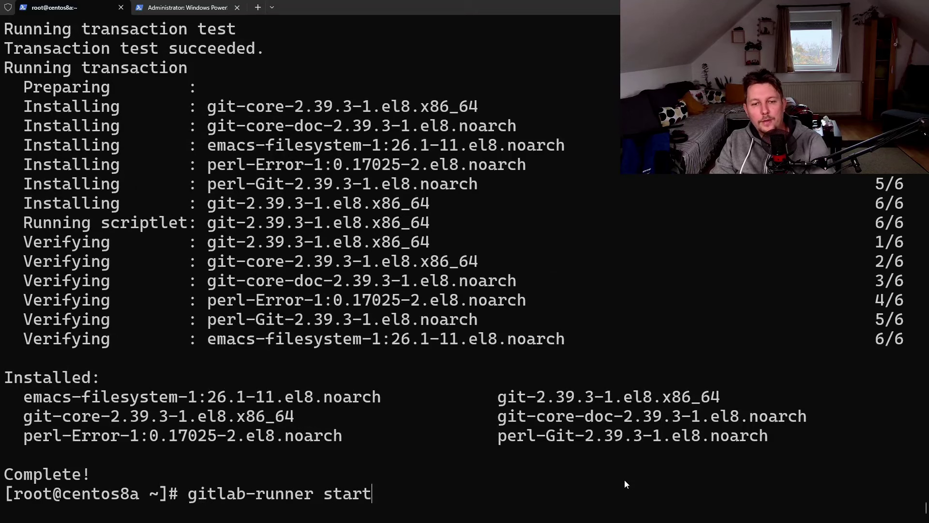
pyautogui.press('Left')
pyautogui.write('re')
pyautogui.press('Return')
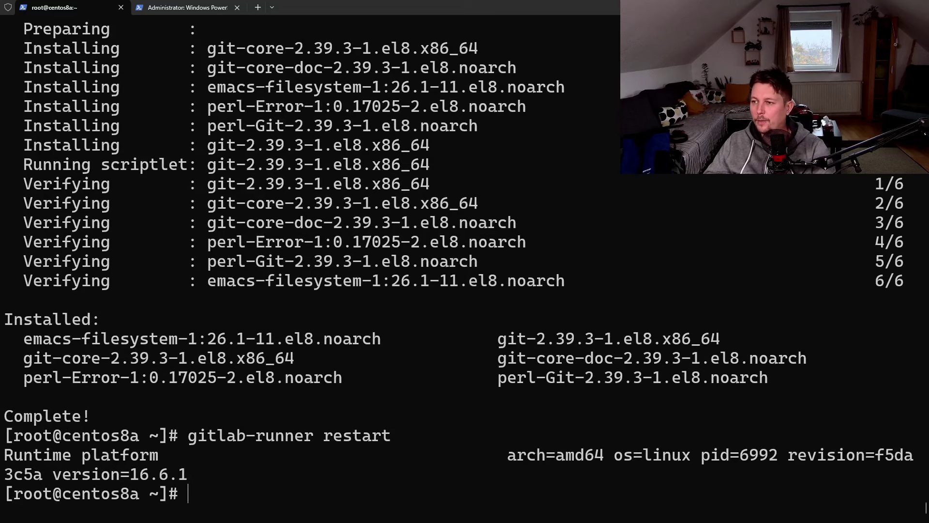
pyautogui.hotkey('alt', 'Tab')
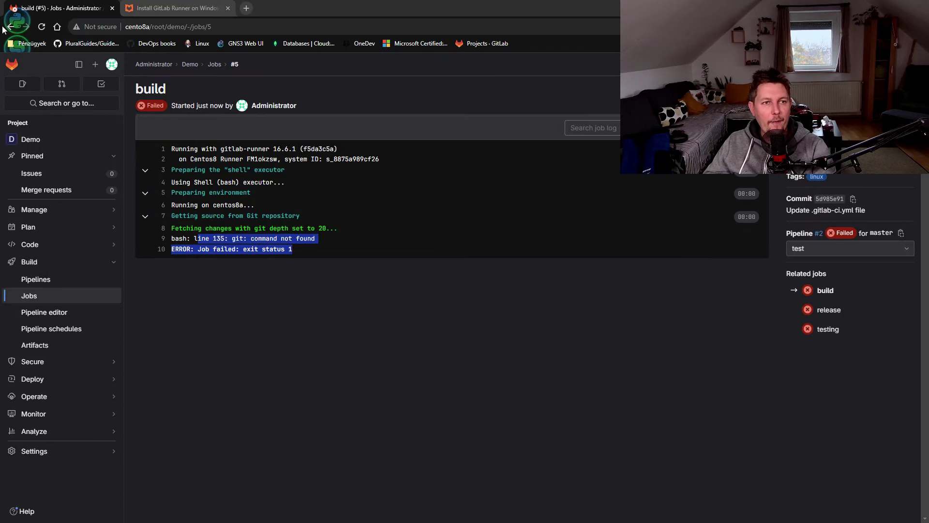
# Retry the failed jobs of pipeline #2.
pyautogui.click(11, 26)
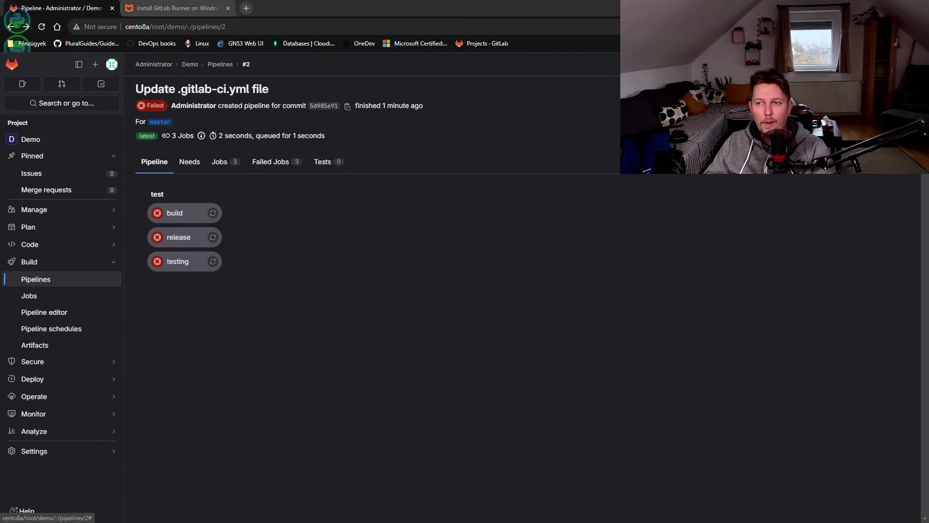
pyautogui.press('super+Down')
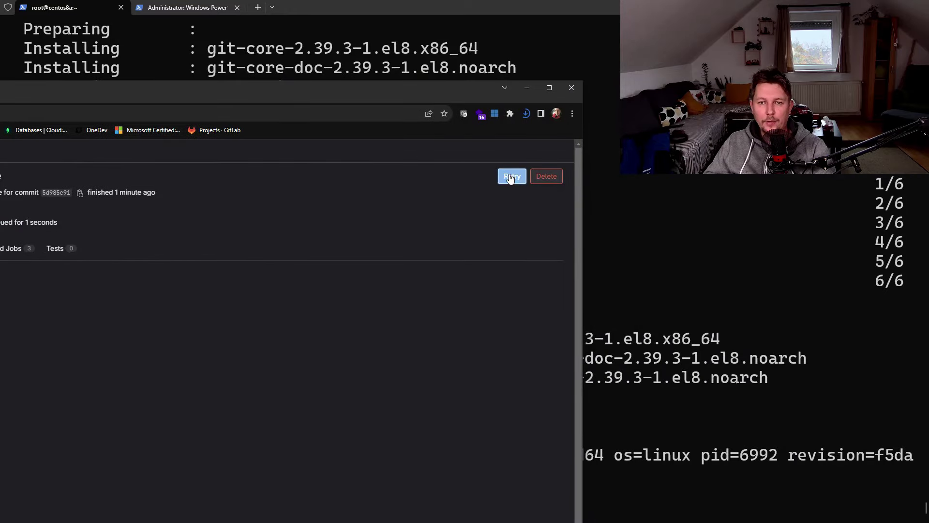
pyautogui.click(512, 176)
pyautogui.doubleClick(286, 92)
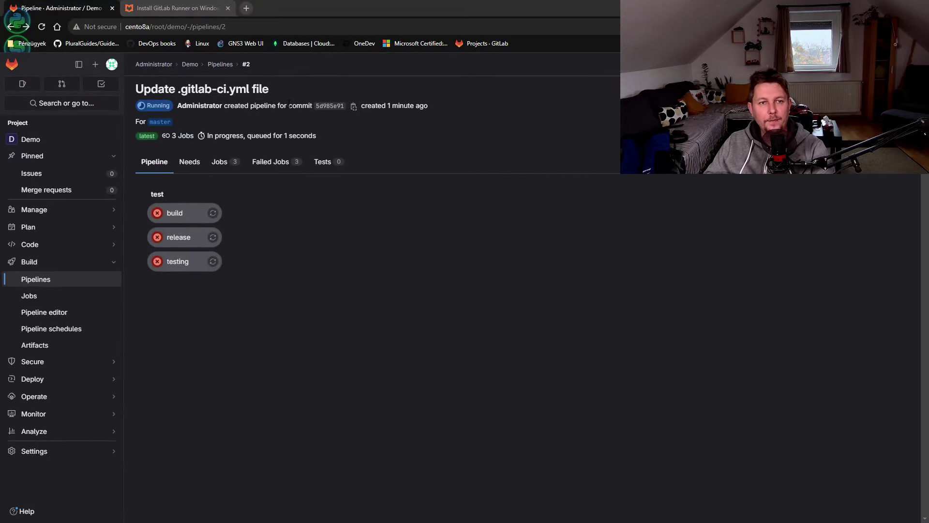
# Reload the pipelines list until pipeline #2 shows Passed, and open its details.
pyautogui.click(54, 284)
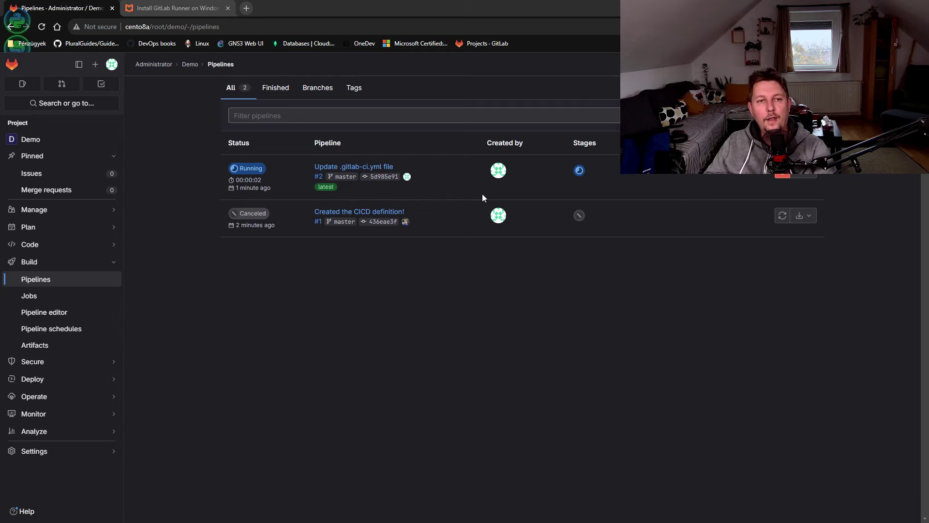
pyautogui.click(103, 278)
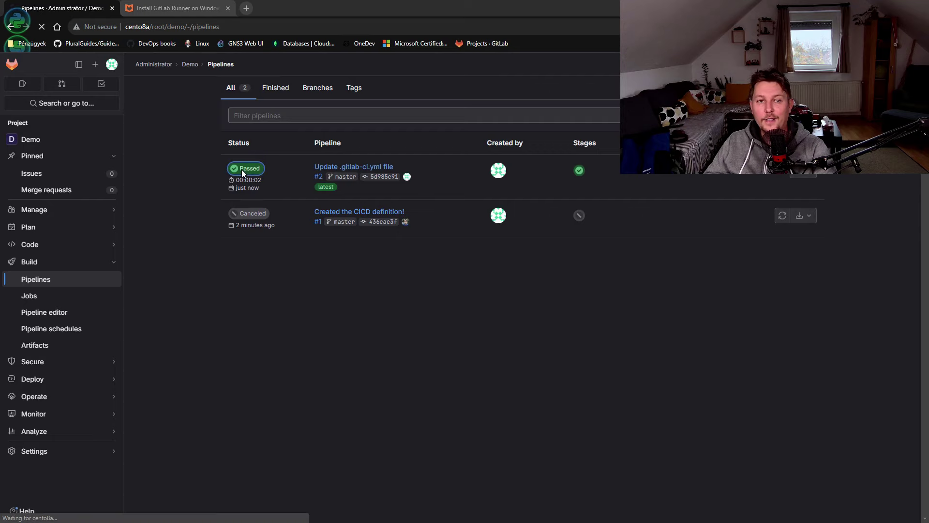
pyautogui.click(242, 170)
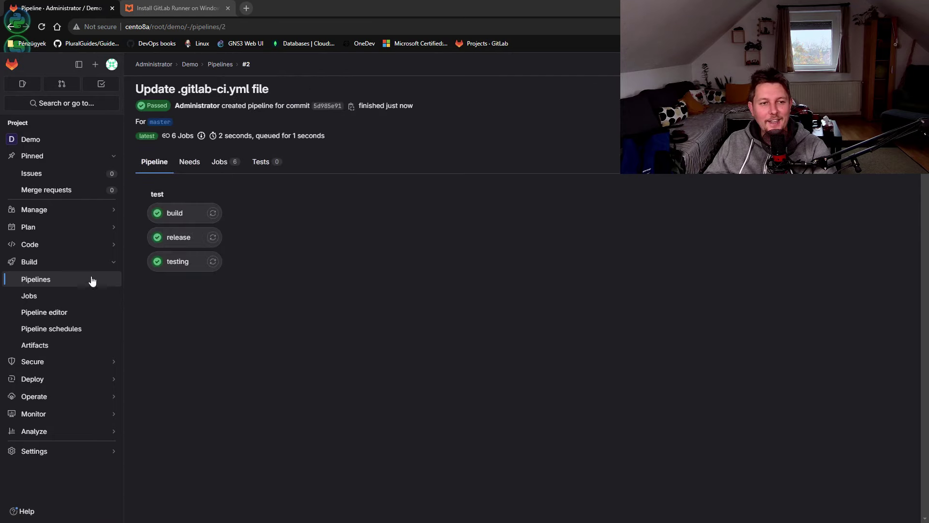
# Open .gitlab-ci.yml from the Demo repository and highlight the testing job's linux tag lines.
pyautogui.click(46, 243)
pyautogui.click(49, 277)
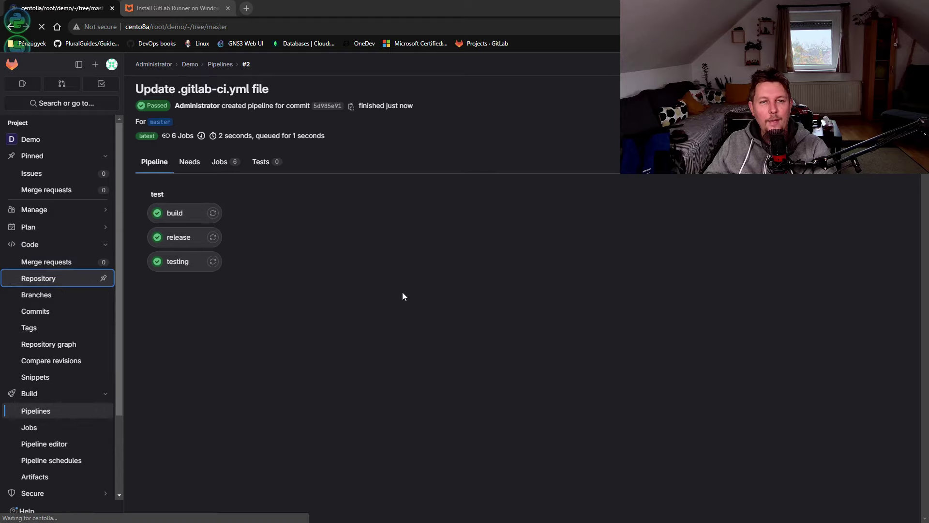
pyautogui.click(252, 183)
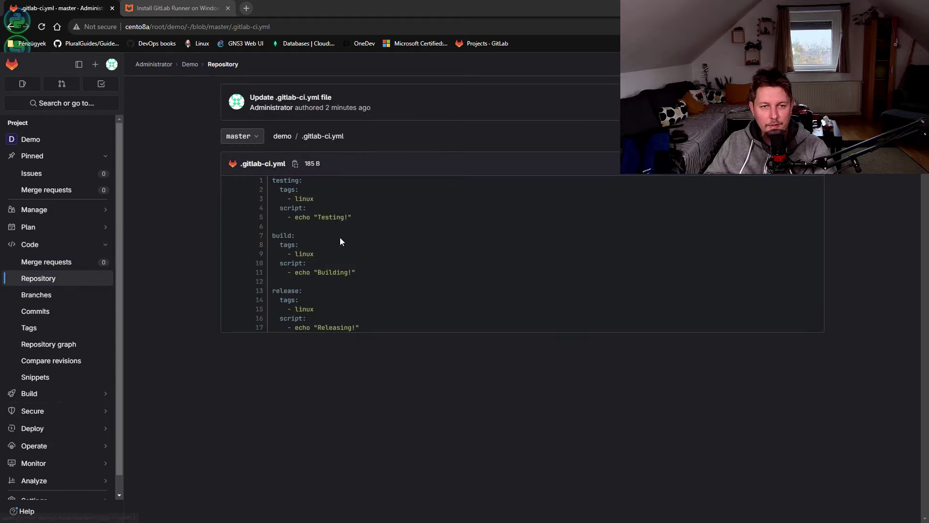
pyautogui.moveTo(314, 199); pyautogui.dragTo(251, 190)
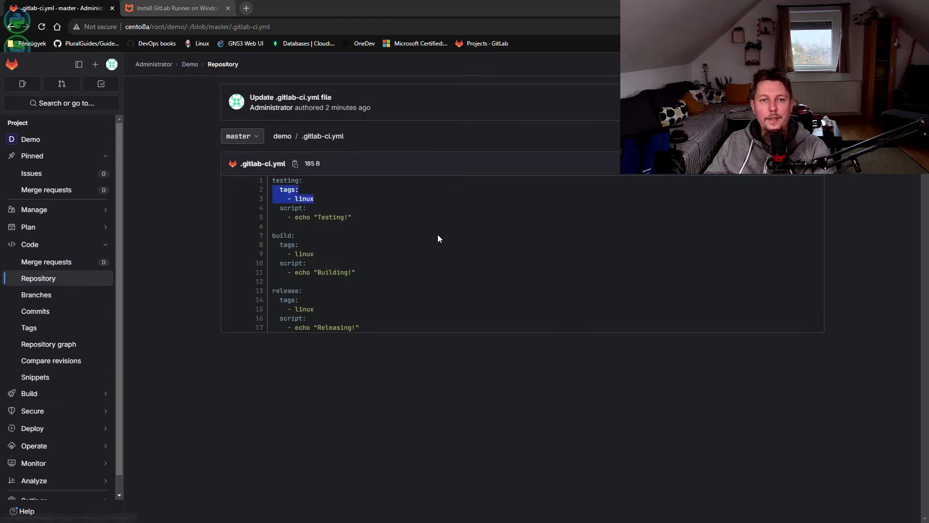
pyautogui.click(68, 104)
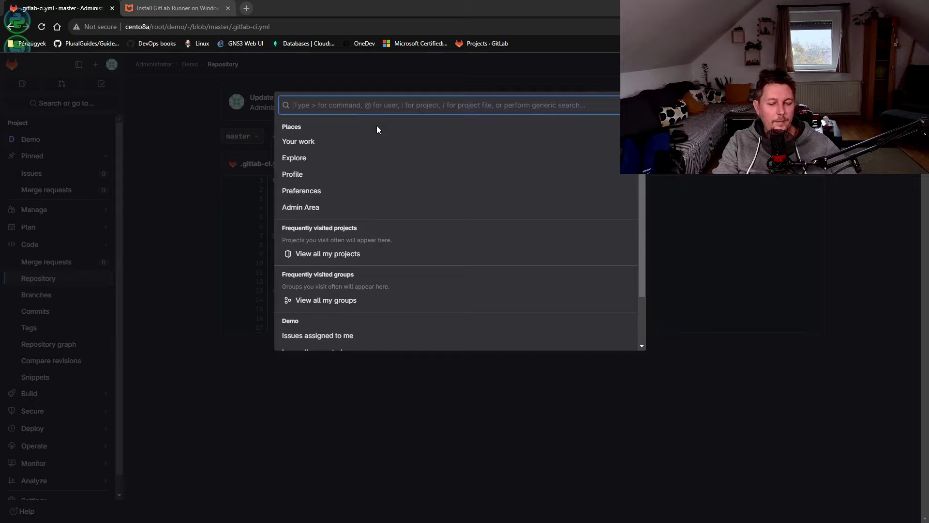
# Search 'admin area' to reach the Admin Area, then open its CI/CD Runners list.
pyautogui.write('admin are')
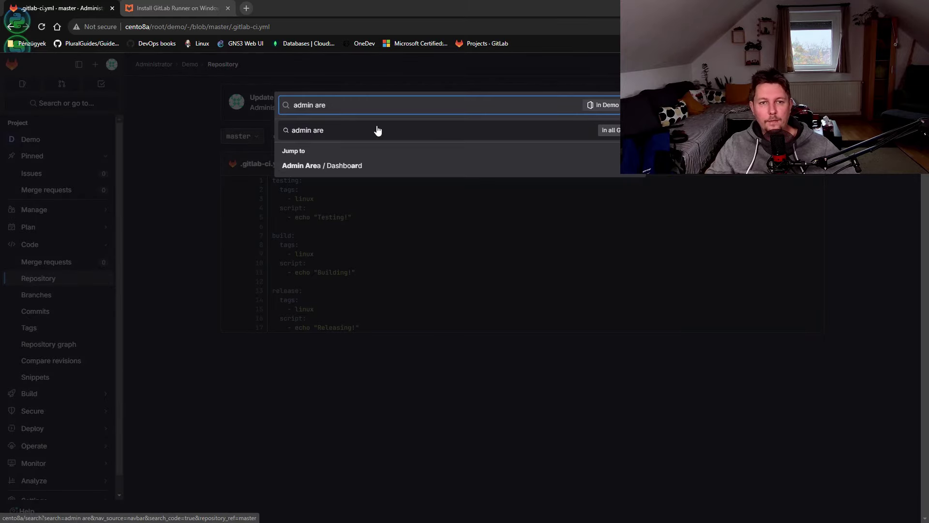
pyautogui.click(347, 166)
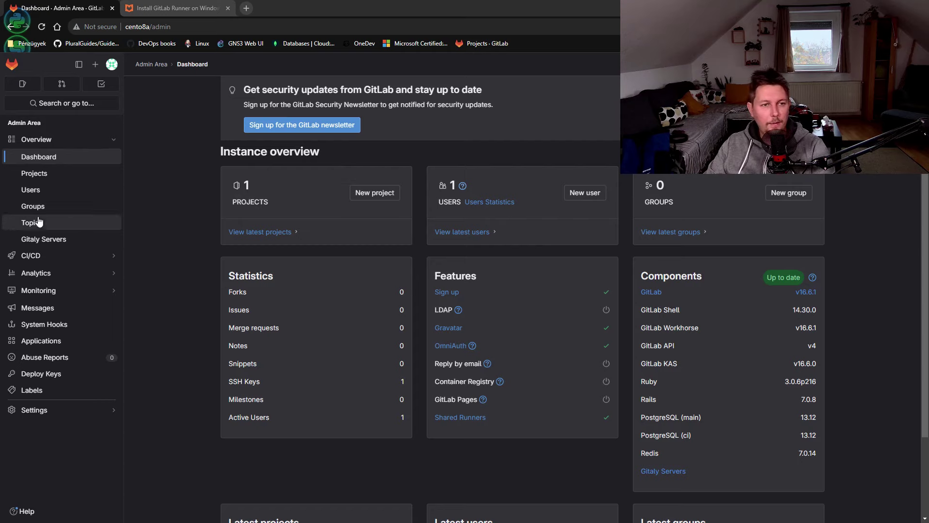
pyautogui.click(53, 255)
pyautogui.click(55, 273)
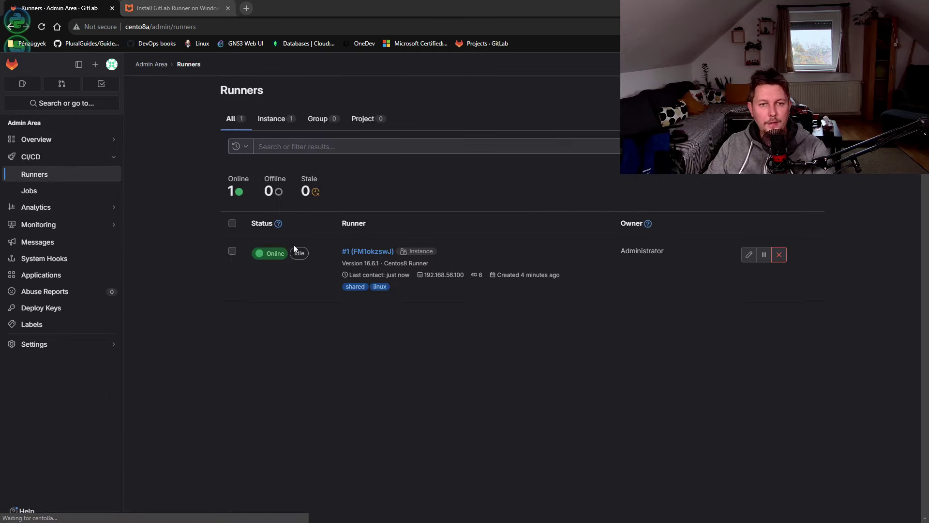
# Edit runner #1 (Centos8 Runner), enable 'Run untagged jobs' and save the changes.
pyautogui.click(352, 252)
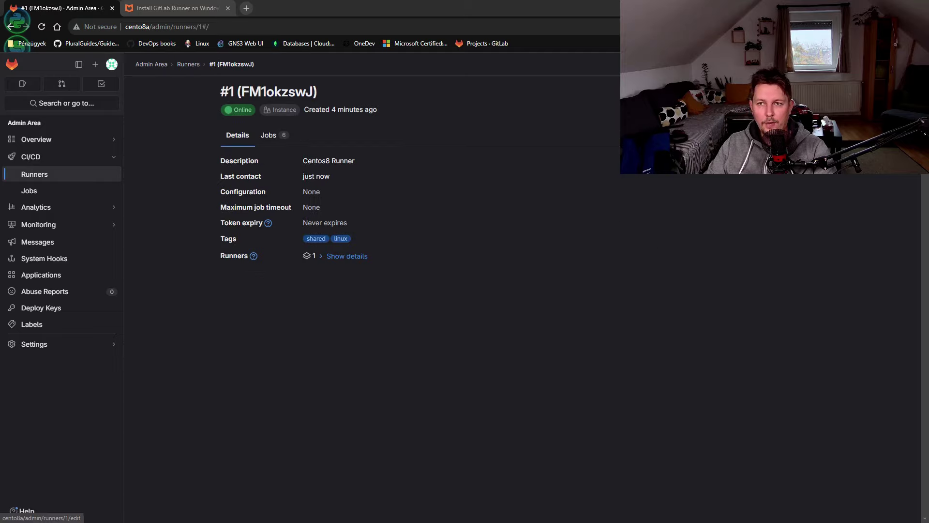
pyautogui.moveTo(588, 8); pyautogui.dragTo(391, 51)
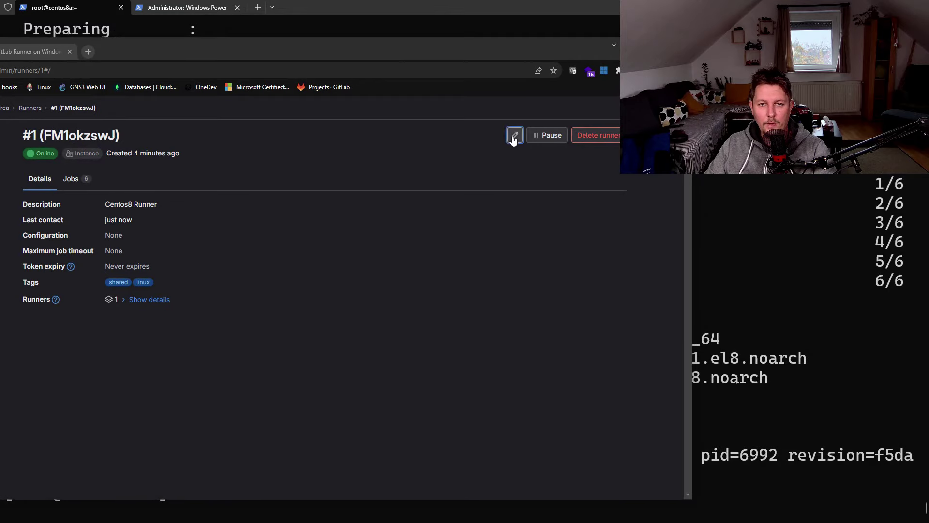
pyautogui.click(513, 136)
pyautogui.doubleClick(410, 50)
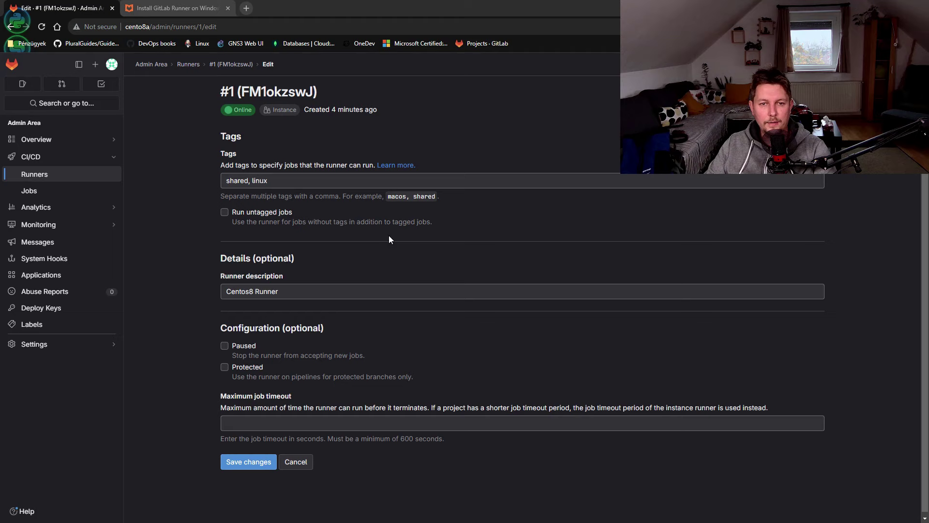
pyautogui.moveTo(390, 225); pyautogui.dragTo(207, 220)
pyautogui.click(185, 131)
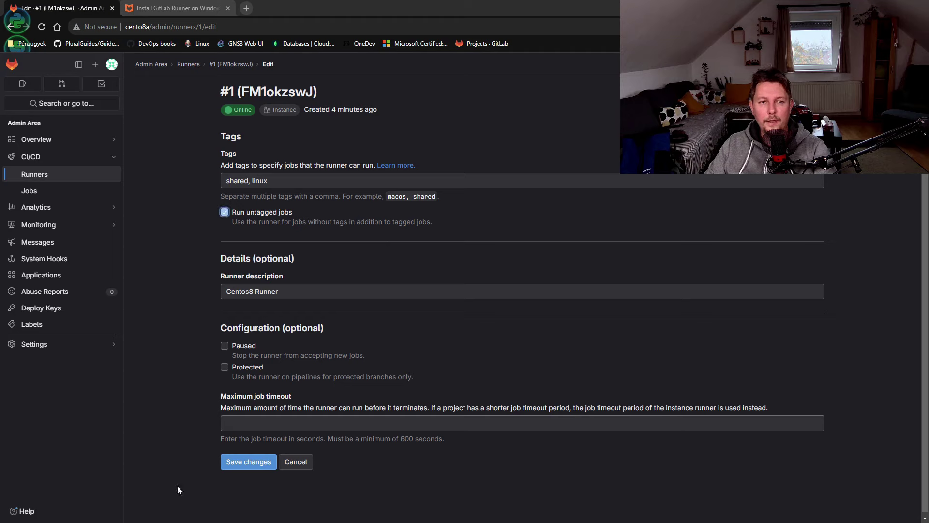
pyautogui.click(249, 461)
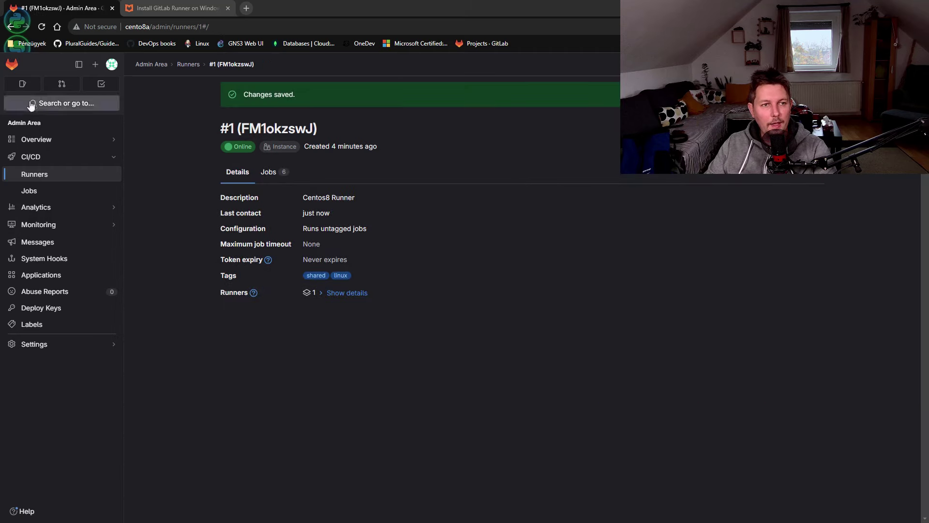
# Open .gitlab-ci.yml in the pipeline editor.
pyautogui.click(12, 64)
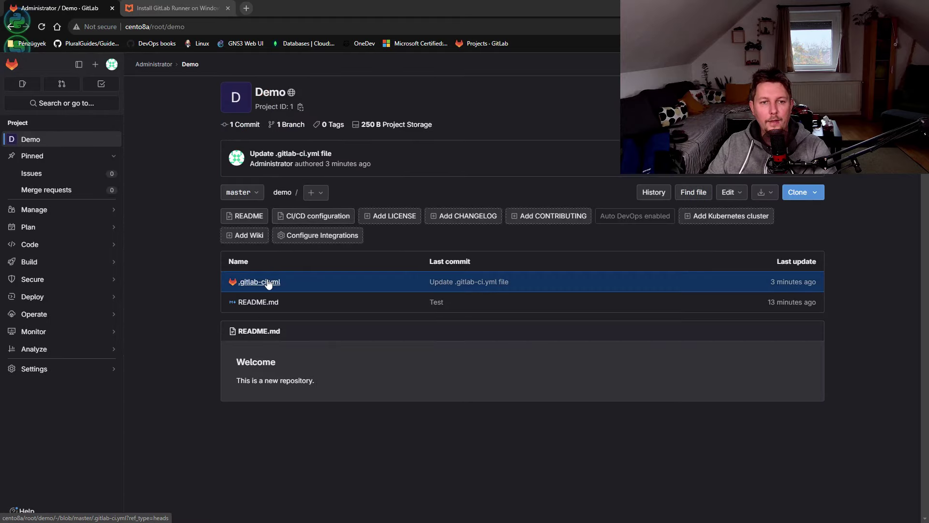
pyautogui.click(269, 282)
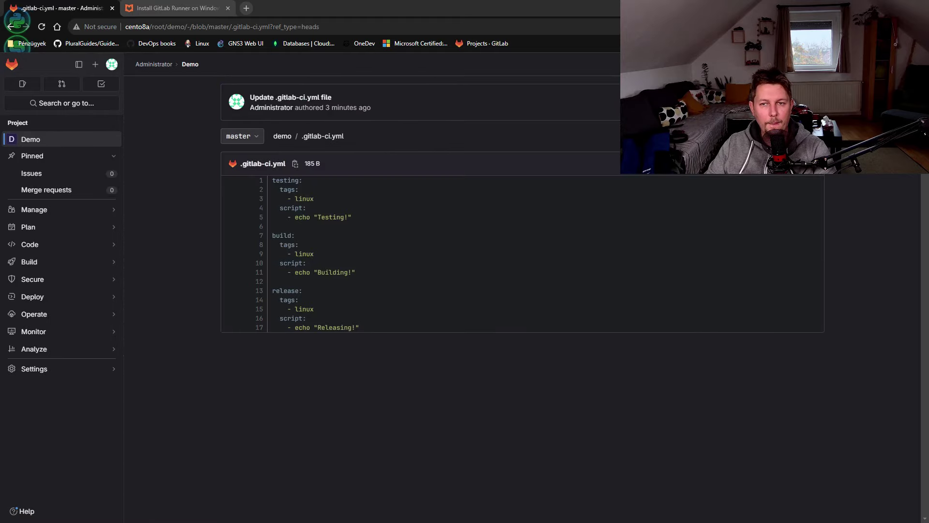
pyautogui.click(675, 163)
pyautogui.click(687, 183)
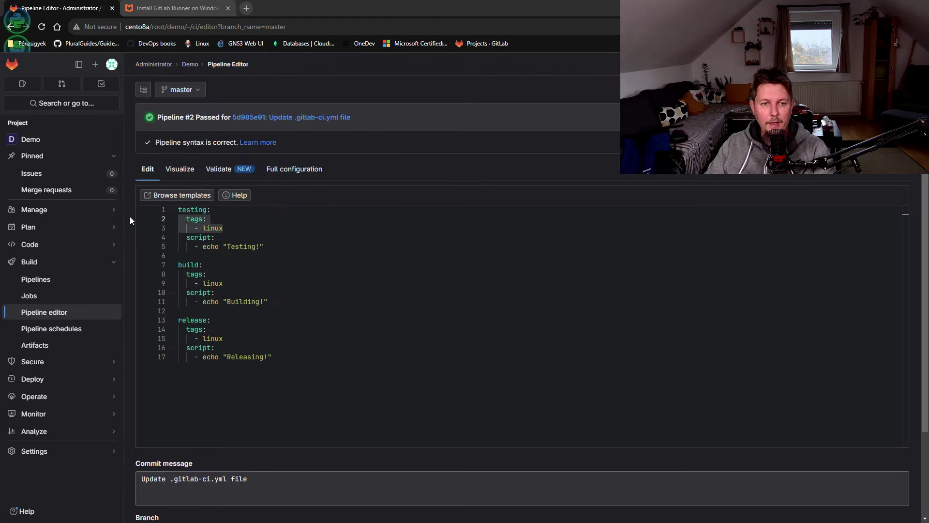
# Delete the linux tags lines from the testing, build and release jobs and commit.
pyautogui.press('BackSpace')
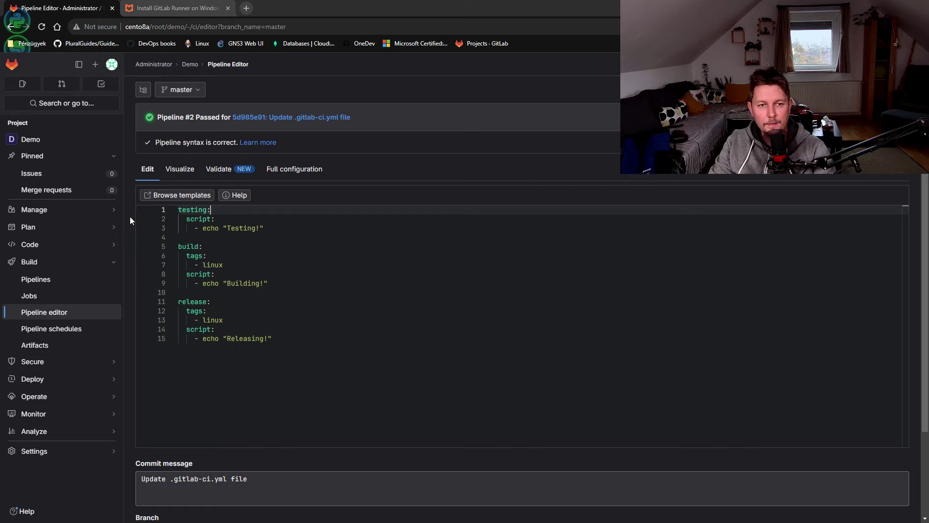
pyautogui.press('Down')
pyautogui.press('Down')
pyautogui.press('Down')
pyautogui.press('Down')
pyautogui.press('Down')
pyautogui.press('Down')
pyautogui.press('End')
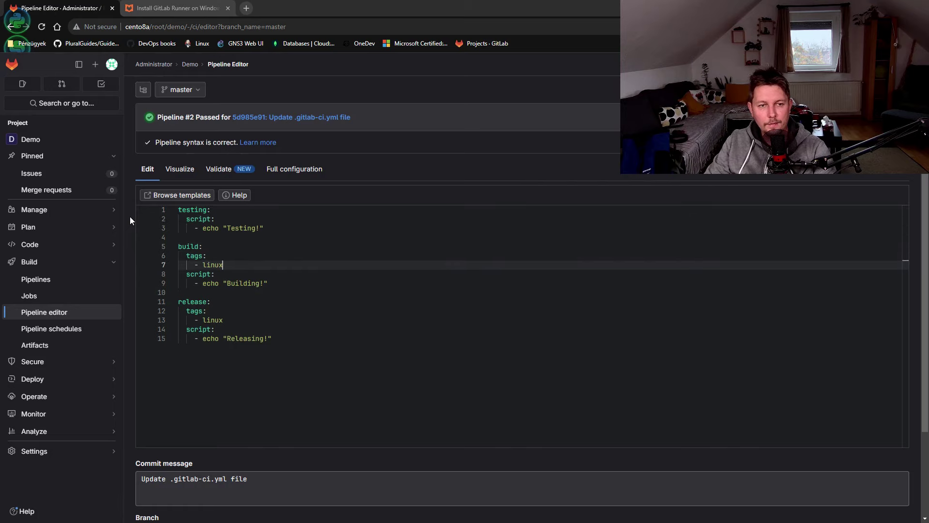
pyautogui.hotkey('shift', 'Home')
pyautogui.hotkey('shift', 'Home')
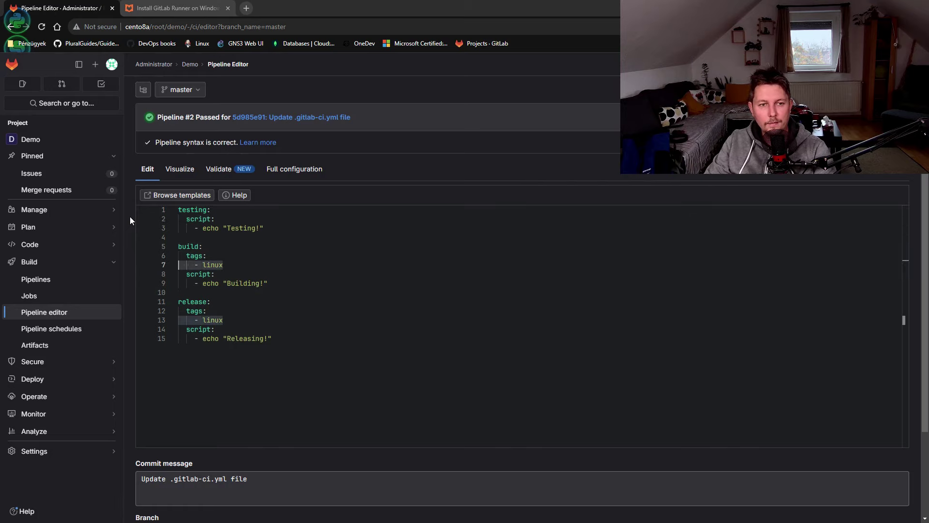
pyautogui.hotkey('shift', 'Up')
pyautogui.press('BackSpace')
pyautogui.press('Down')
pyautogui.press('Down')
pyautogui.press('Down')
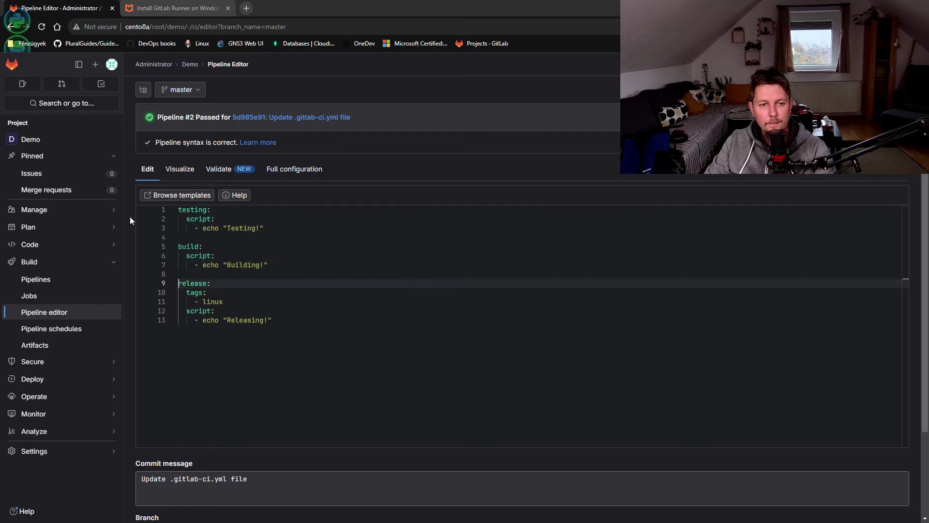
pyautogui.press('Down')
pyautogui.hotkey('shift', 'Down')
pyautogui.hotkey('shift', 'Down')
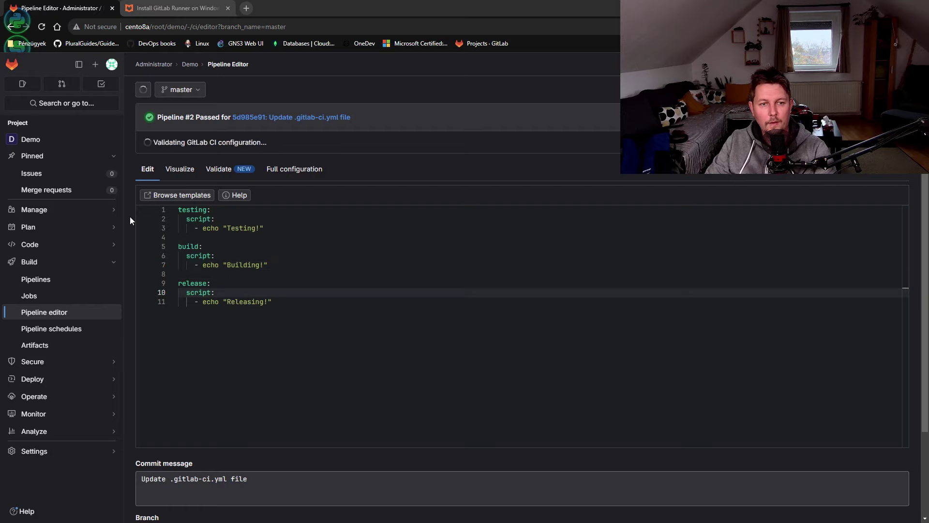
pyautogui.scroll(-2, 222, 428)
pyautogui.click(178, 462)
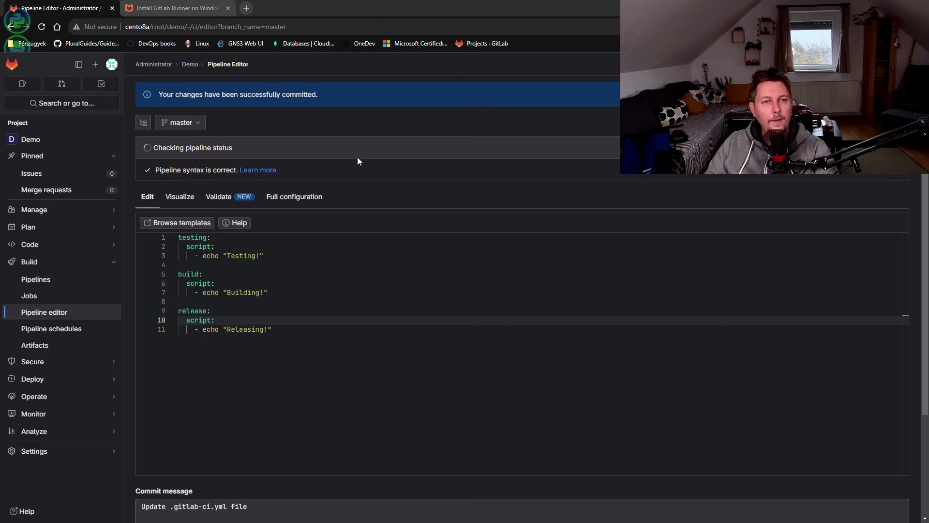
# Check that pipeline #3 passed, with the build job's script step printing 'Building!'.
pyautogui.click(62, 280)
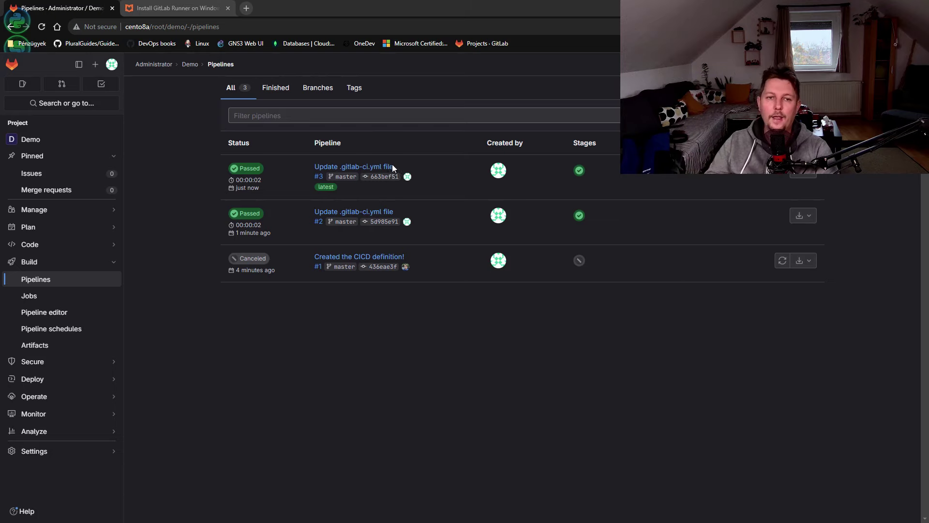
pyautogui.click(245, 168)
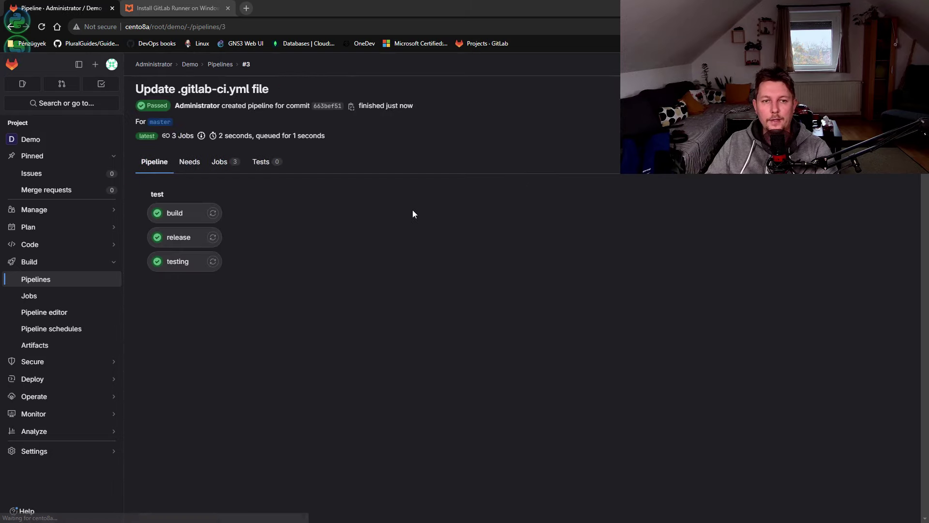
pyautogui.click(180, 213)
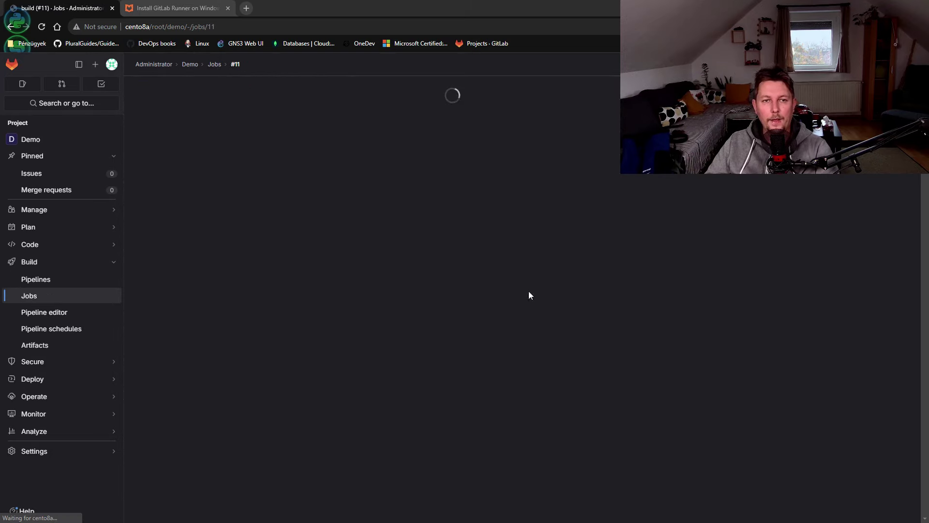
pyautogui.moveTo(201, 269); pyautogui.dragTo(242, 299)
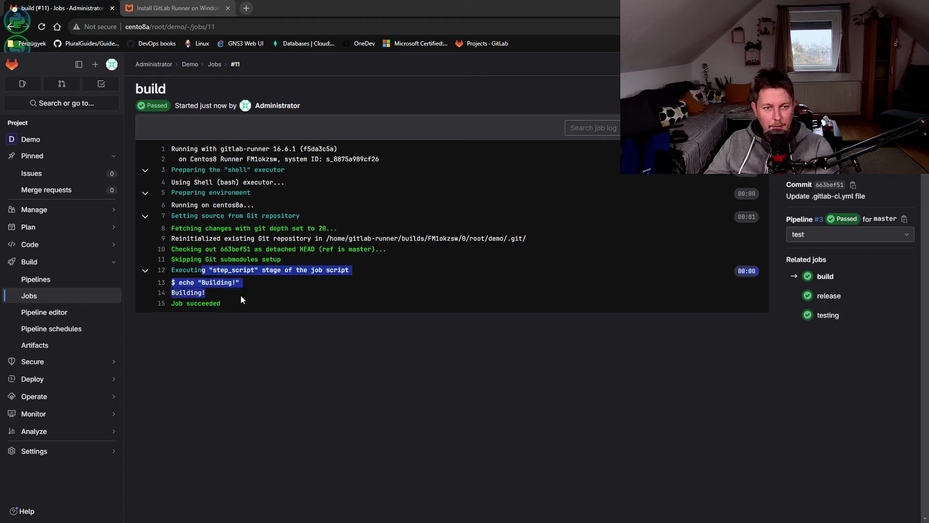
pyautogui.click(301, 263)
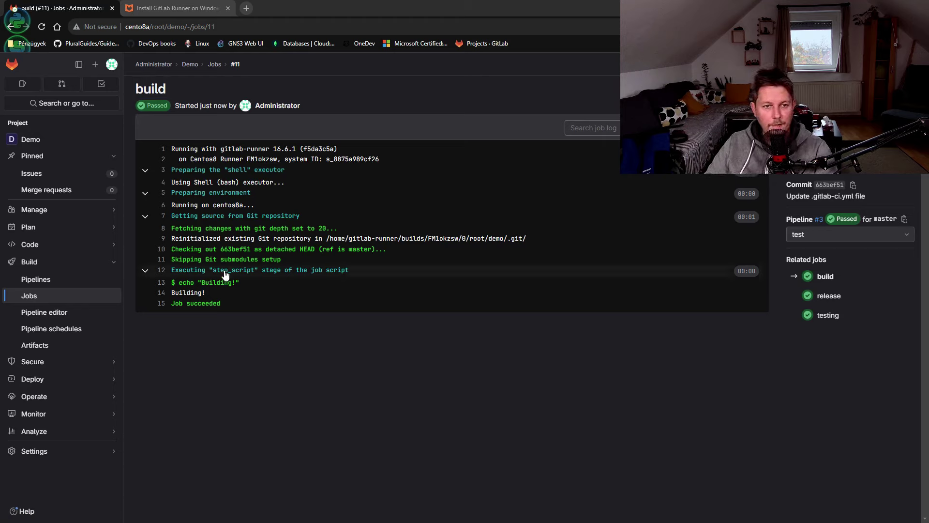
pyautogui.moveTo(224, 269); pyautogui.dragTo(353, 269)
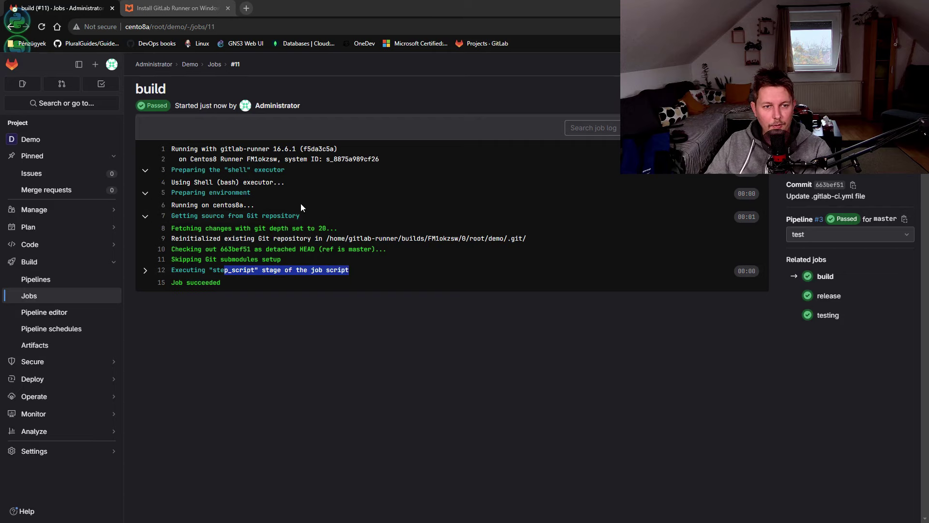
pyautogui.click(149, 271)
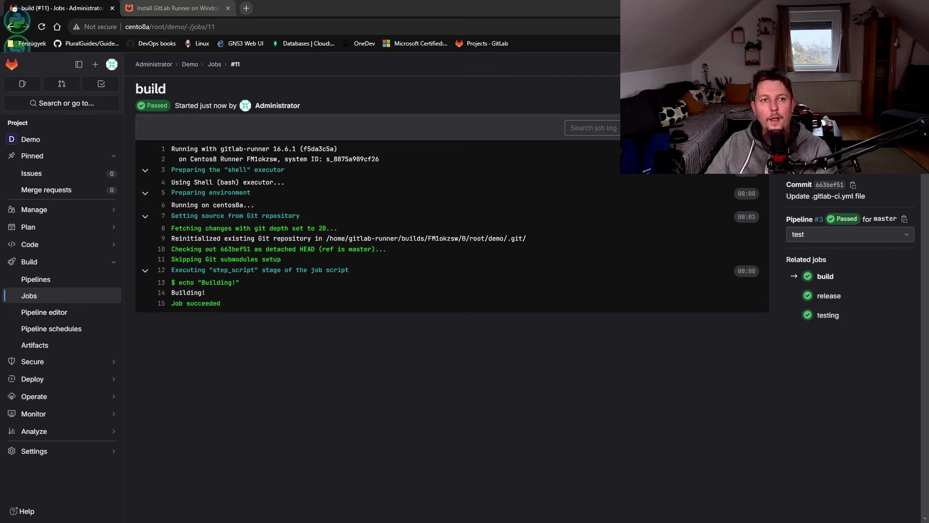
pyautogui.click(163, 6)
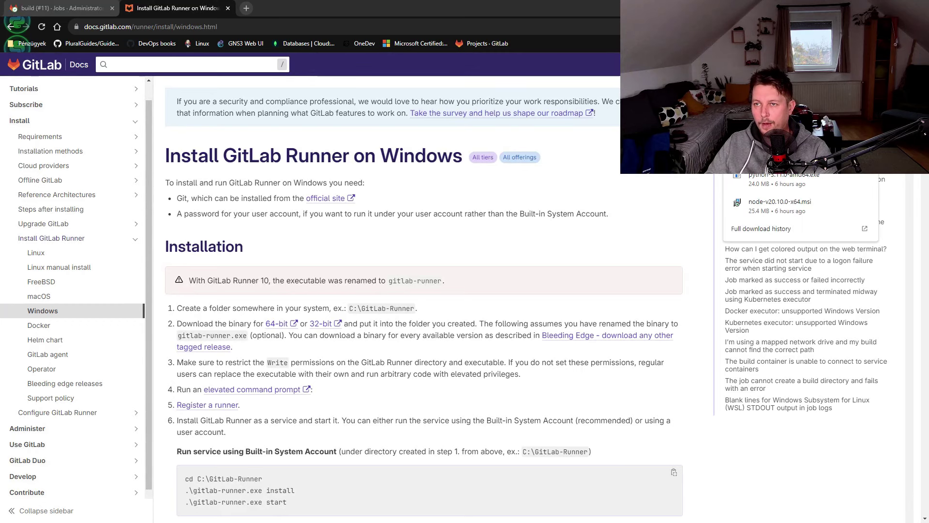
# Copy gitlab-runner-windows-amd64.exe from the Downloads folder.
pyautogui.click(864, 147)
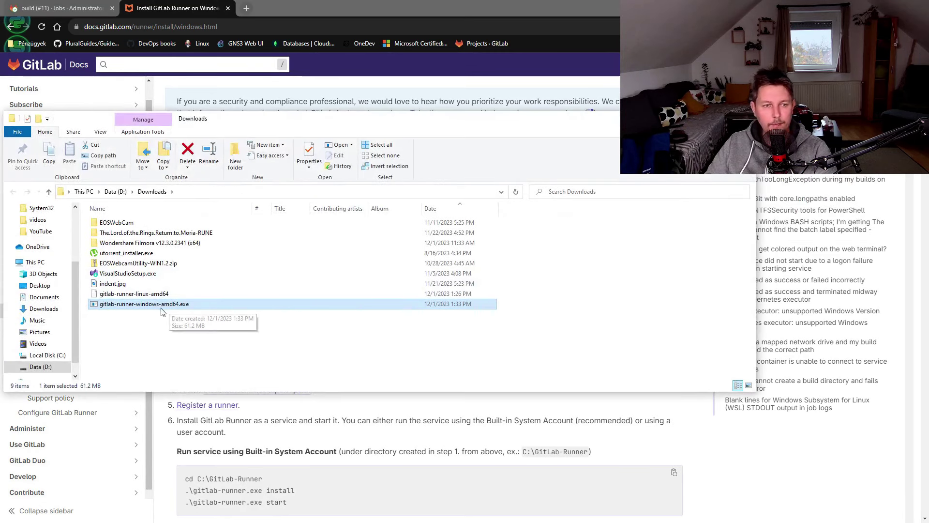
pyautogui.rightClick(161, 306)
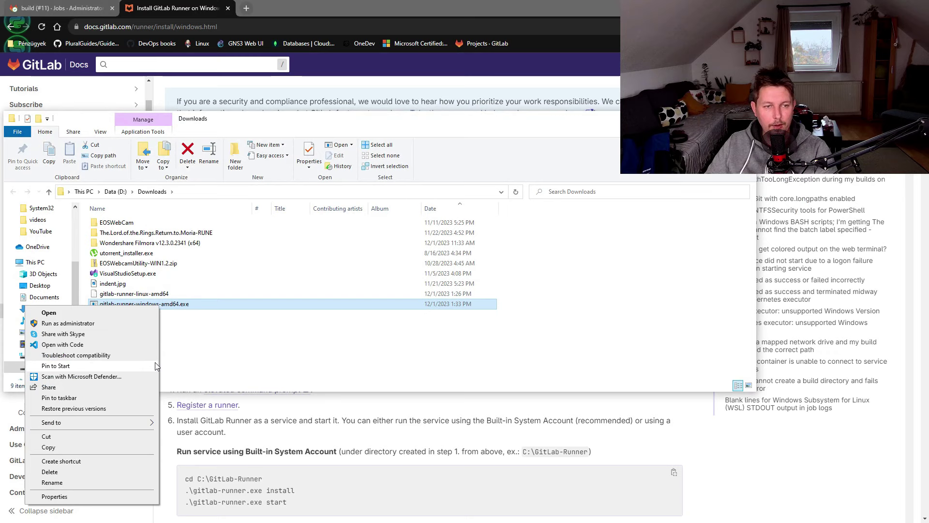
pyautogui.click(85, 449)
# Bring the Windows Server VM forward and switch it to full-screen view.
pyautogui.hotkey('alt', 'Tab')
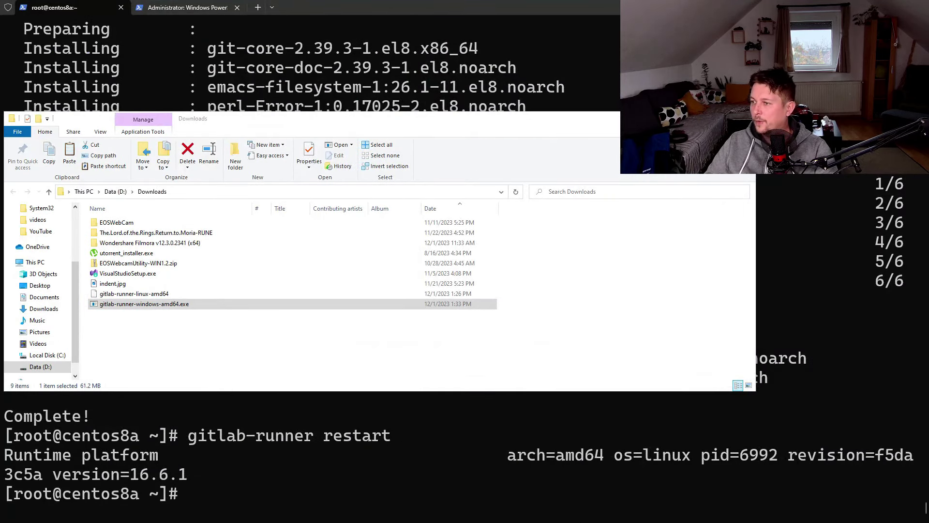
pyautogui.hotkey('alt', 'Tab')
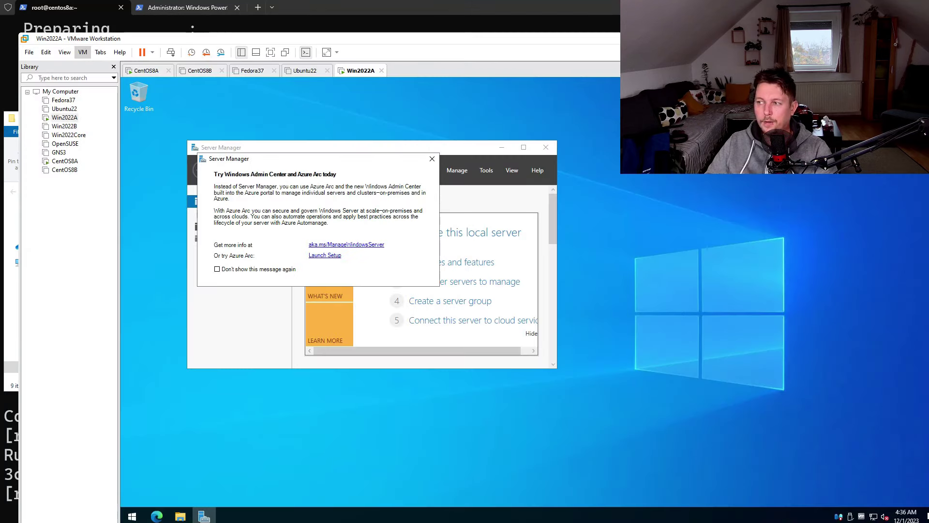
pyautogui.click(64, 52)
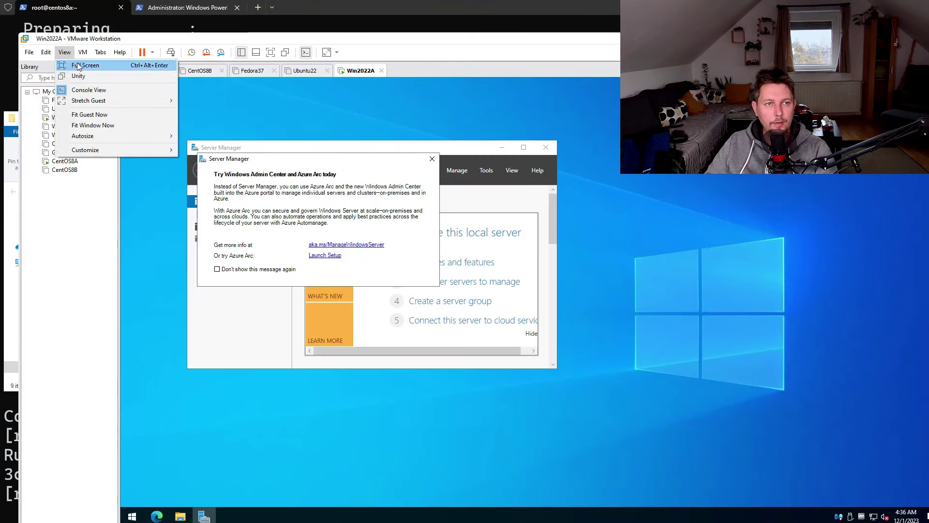
pyautogui.click(80, 65)
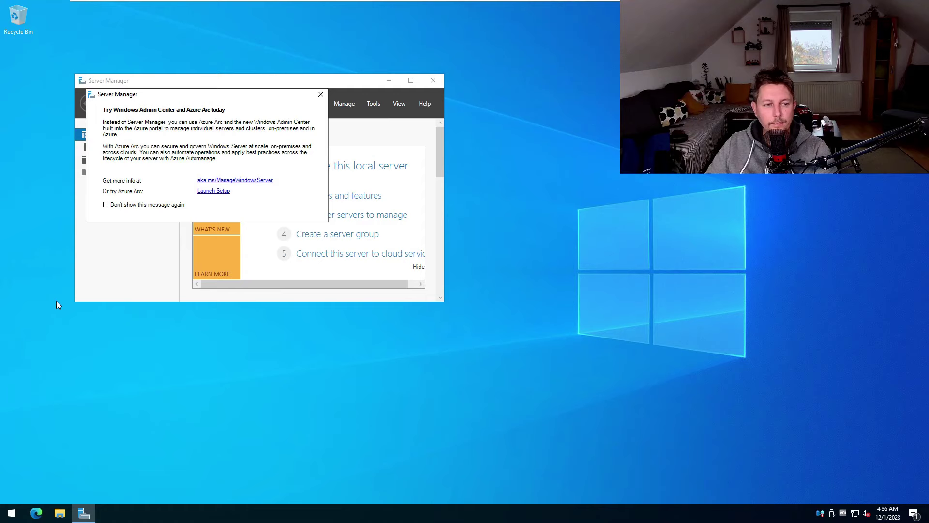
# Paste the runner exe onto the VM desktop, dismiss the Azure Arc pop-up, minimize Server Manager.
pyautogui.rightClick(16, 141)
pyautogui.click(39, 184)
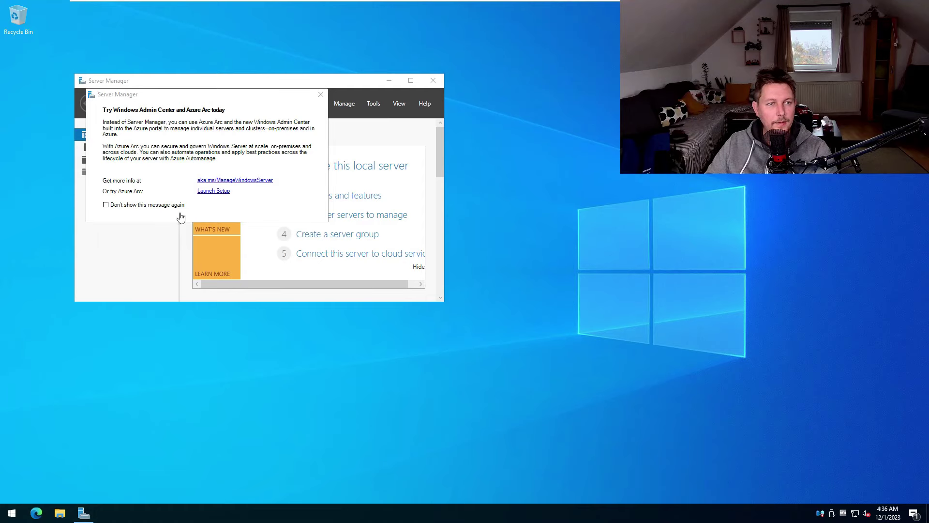
pyautogui.click(321, 94)
pyautogui.click(385, 80)
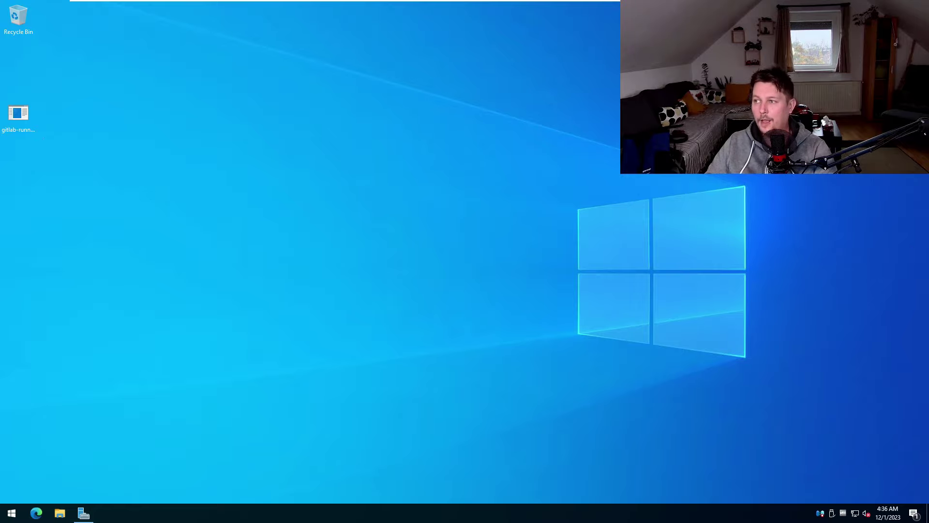
# Select the runner exe on the desktop and browse to C:\Program Files in File Explorer.
pyautogui.click(19, 117)
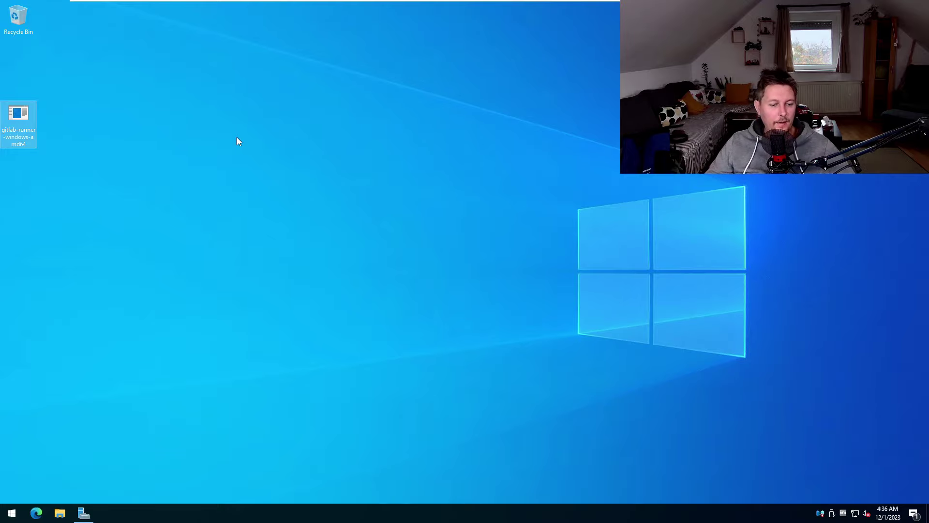
pyautogui.click(59, 512)
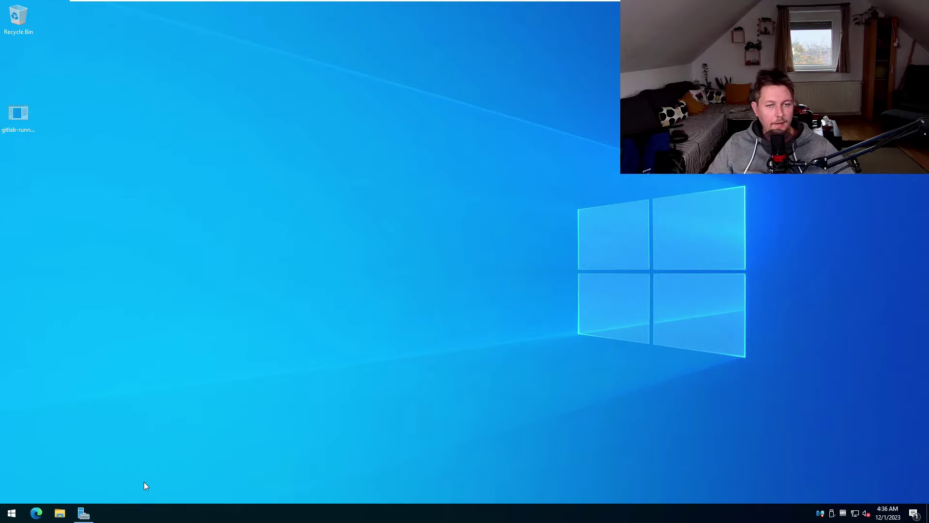
pyautogui.click(228, 234)
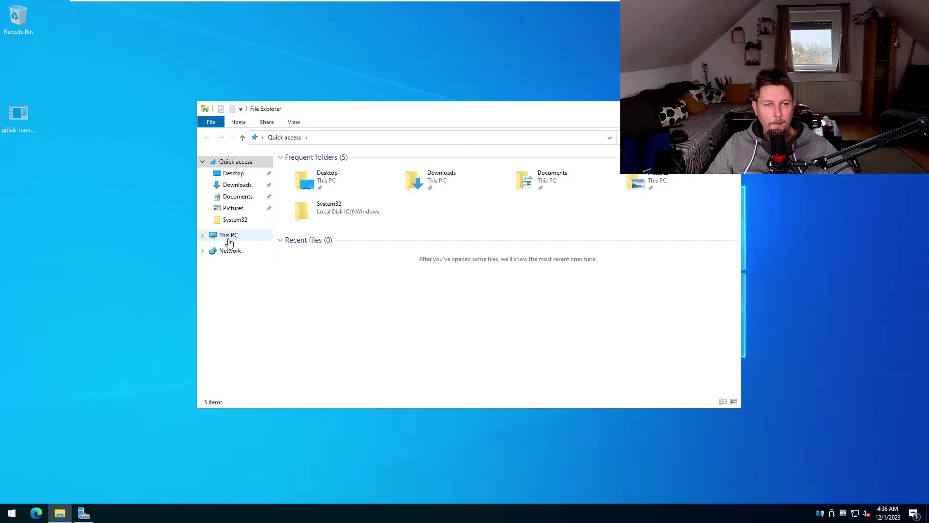
pyautogui.doubleClick(350, 271)
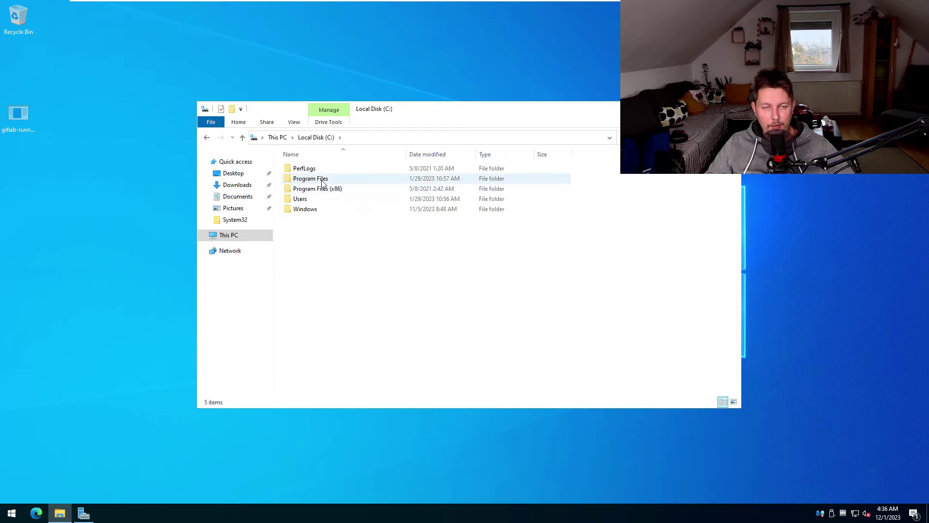
pyautogui.doubleClick(312, 178)
# Create a GitlabRunner folder in Program Files and paste the runner exe into it.
pyautogui.rightClick(315, 315)
pyautogui.moveTo(430, 428)
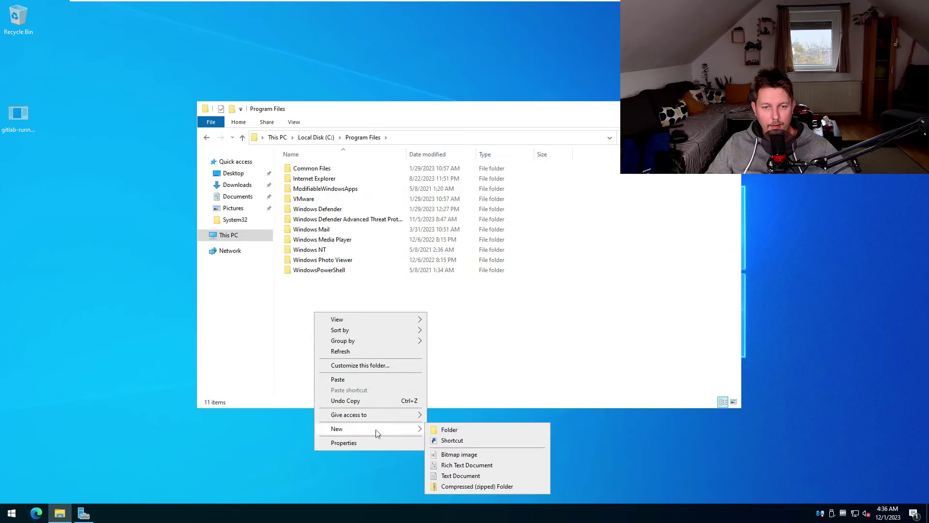
pyautogui.click(464, 431)
pyautogui.write('Git')
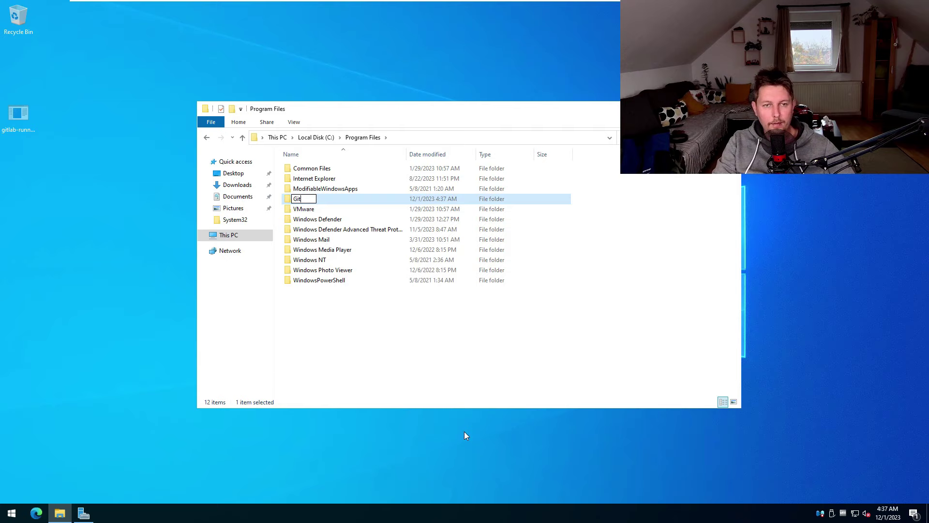
pyautogui.write('labRunner')
pyautogui.press('Return')
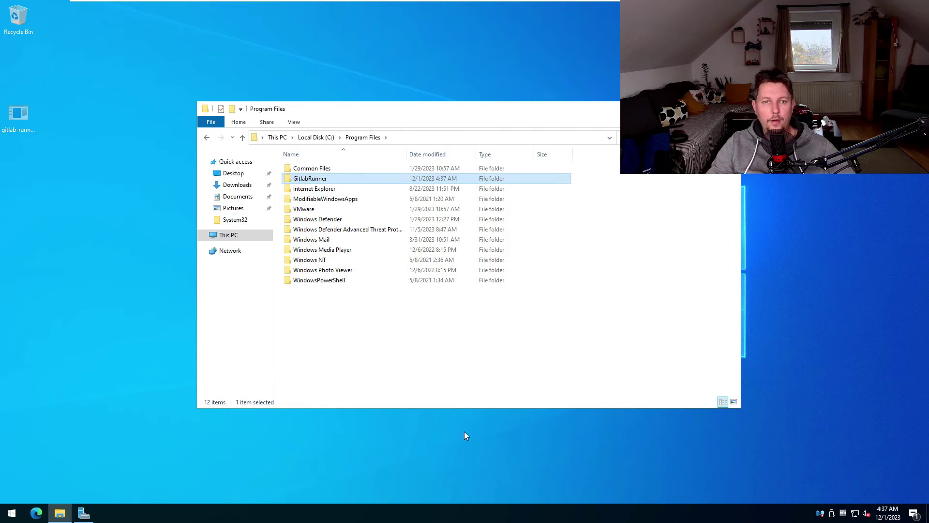
pyautogui.press('Return')
pyautogui.hotkey('ctrl', 'v')
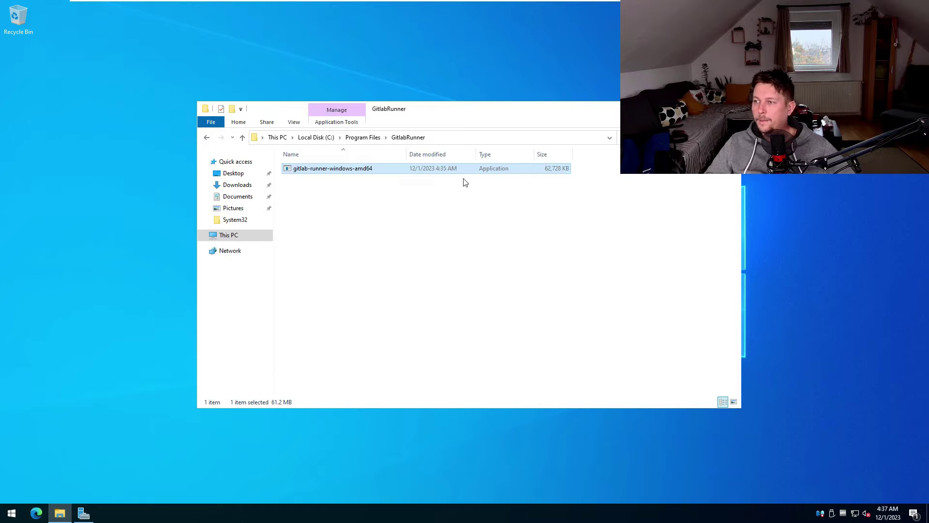
pyautogui.click(77, 412)
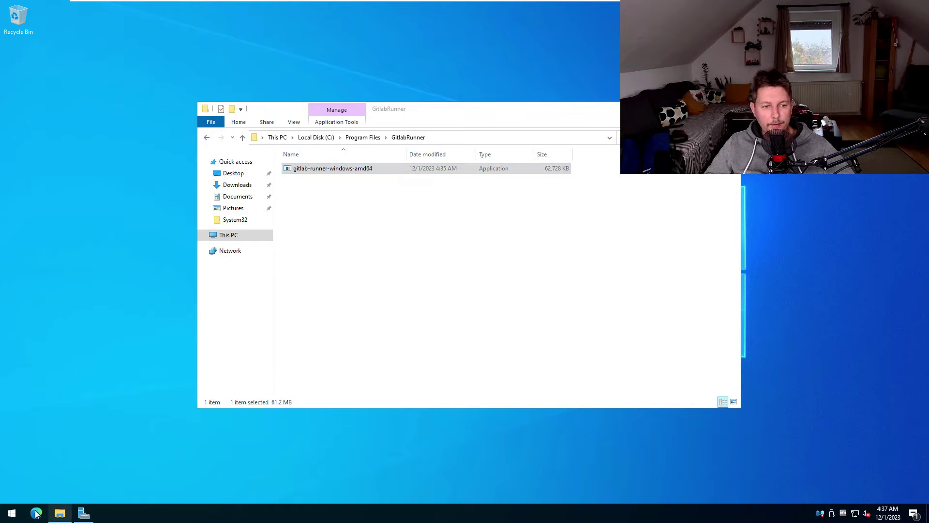
# Launch cmd as administrator and enlarge the Command Prompt font.
pyautogui.press('super')
pyautogui.write('cmd')
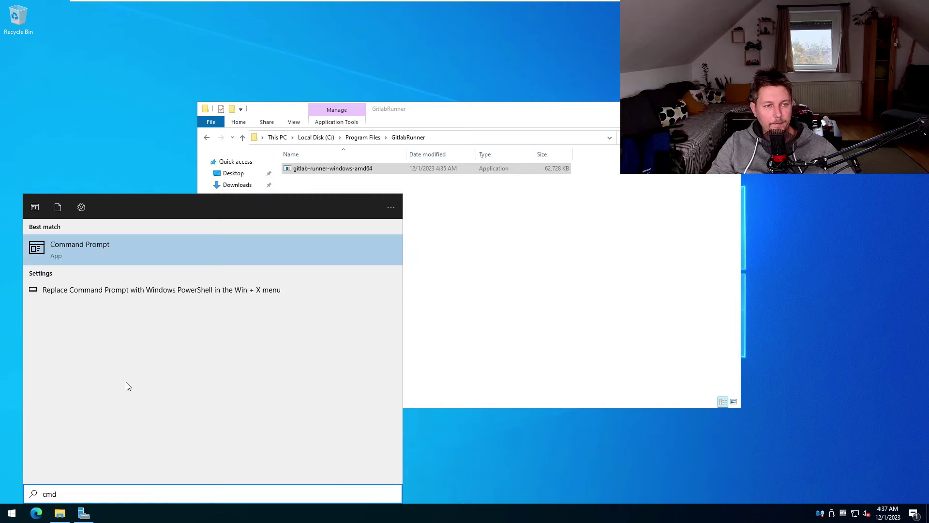
pyautogui.press('super+r')
pyautogui.press('Return')
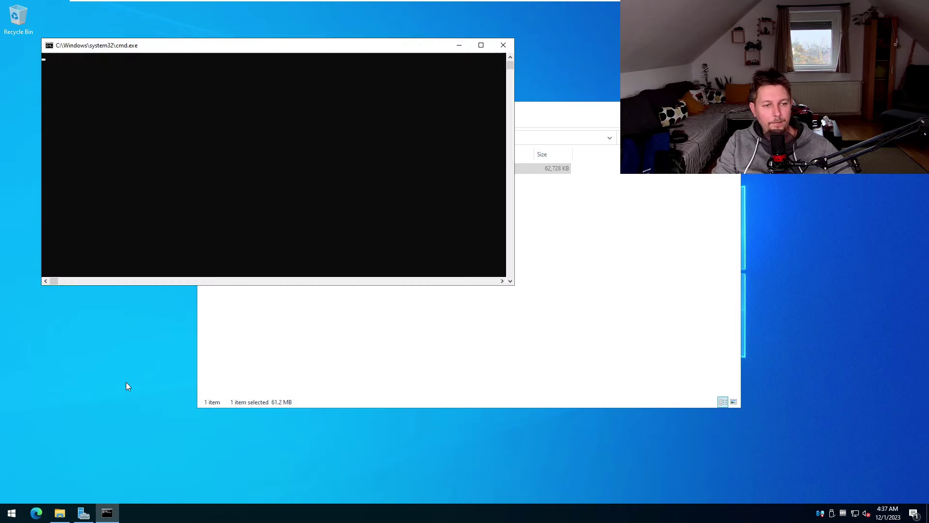
pyautogui.scroll(4, 242, 195)
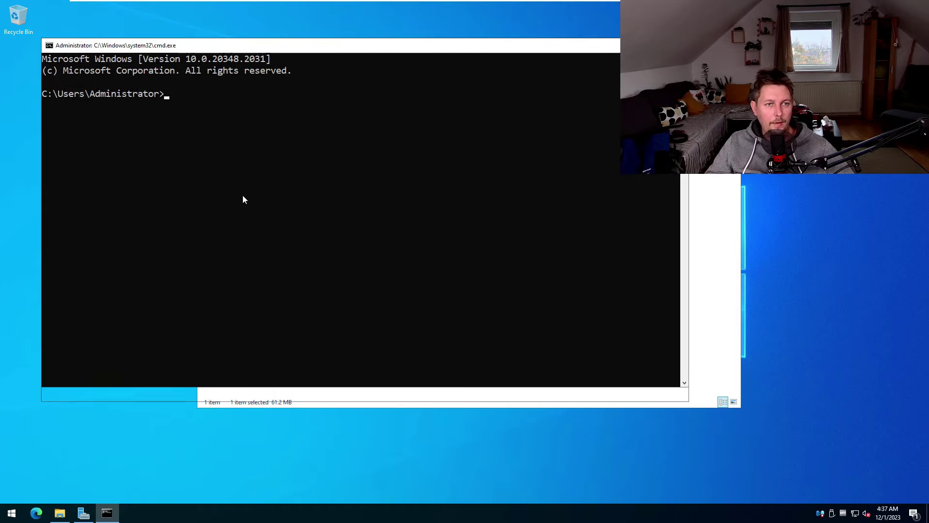